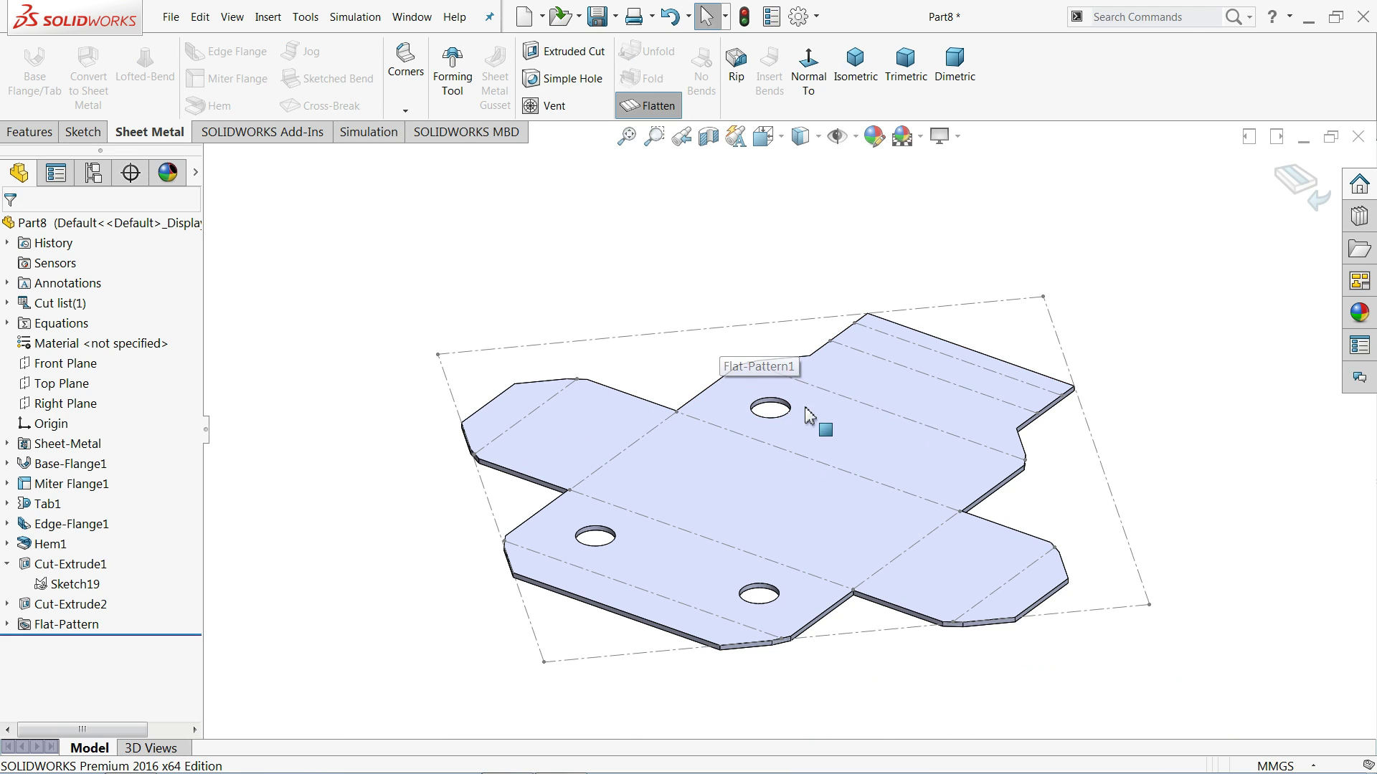
Orbit and zoom the flattened box to inspect its flat pattern.
{"action": "middle_click_drag", "start_coordinate": [805, 420], "coordinate": [828, 495]}
{"action": "scroll", "coordinate": [828, 494], "scroll_direction": "down", "scroll_amount": 4}
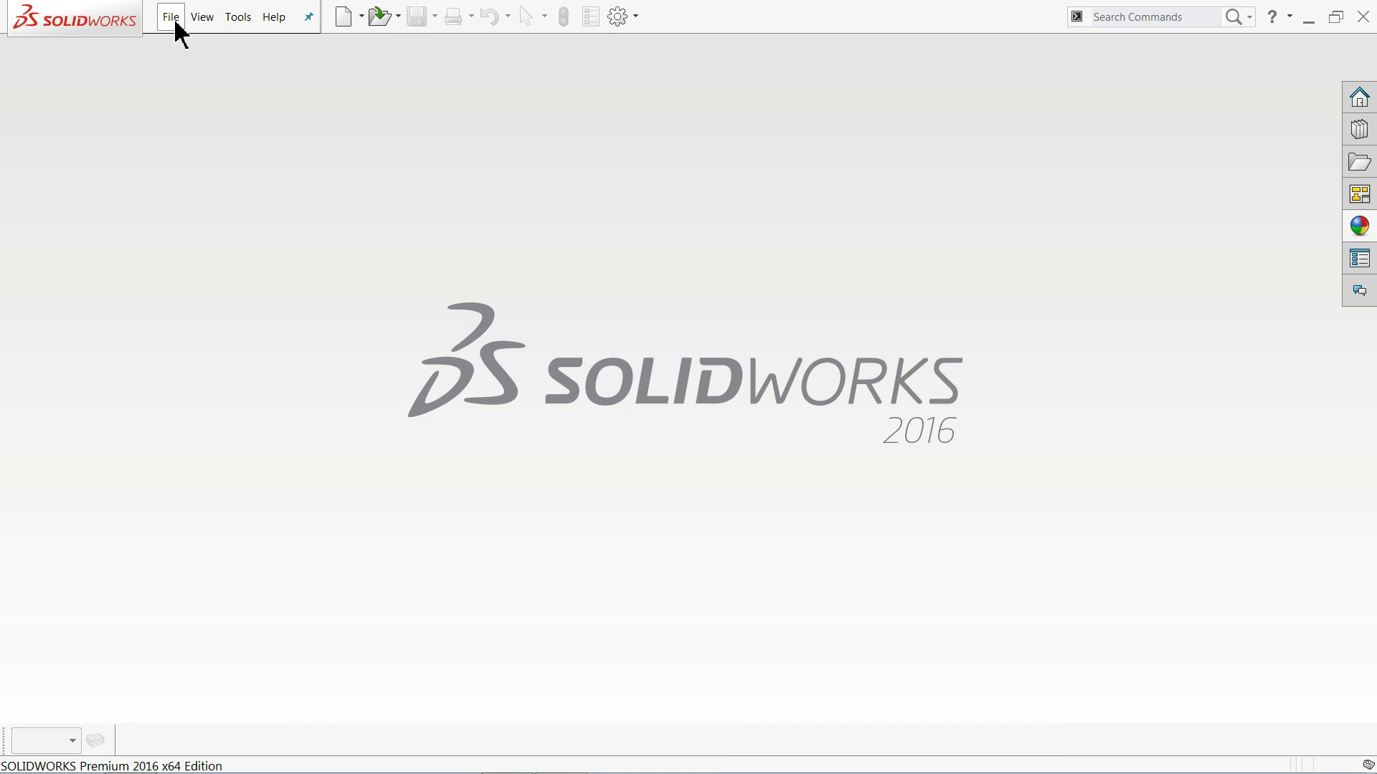
Create a new Part document.
{"action": "left_click", "coordinate": [177, 25]}
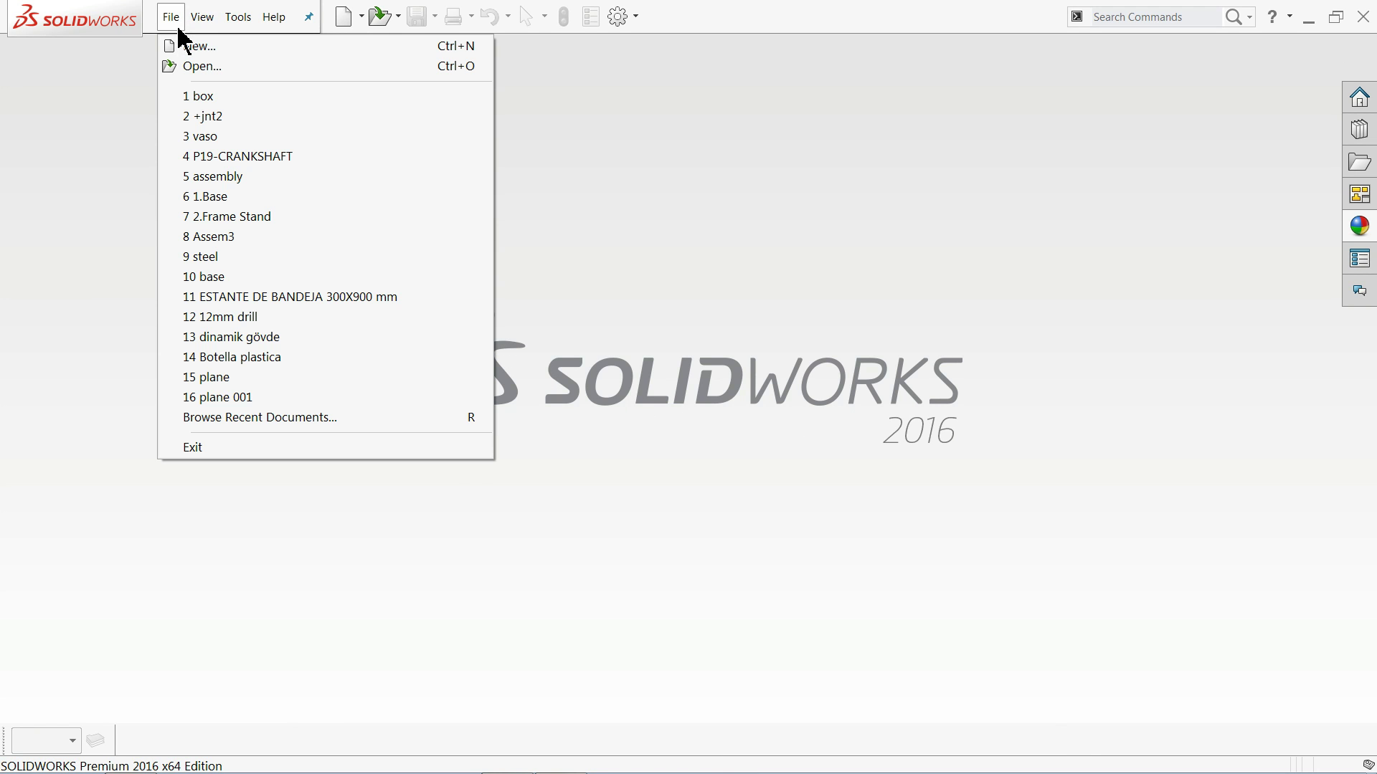
{"action": "left_click", "coordinate": [185, 48]}
{"action": "left_click", "coordinate": [556, 566]}
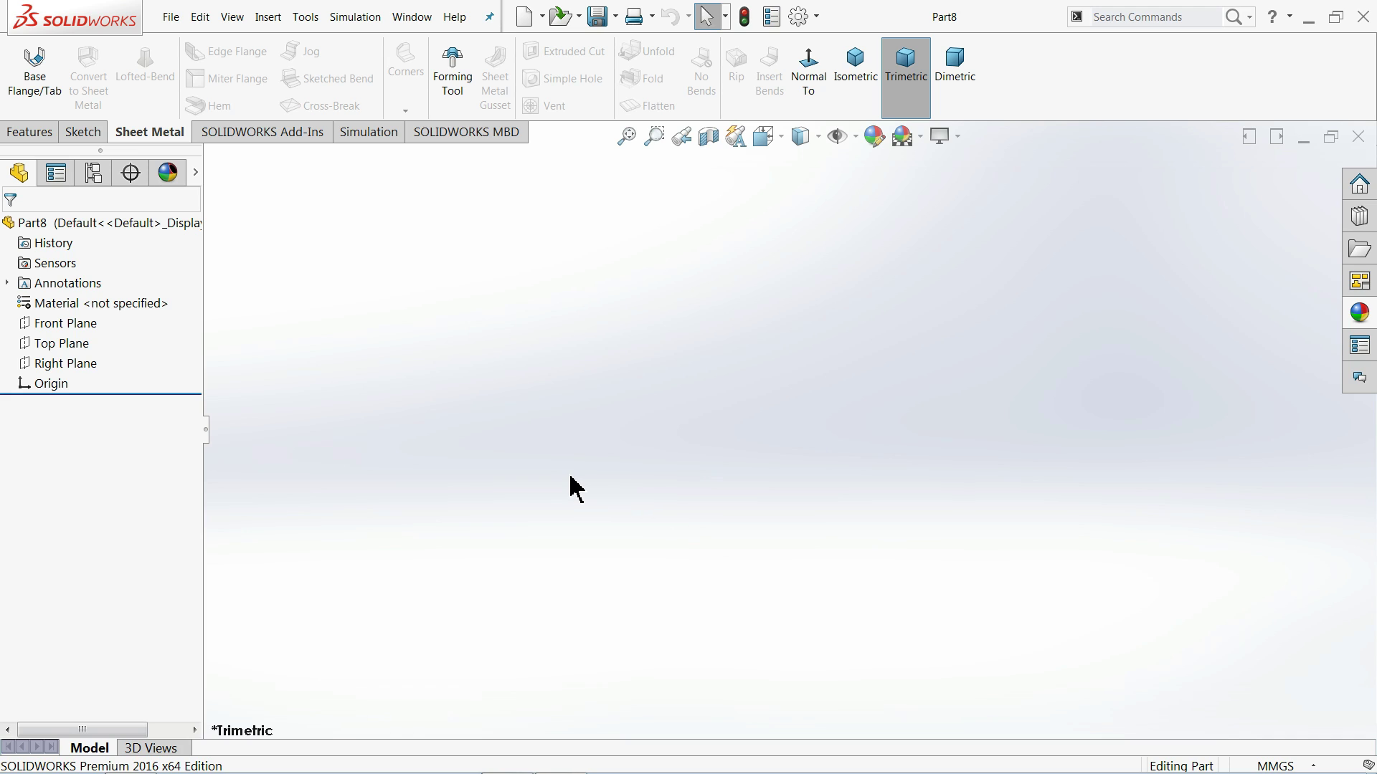
Apply the Plain White scene to the viewport background.
{"action": "left_click", "coordinate": [920, 136]}
{"action": "left_click", "coordinate": [935, 38]}
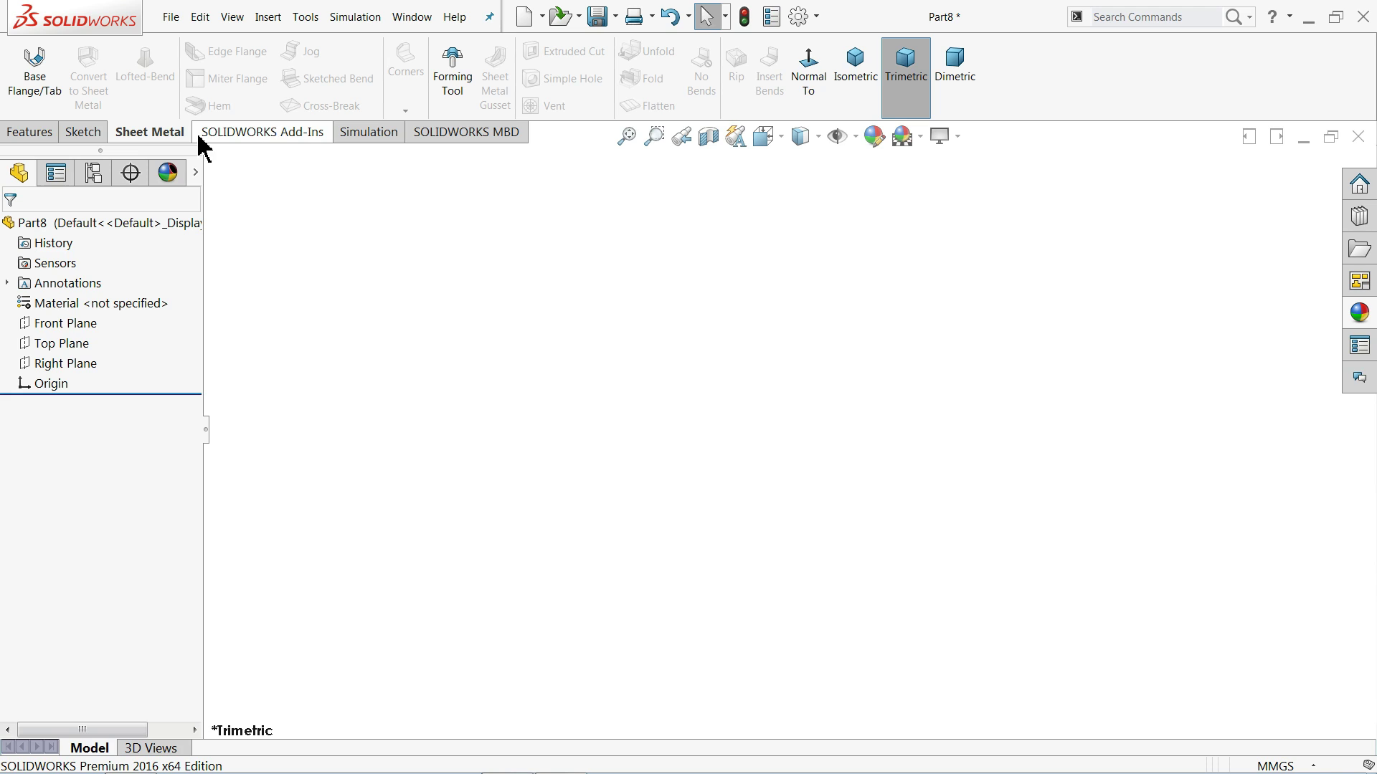
{"action": "right_click", "coordinate": [169, 134]}
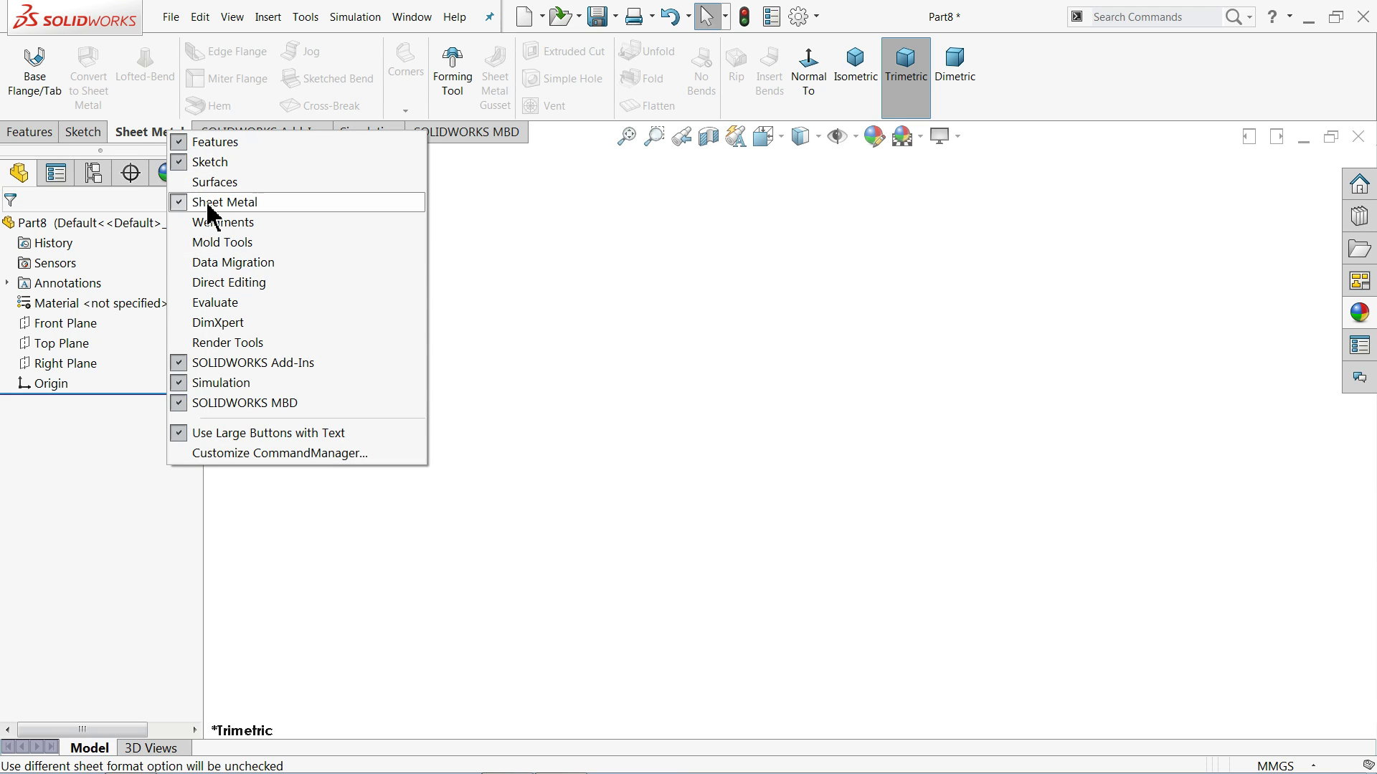
{"action": "left_click", "coordinate": [126, 146]}
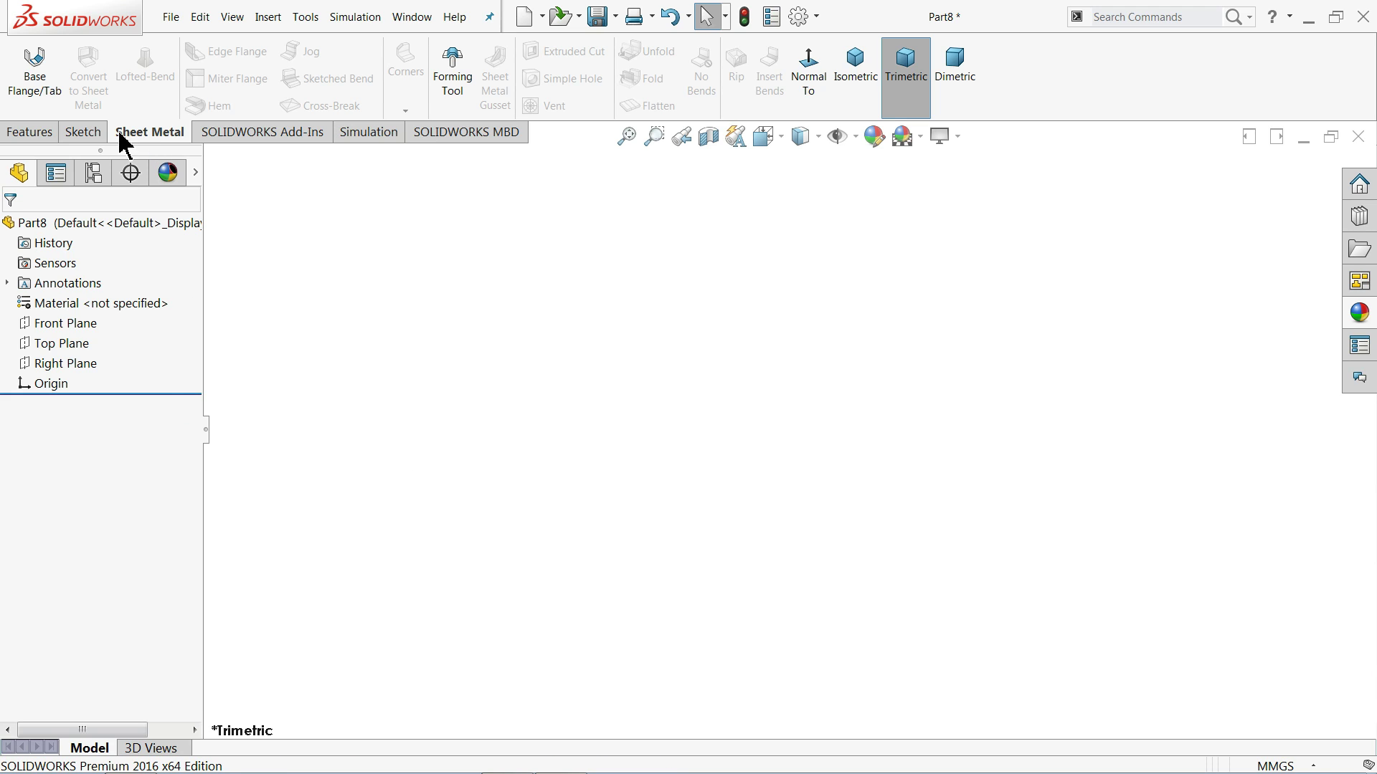
Start a Base Flange on the Top Plane and draw a center rectangle from the origin.
{"action": "left_click", "coordinate": [40, 75]}
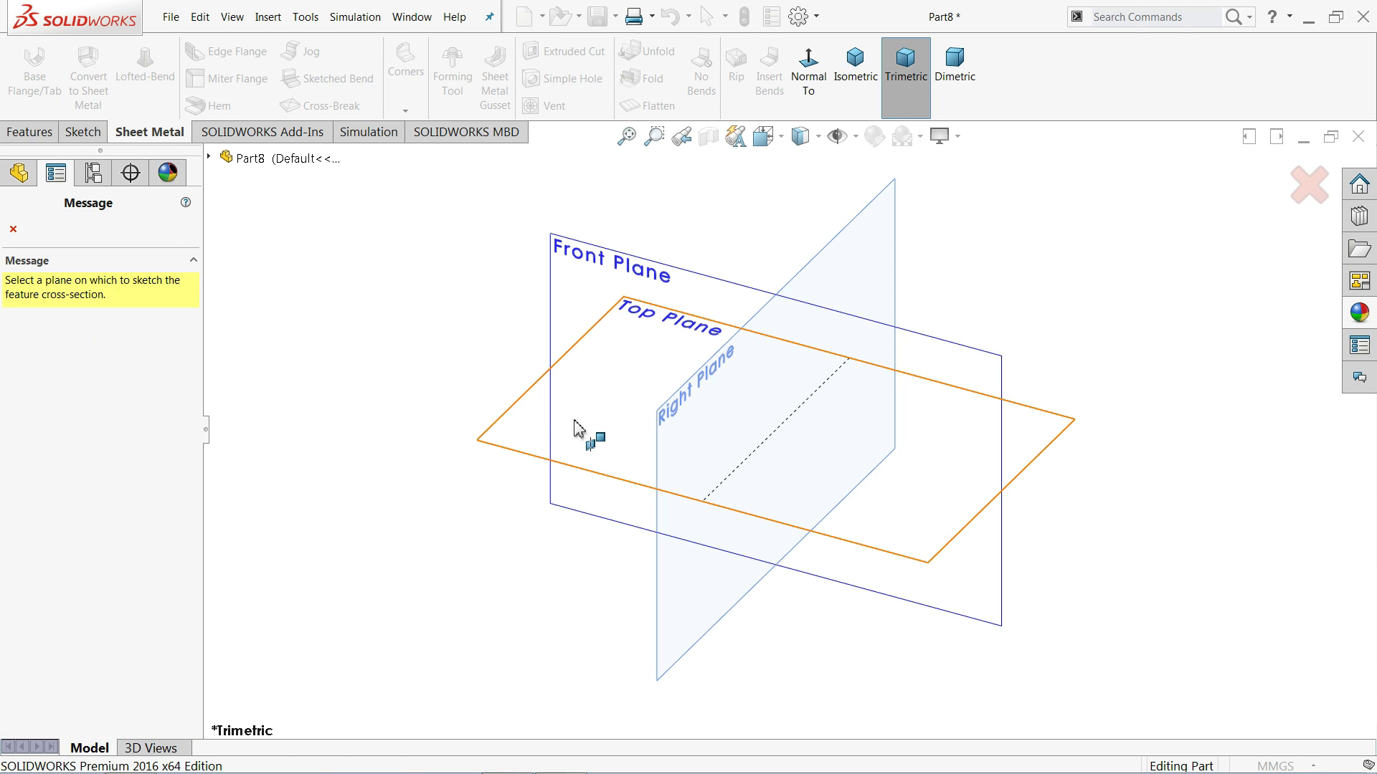
{"action": "left_click", "coordinate": [518, 430]}
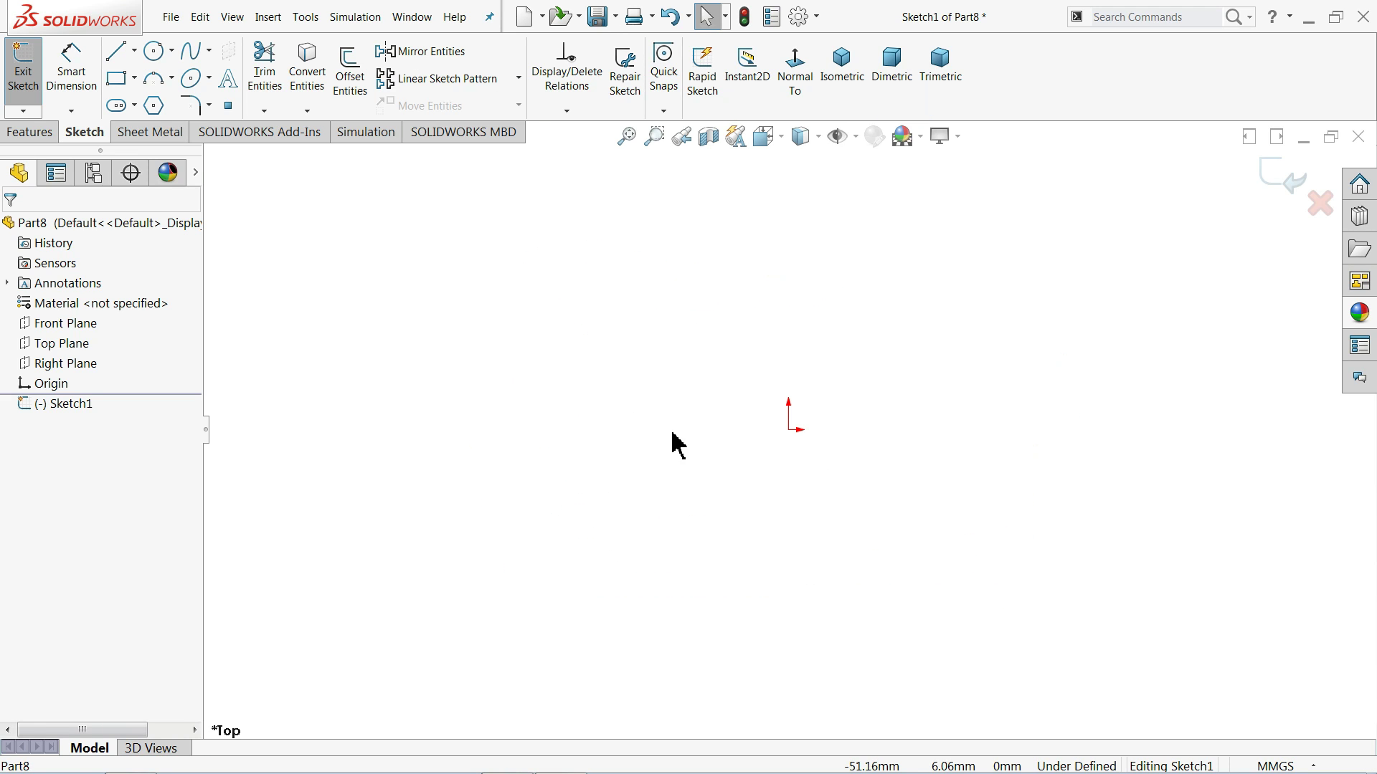
{"action": "left_click", "coordinate": [135, 84]}
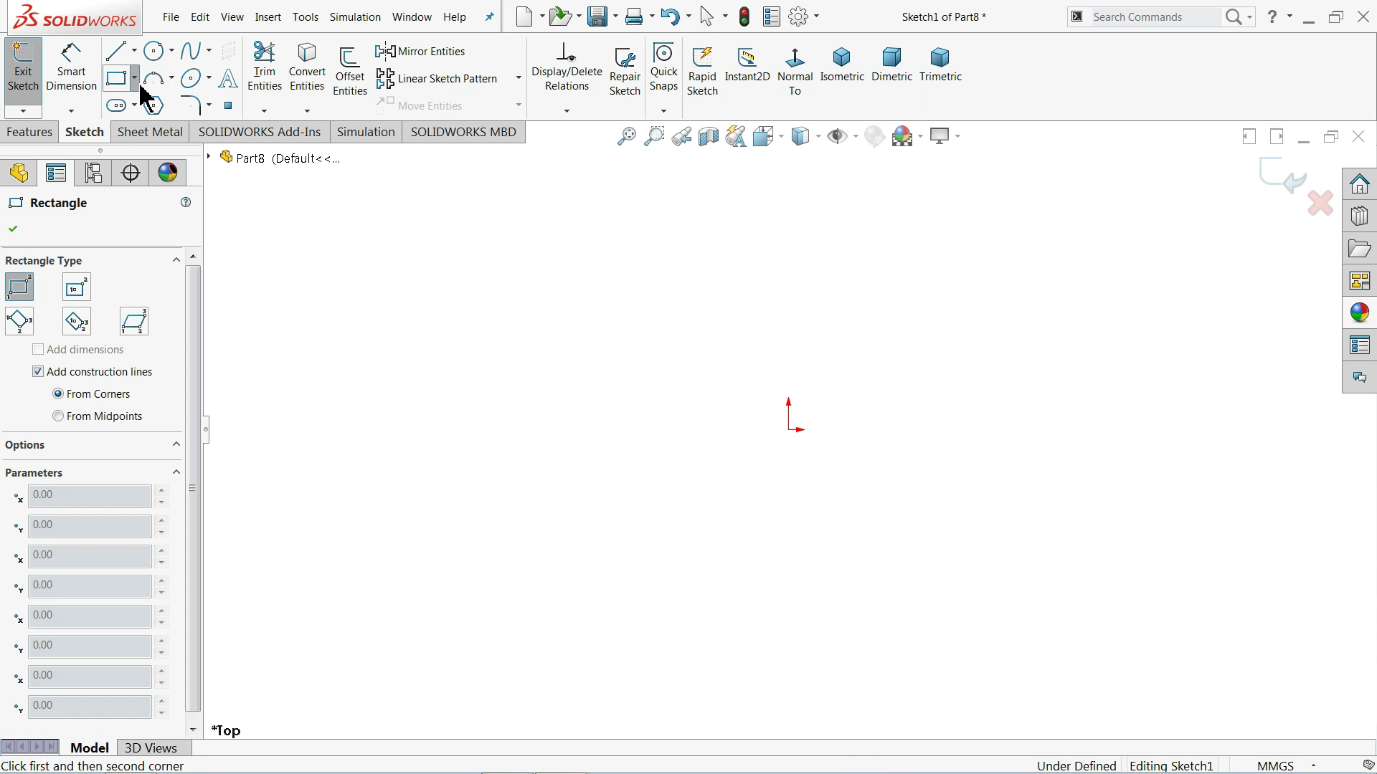
{"action": "left_click", "coordinate": [135, 81]}
{"action": "left_click", "coordinate": [149, 123]}
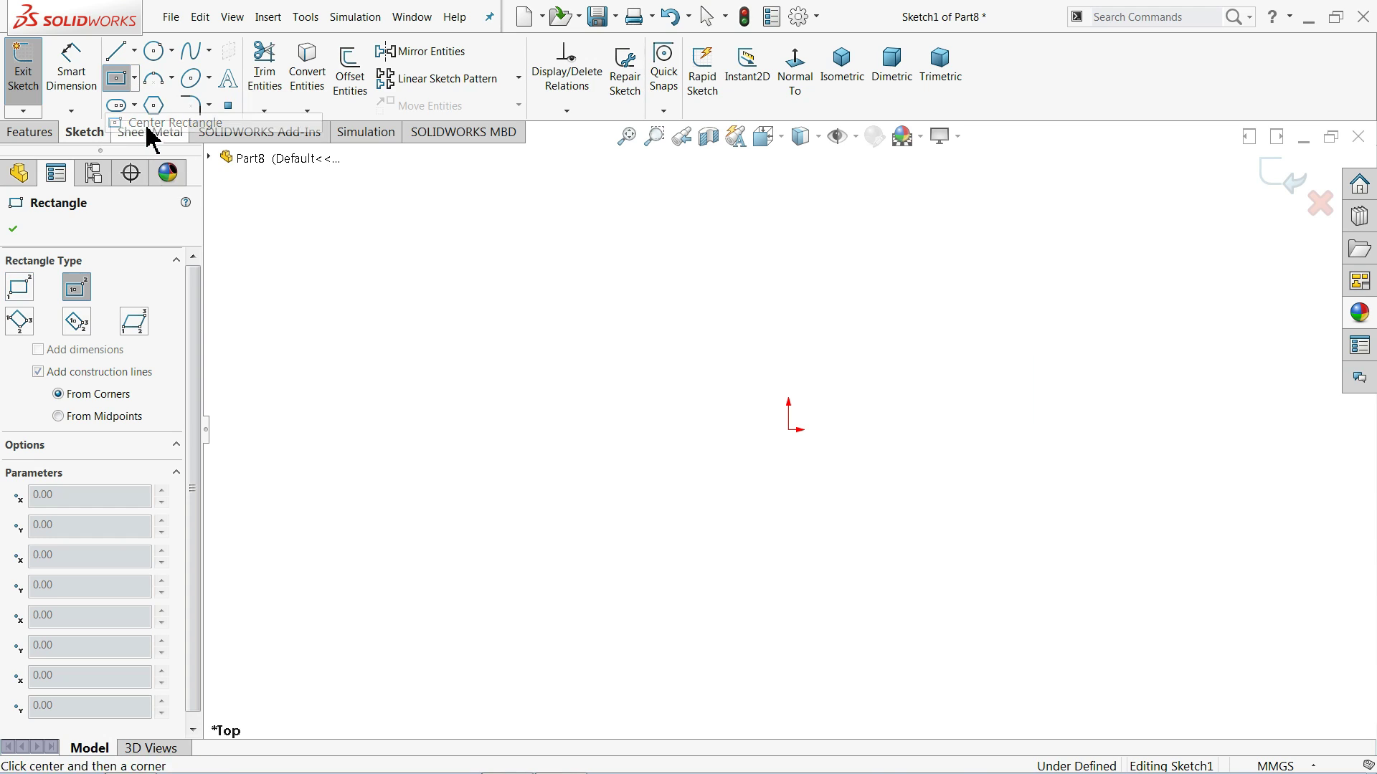
{"action": "left_click", "coordinate": [789, 430]}
{"action": "left_click", "coordinate": [432, 222]}
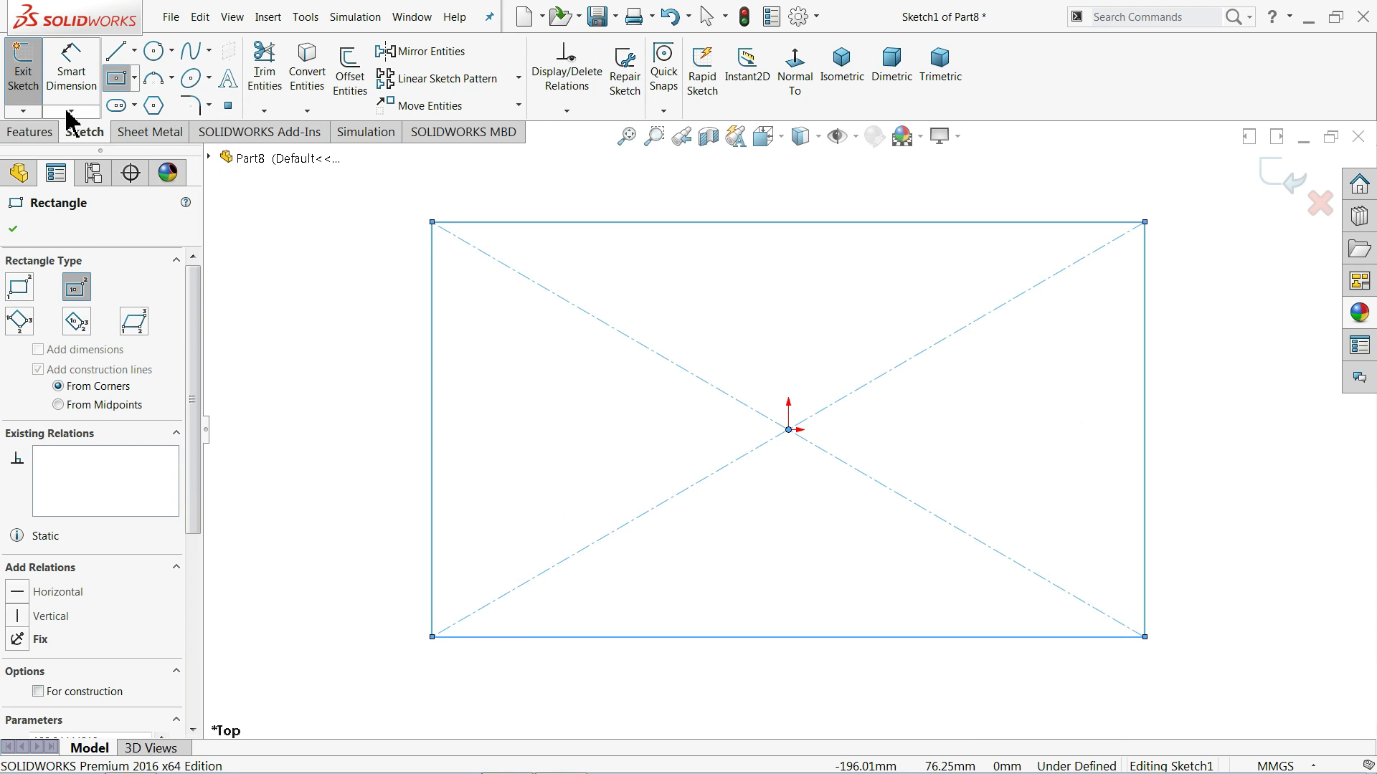
Dimension the rectangle 135 wide and 75 tall.
{"action": "left_click", "coordinate": [70, 76]}
{"action": "left_click", "coordinate": [768, 221]}
{"action": "left_click", "coordinate": [758, 208]}
{"action": "type", "text": "135"}
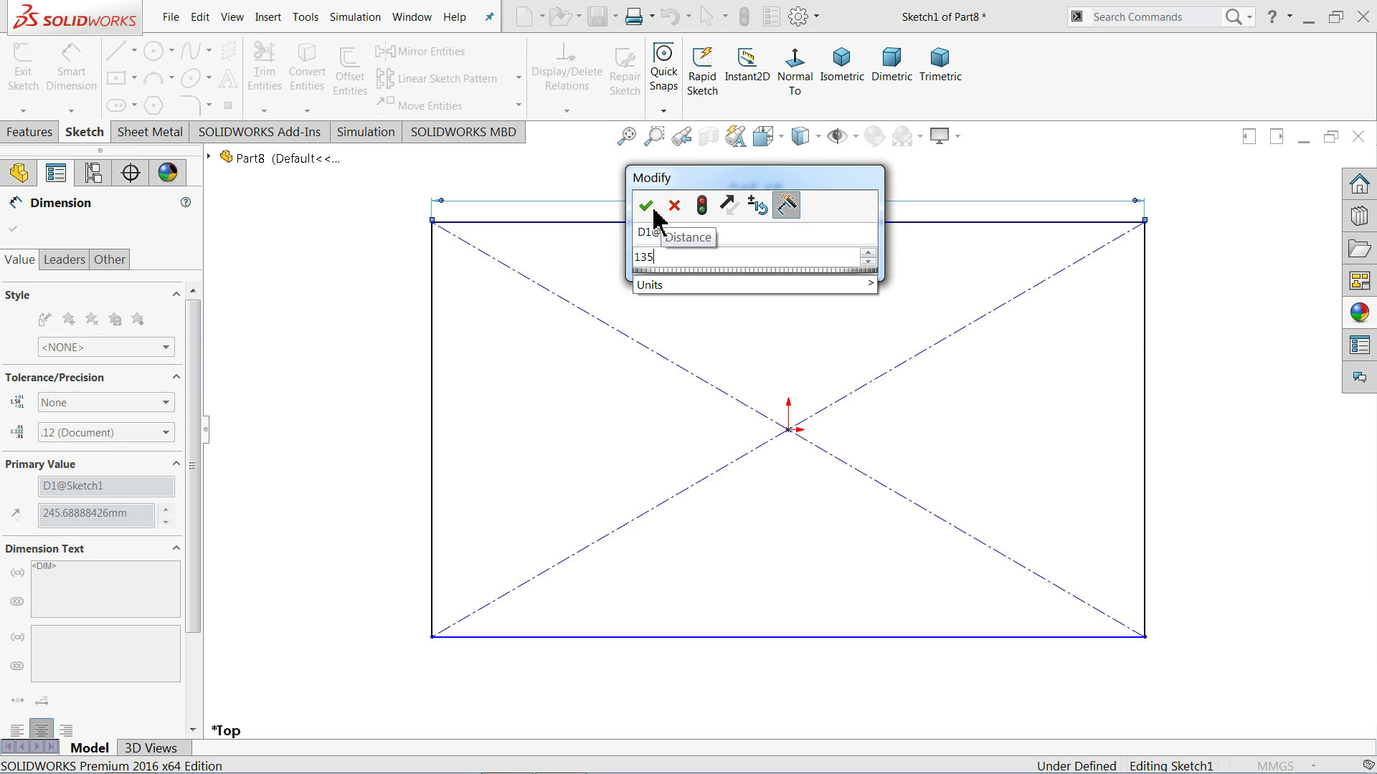
{"action": "left_click", "coordinate": [647, 208]}
{"action": "left_click", "coordinate": [432, 431]}
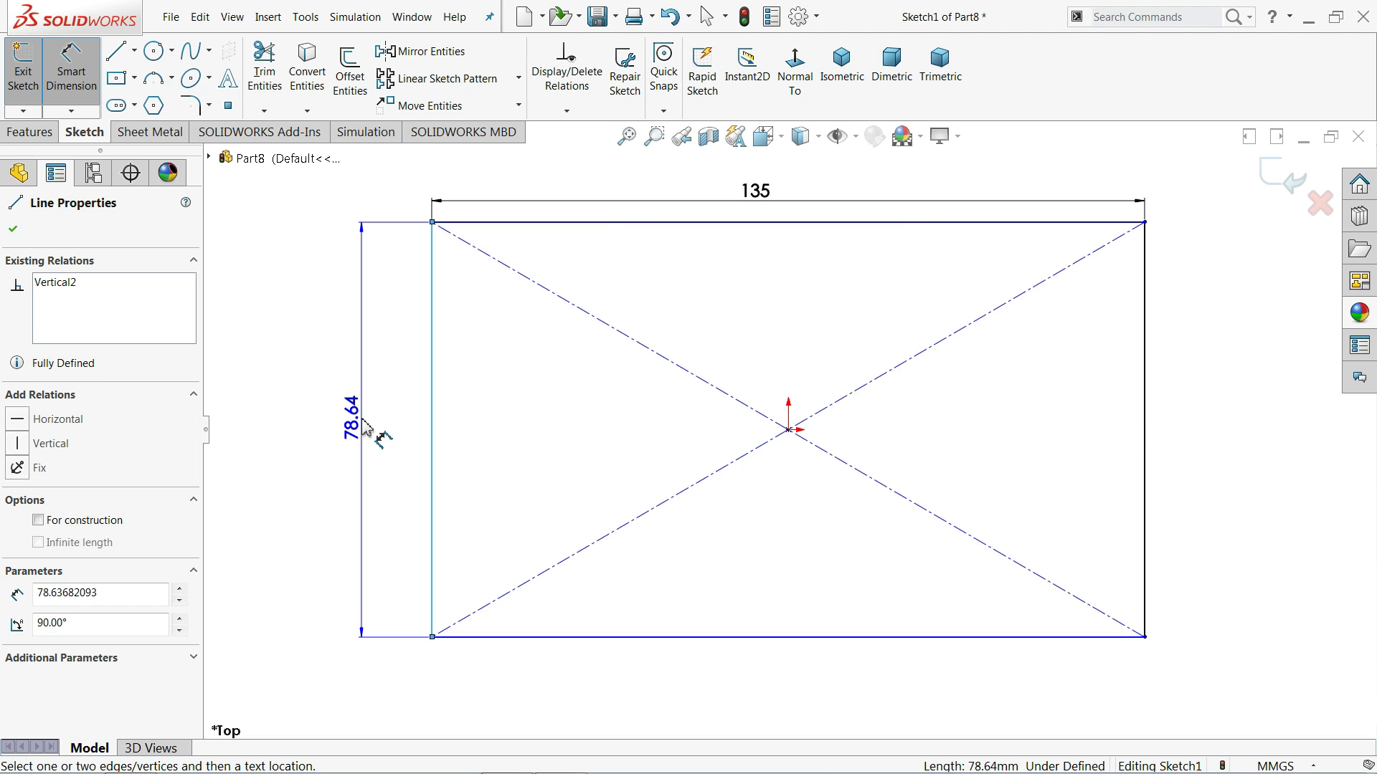
{"action": "left_click", "coordinate": [367, 429]}
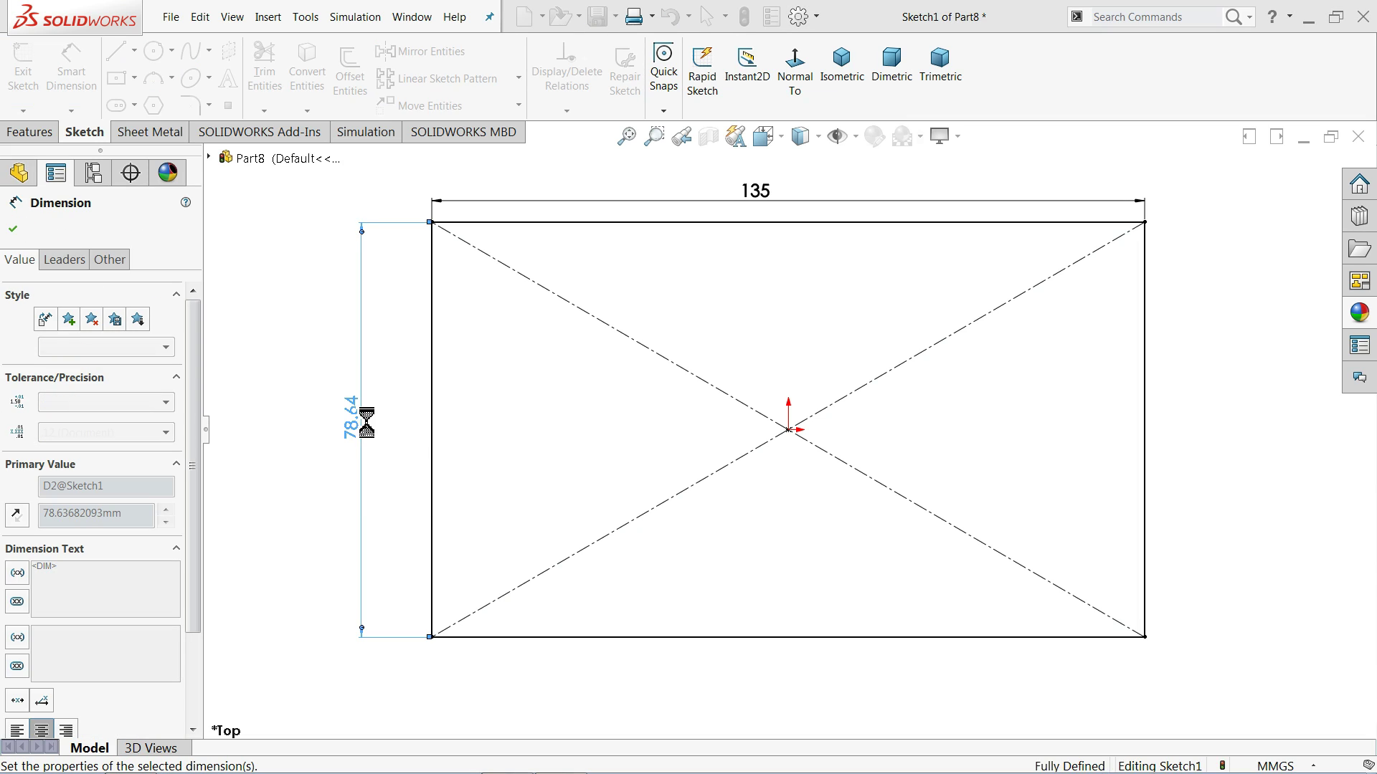
{"action": "left_click", "coordinate": [1287, 180]}
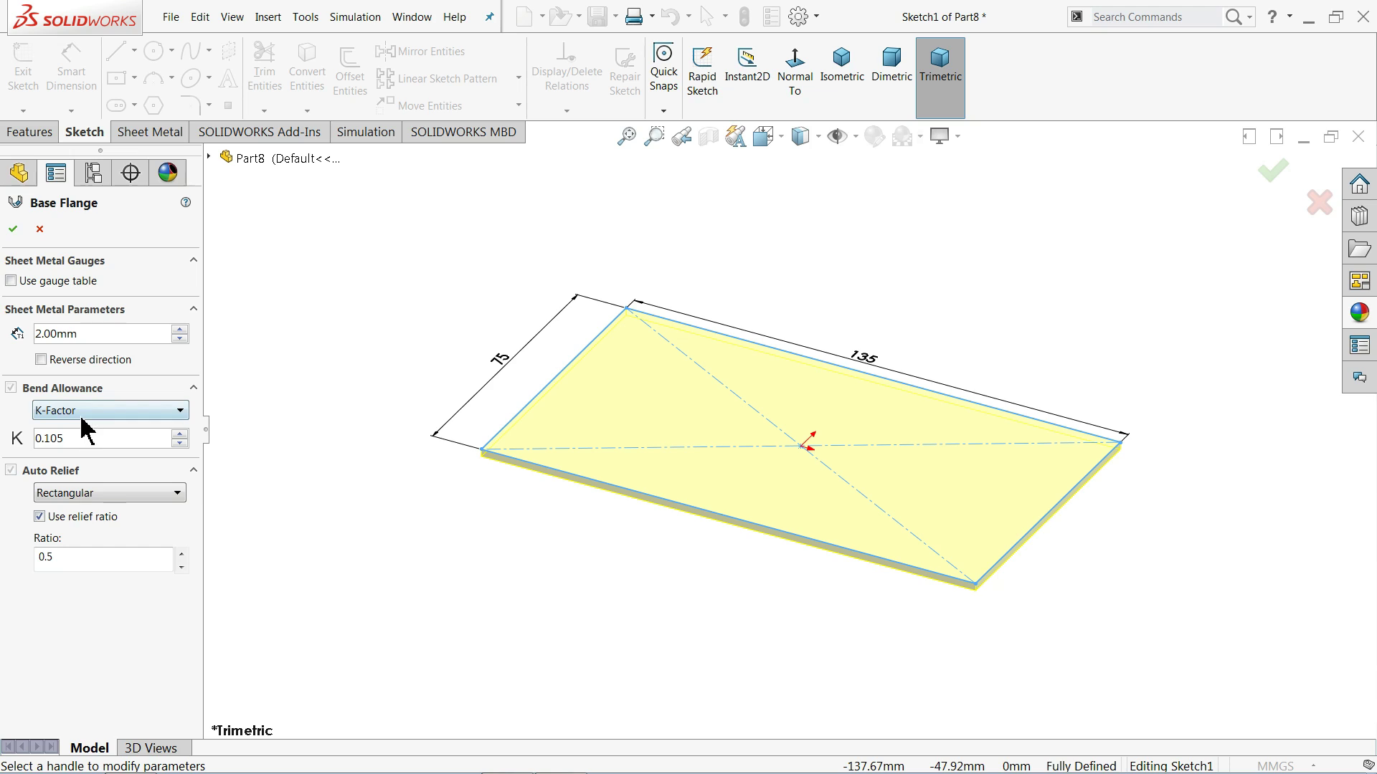
Create the base flange plate at 2.00 mm thickness with K-factor 0.105.
{"action": "left_click_drag", "start_coordinate": [82, 437], "coordinate": [27, 439]}
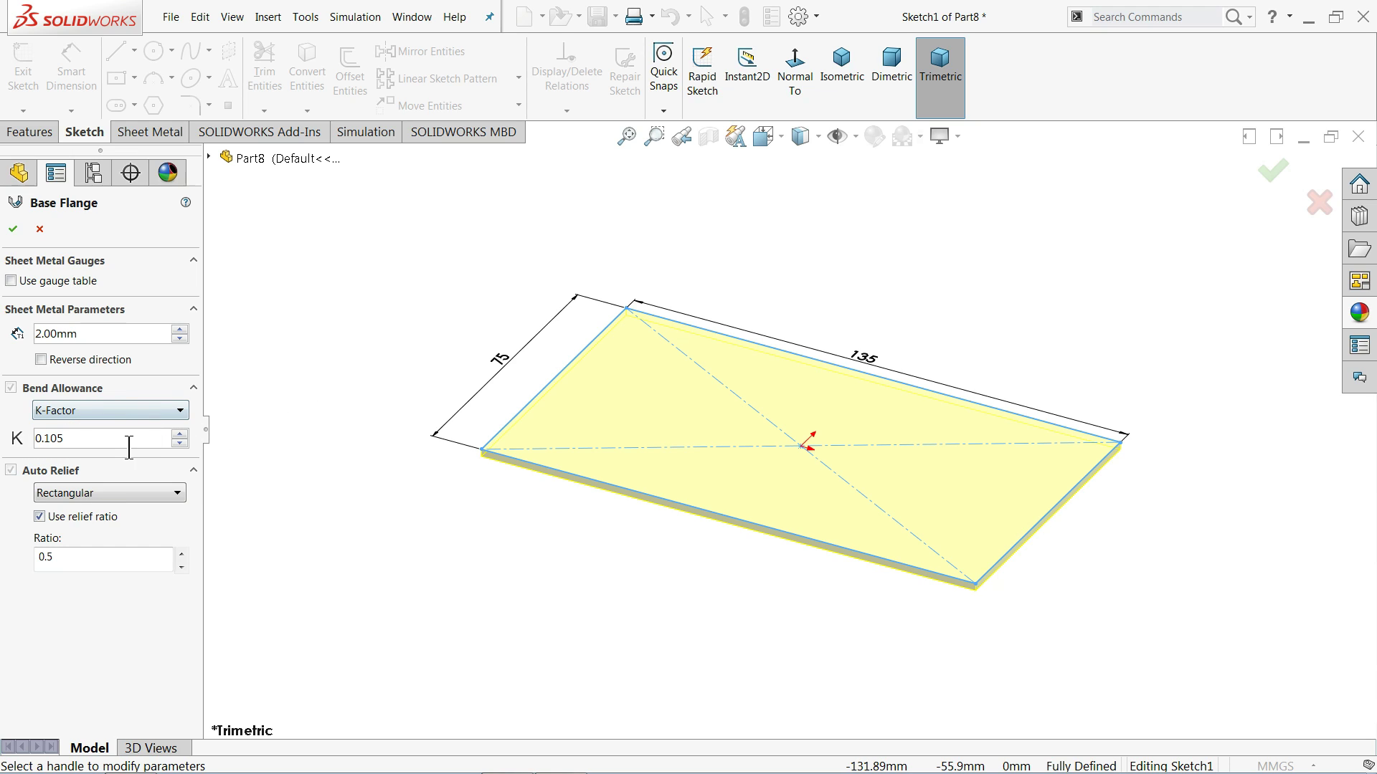
{"action": "left_click", "coordinate": [16, 233]}
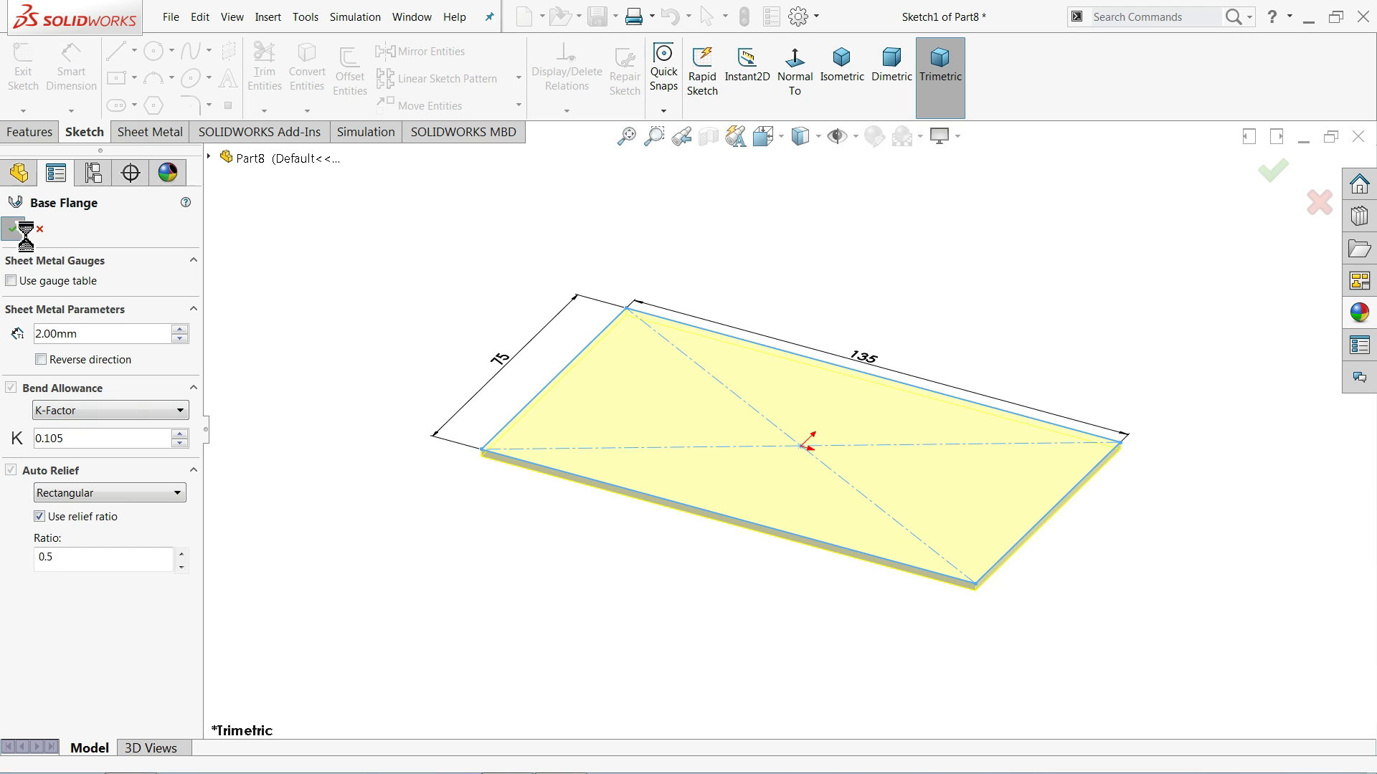
{"action": "scroll", "coordinate": [840, 453], "scroll_direction": "down", "scroll_amount": 1}
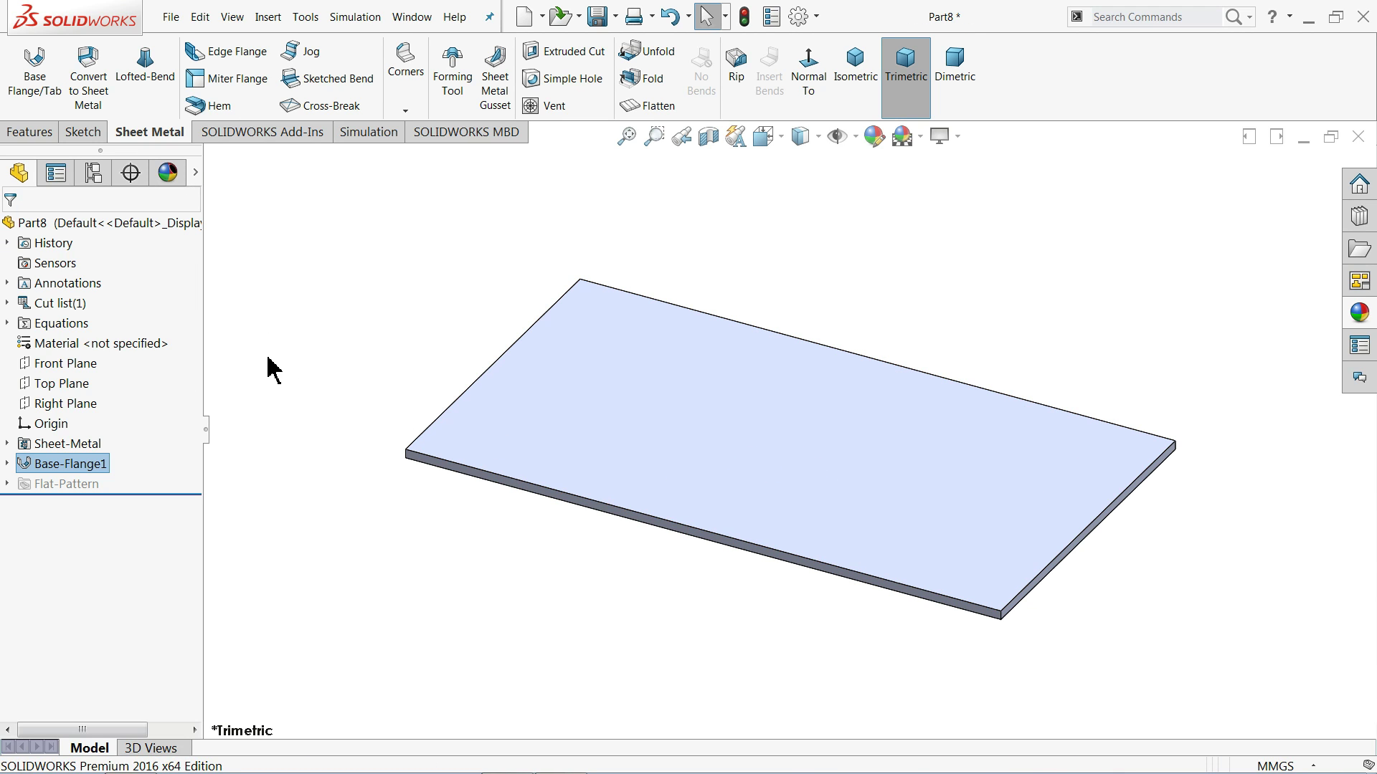
Start a Miter Flange on the plate edge and draw a vertical line topped by a horizontal line.
{"action": "left_click", "coordinate": [251, 88]}
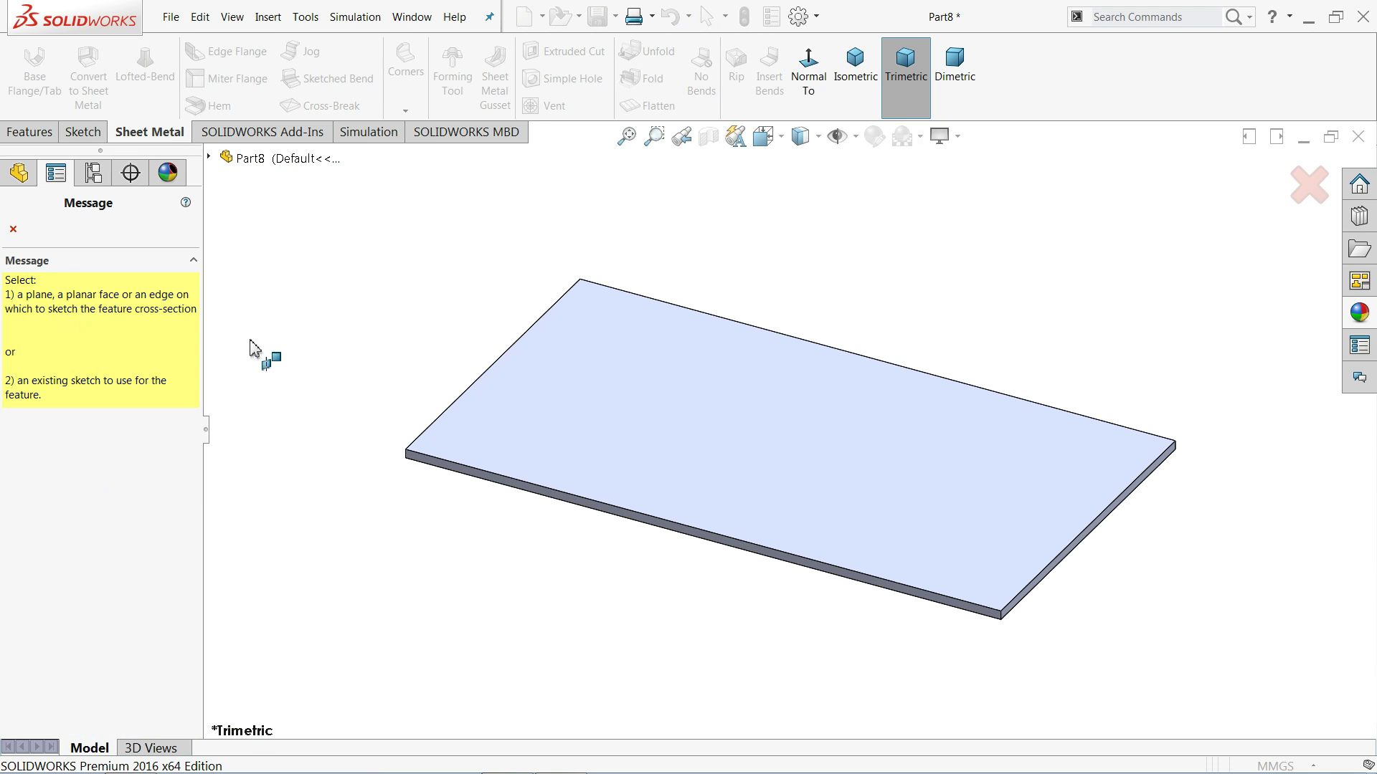
{"action": "scroll", "coordinate": [1068, 649], "scroll_direction": "down", "scroll_amount": 2}
{"action": "left_click", "coordinate": [965, 557]}
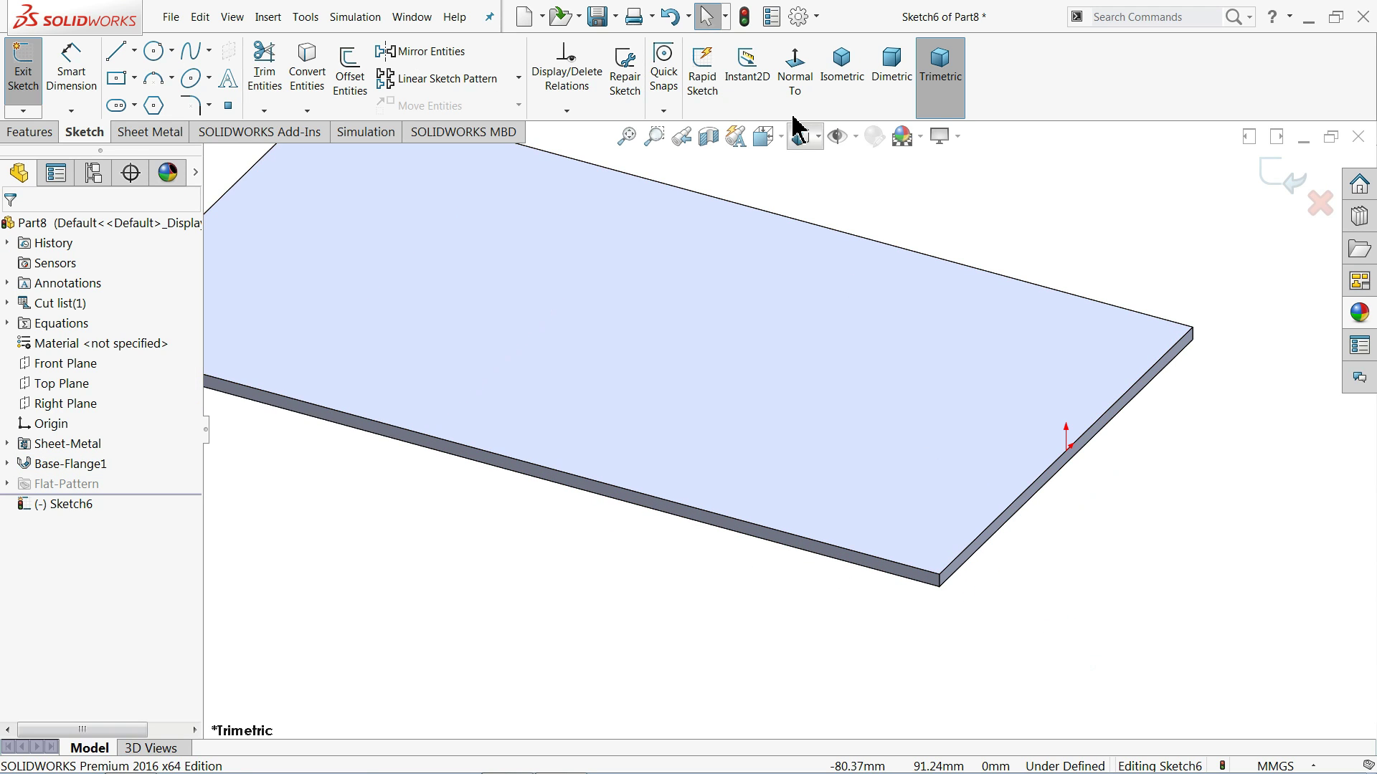
{"action": "left_click", "coordinate": [795, 72]}
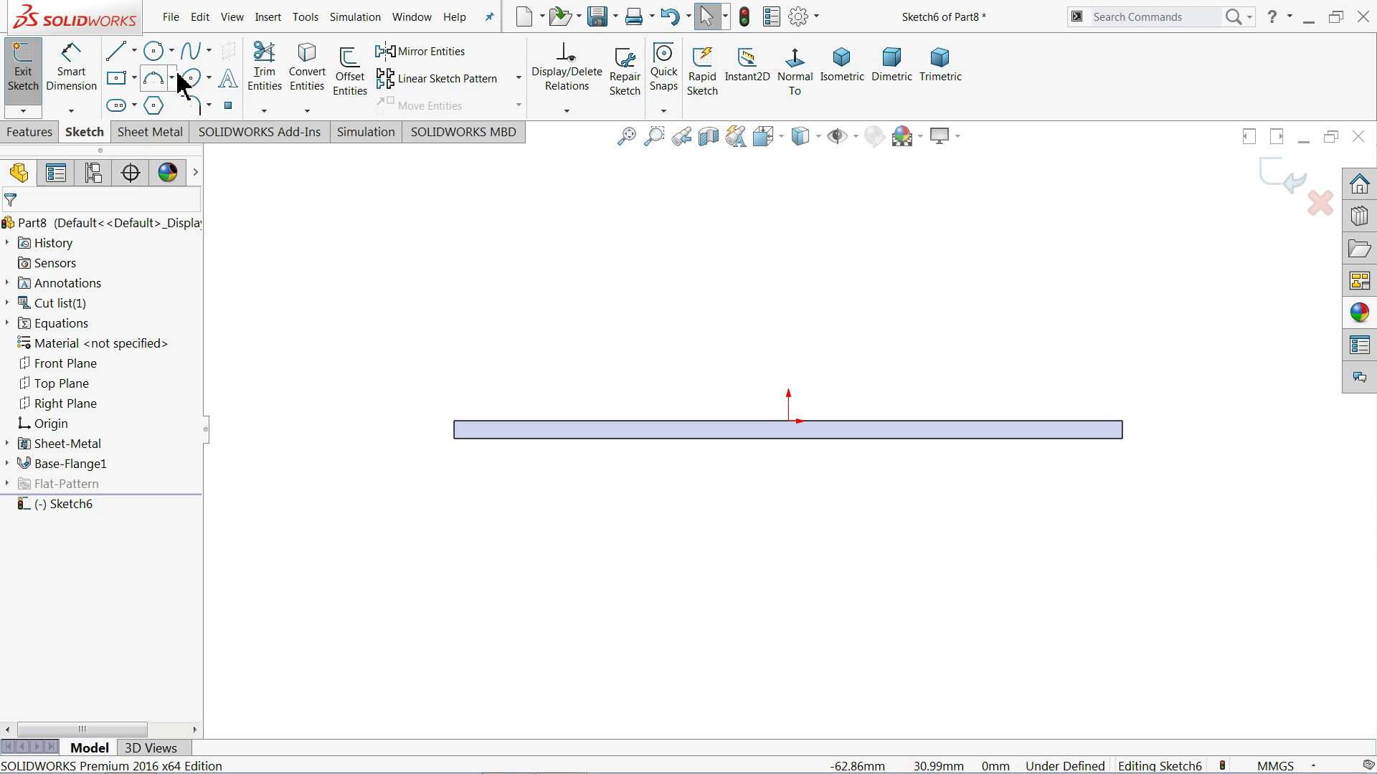
{"action": "left_click", "coordinate": [117, 52]}
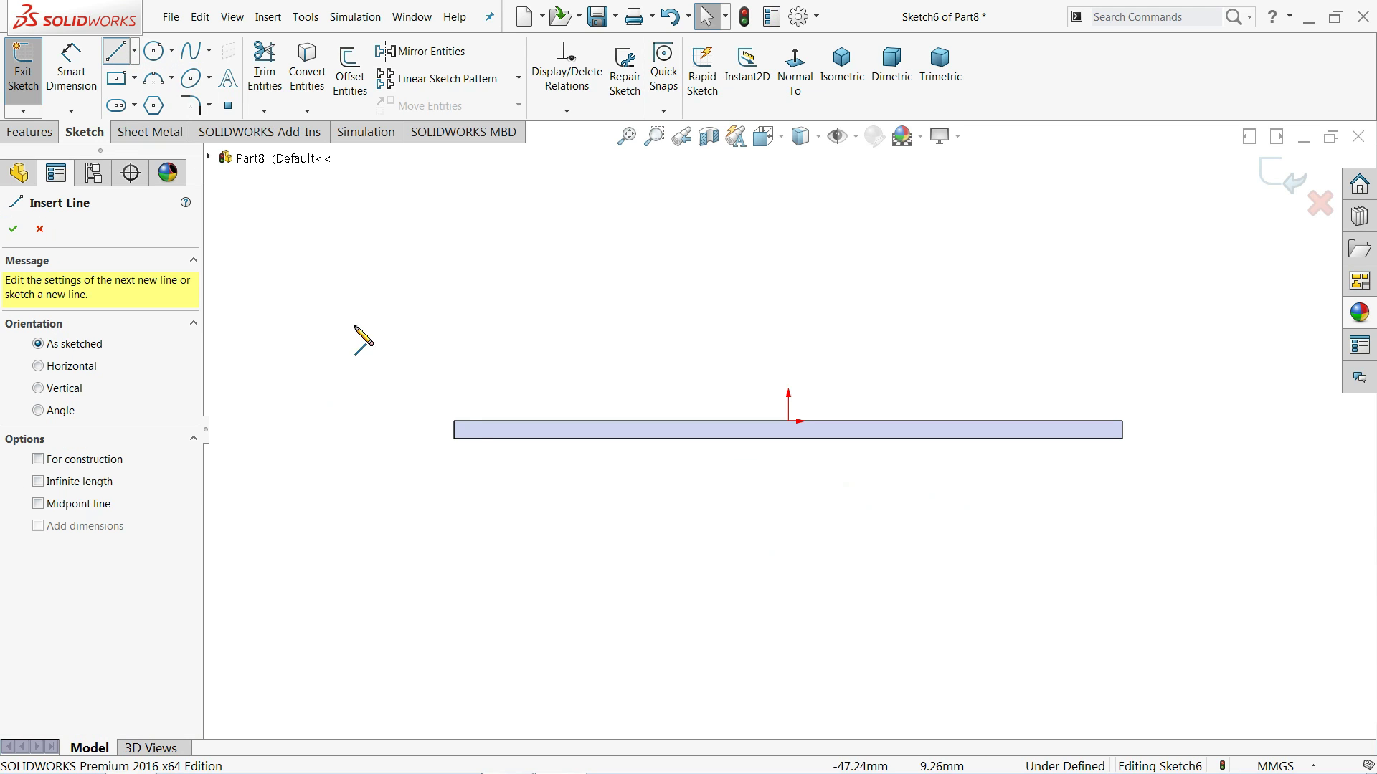
{"action": "left_click", "coordinate": [455, 434]}
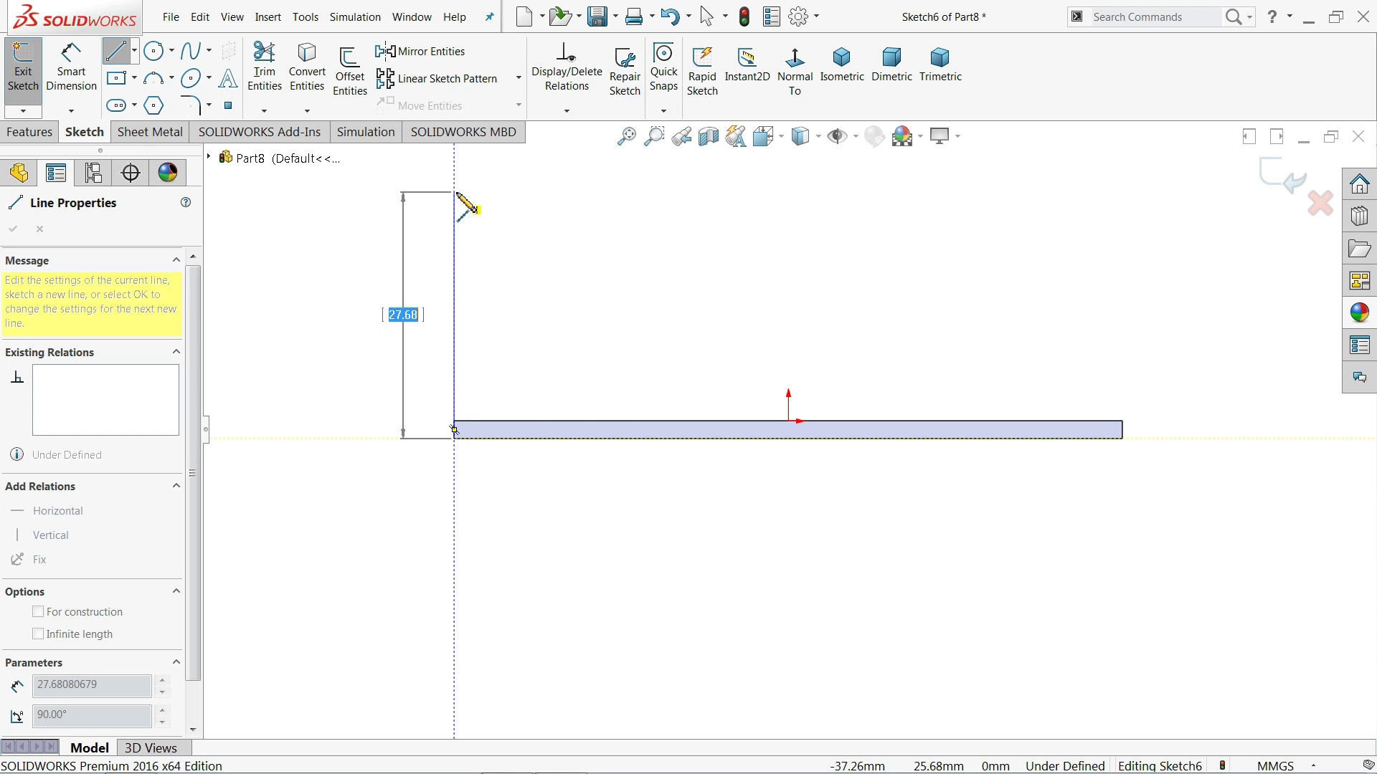
{"action": "left_click", "coordinate": [455, 192]}
{"action": "left_click", "coordinate": [558, 192]}
{"action": "right_click", "coordinate": [632, 269]}
{"action": "left_click", "coordinate": [667, 277]}
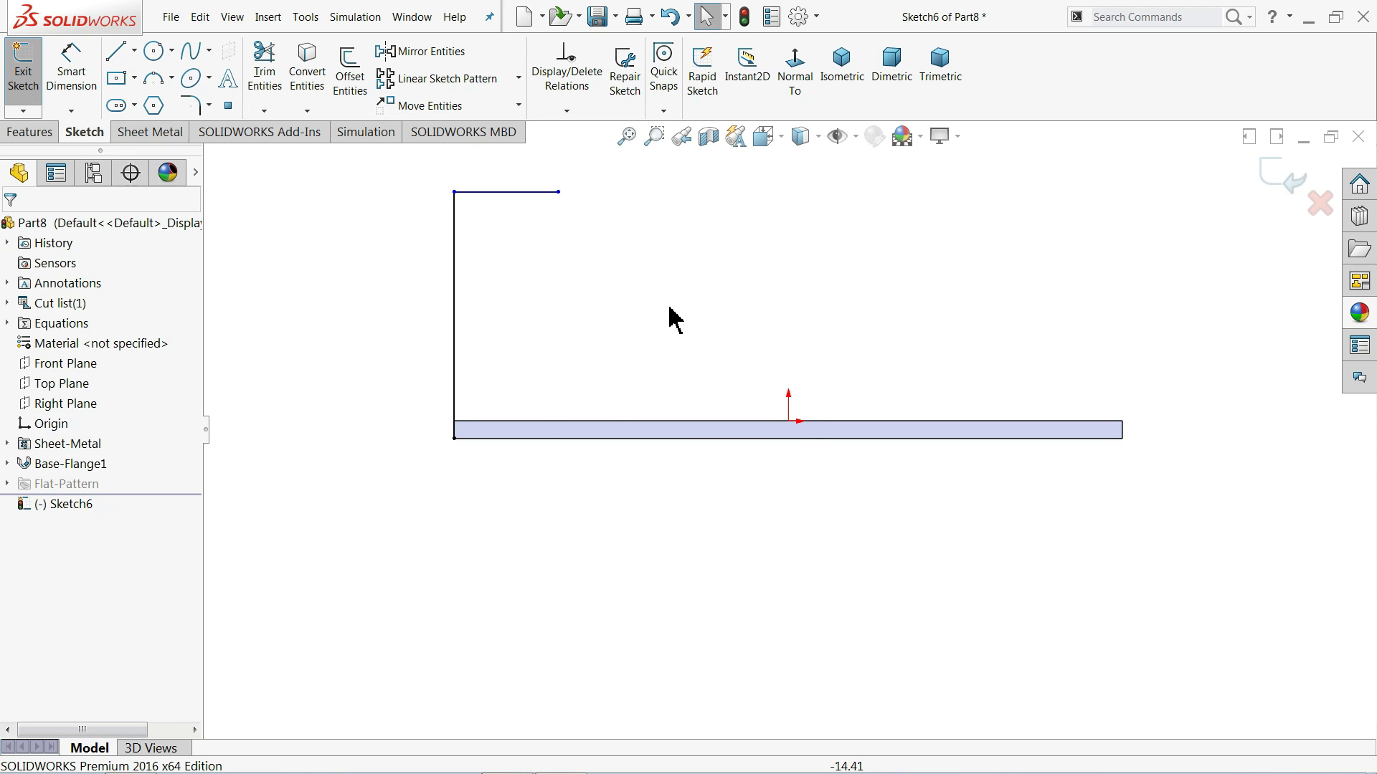
{"action": "left_click", "coordinate": [516, 193]}
{"action": "left_click", "coordinate": [518, 236]}
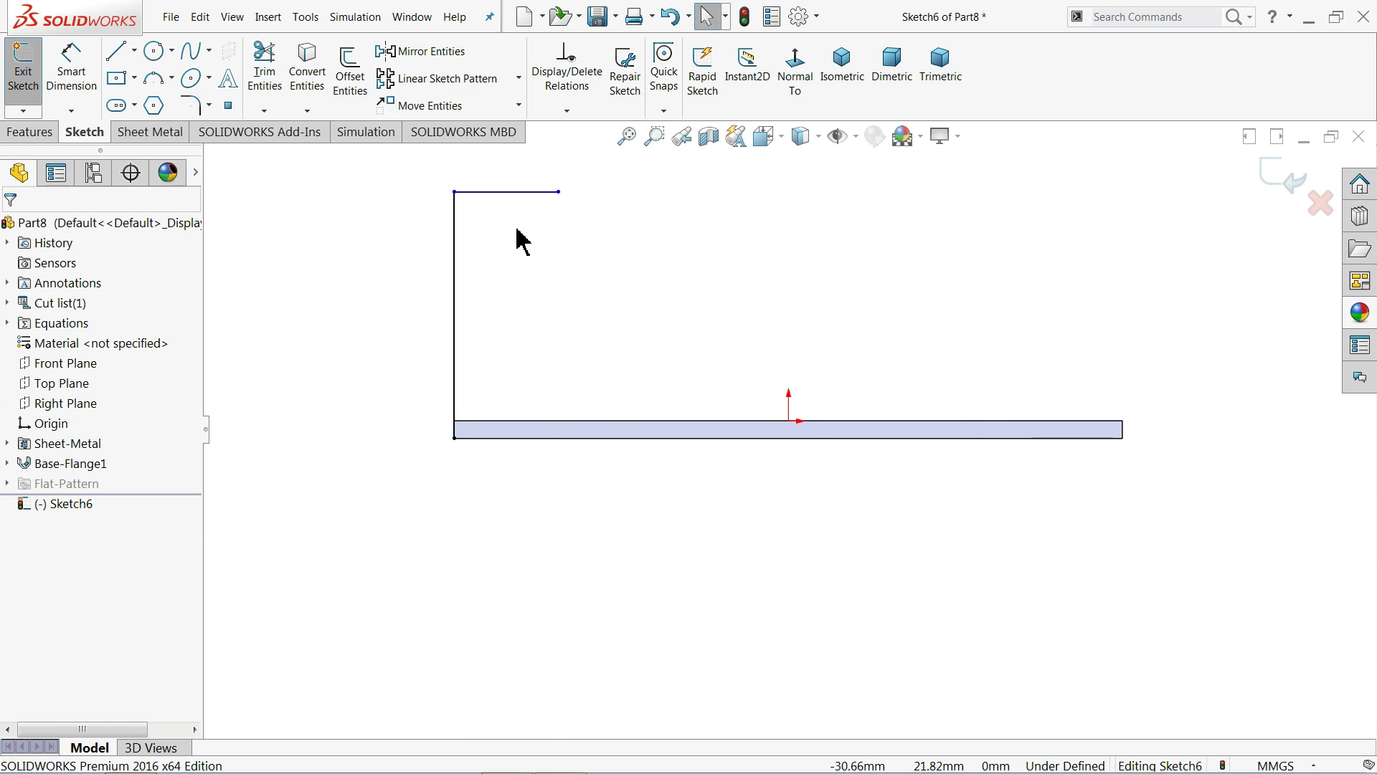
Dimension the vertical wall 50 mm and the top return 20 mm.
{"action": "left_click", "coordinate": [97, 84]}
{"action": "left_click", "coordinate": [456, 305]}
{"action": "left_click", "coordinate": [364, 305]}
{"action": "type", "text": "50"}
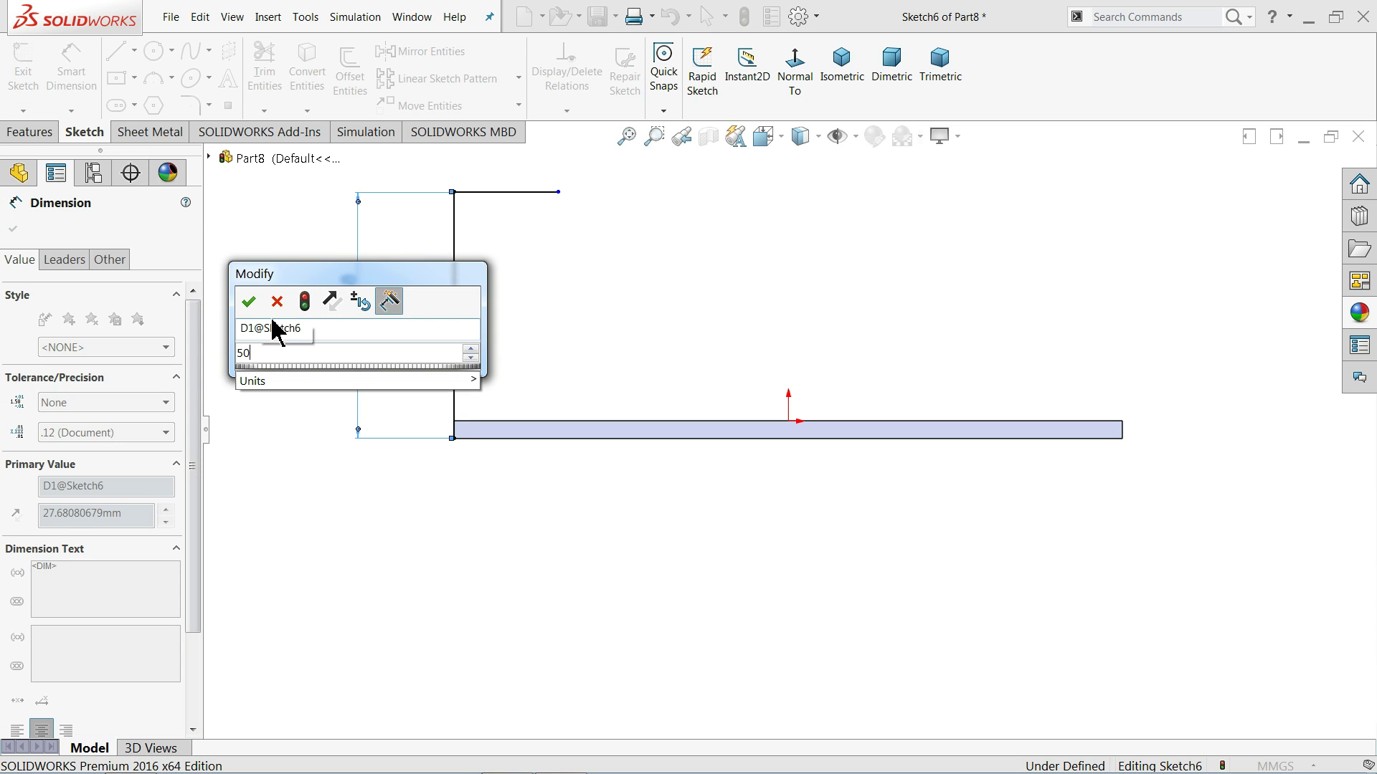
{"action": "left_click", "coordinate": [249, 302]}
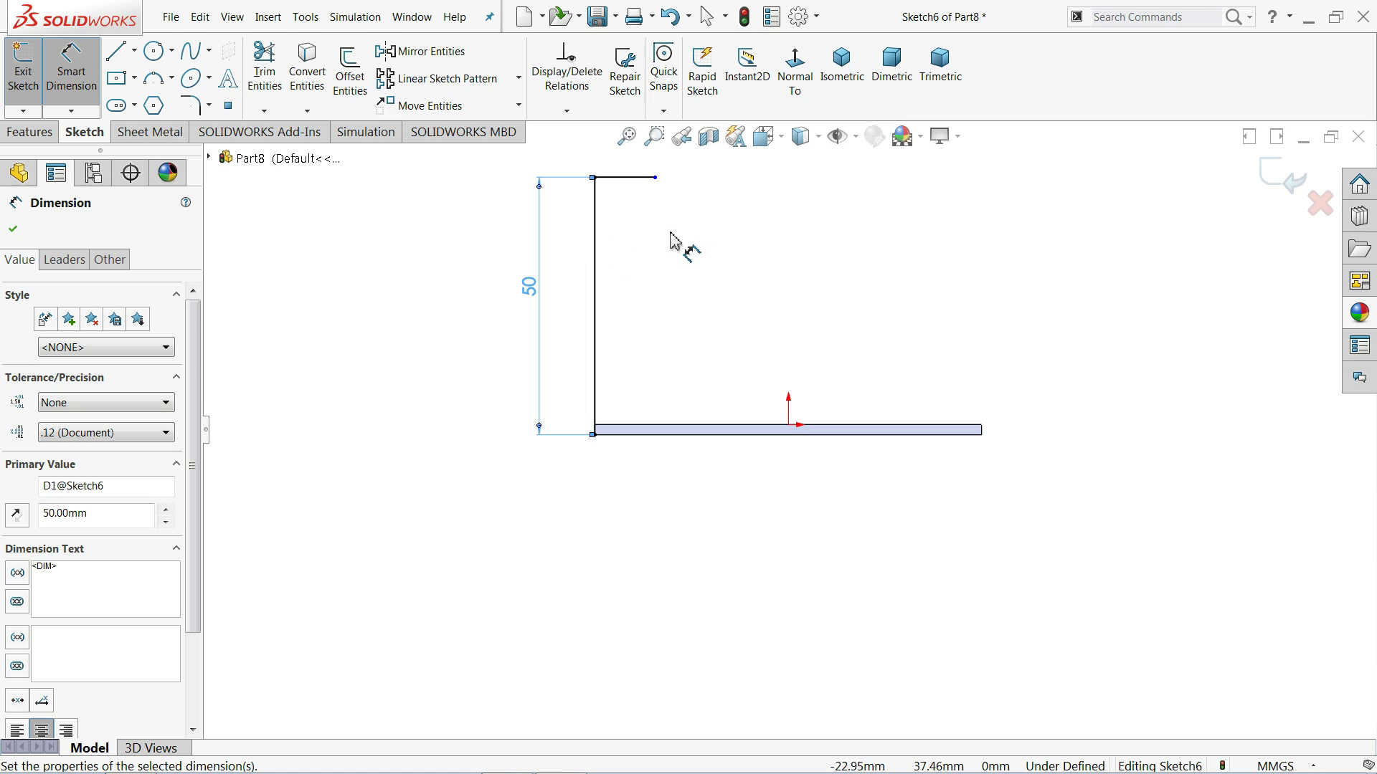
{"action": "left_click", "coordinate": [617, 185]}
{"action": "left_click", "coordinate": [606, 172]}
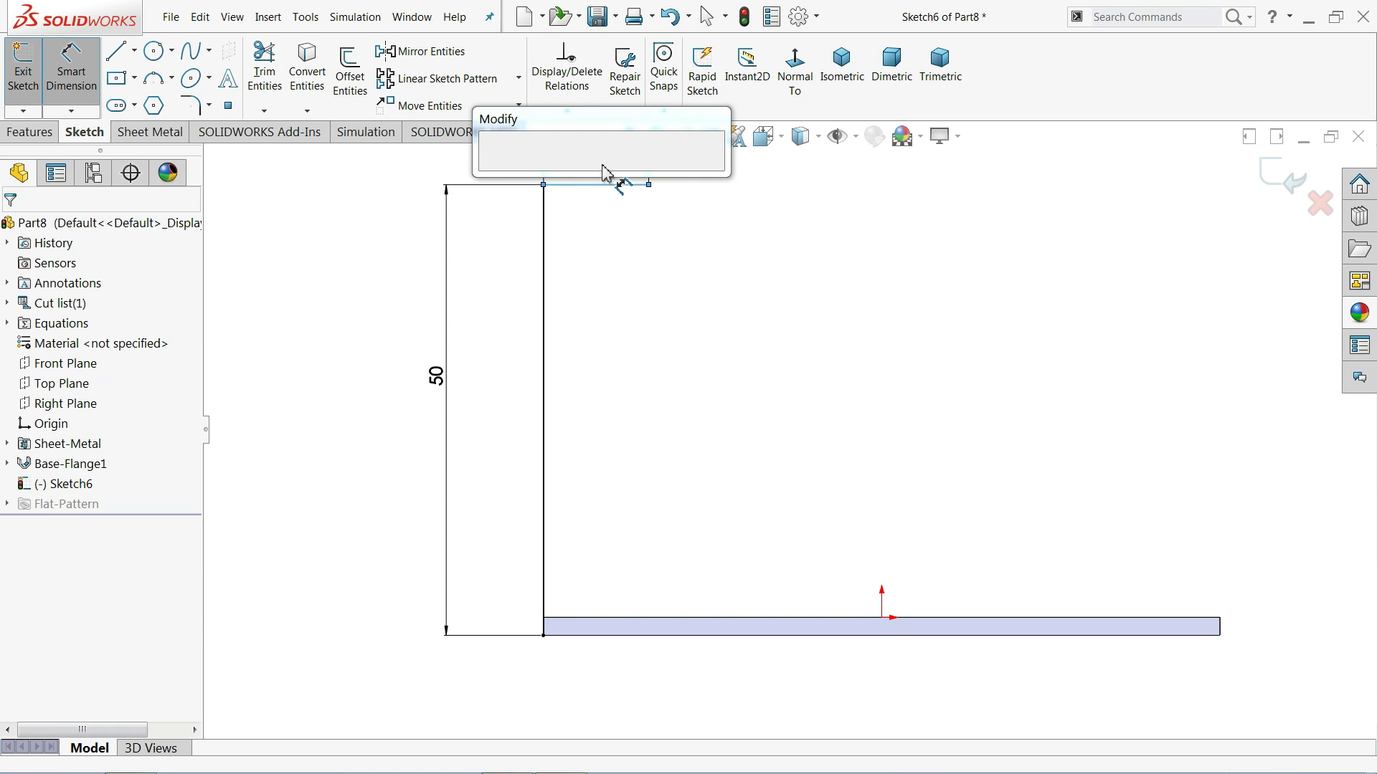
{"action": "type", "text": "20"}
{"action": "left_click", "coordinate": [492, 170]}
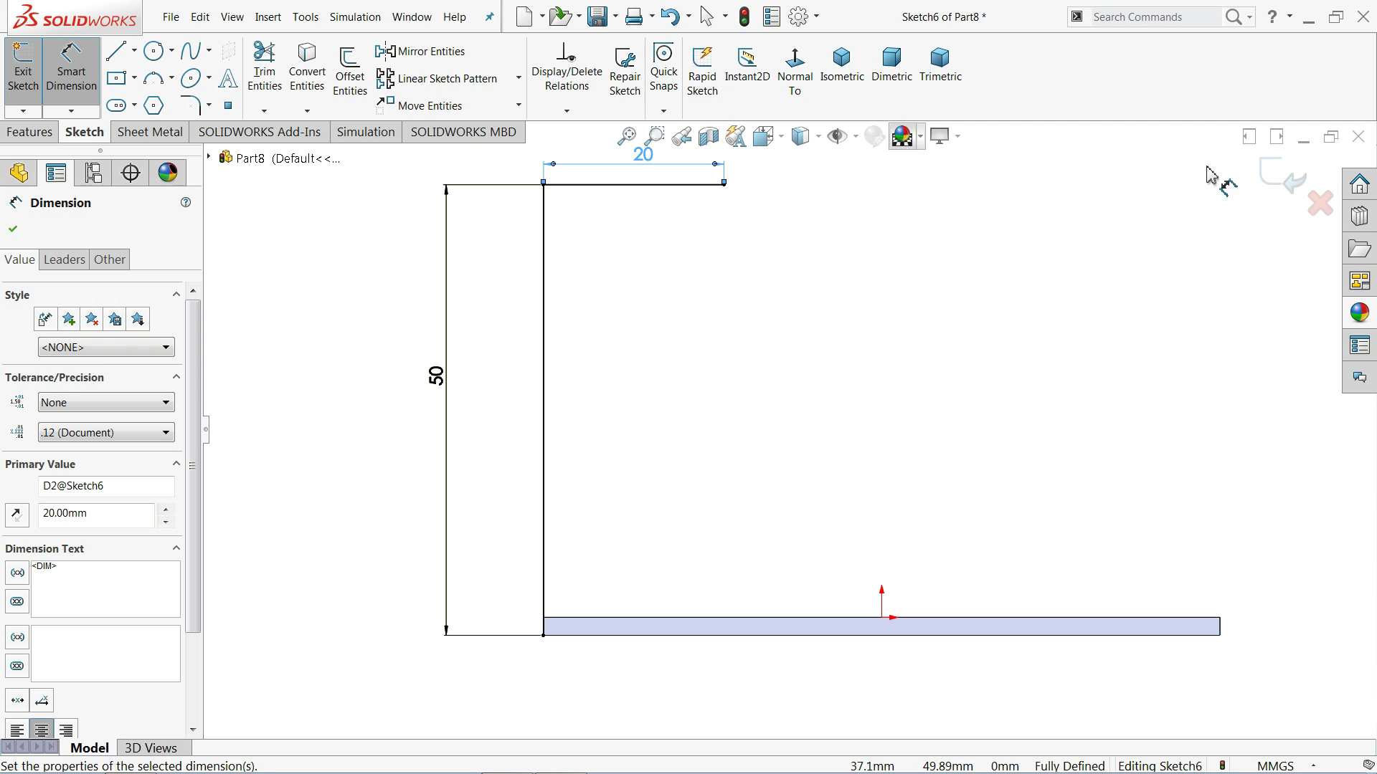
Preview the miter flange and add the three remaining plate edges to it.
{"action": "left_click", "coordinate": [1295, 188]}
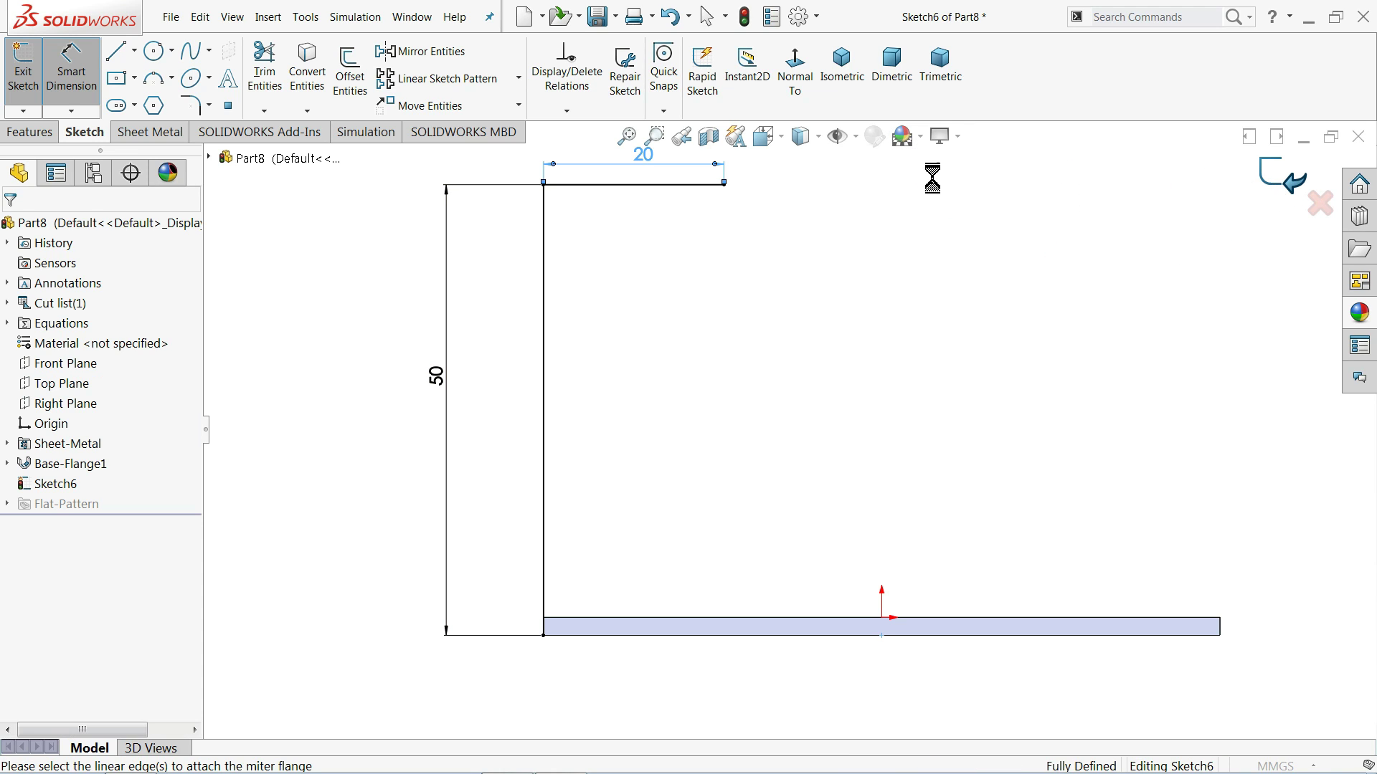
{"action": "left_click", "coordinate": [842, 91]}
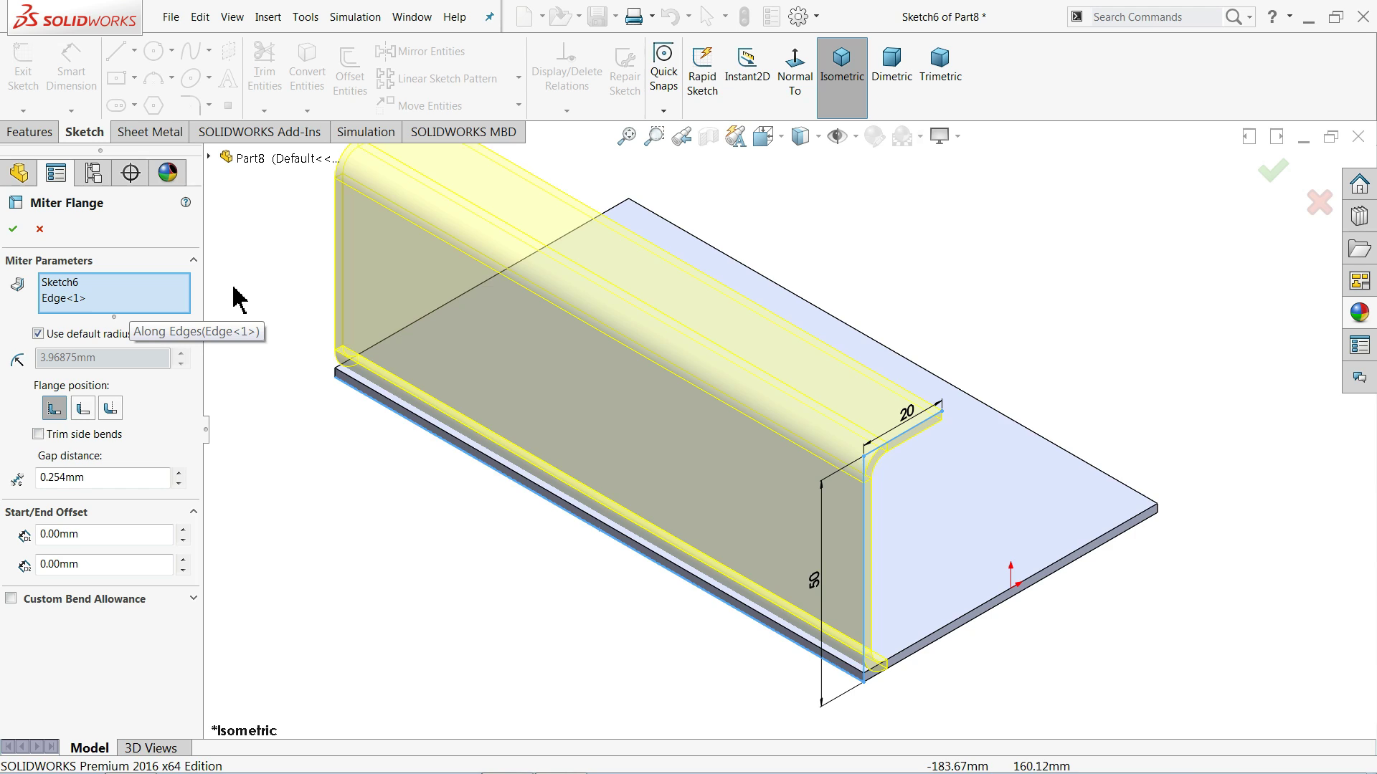
{"action": "scroll", "coordinate": [747, 298], "scroll_direction": "down", "scroll_amount": 3}
{"action": "middle_click_drag", "start_coordinate": [747, 298], "coordinate": [528, 437]}
{"action": "scroll", "coordinate": [848, 548], "scroll_direction": "down", "scroll_amount": 4}
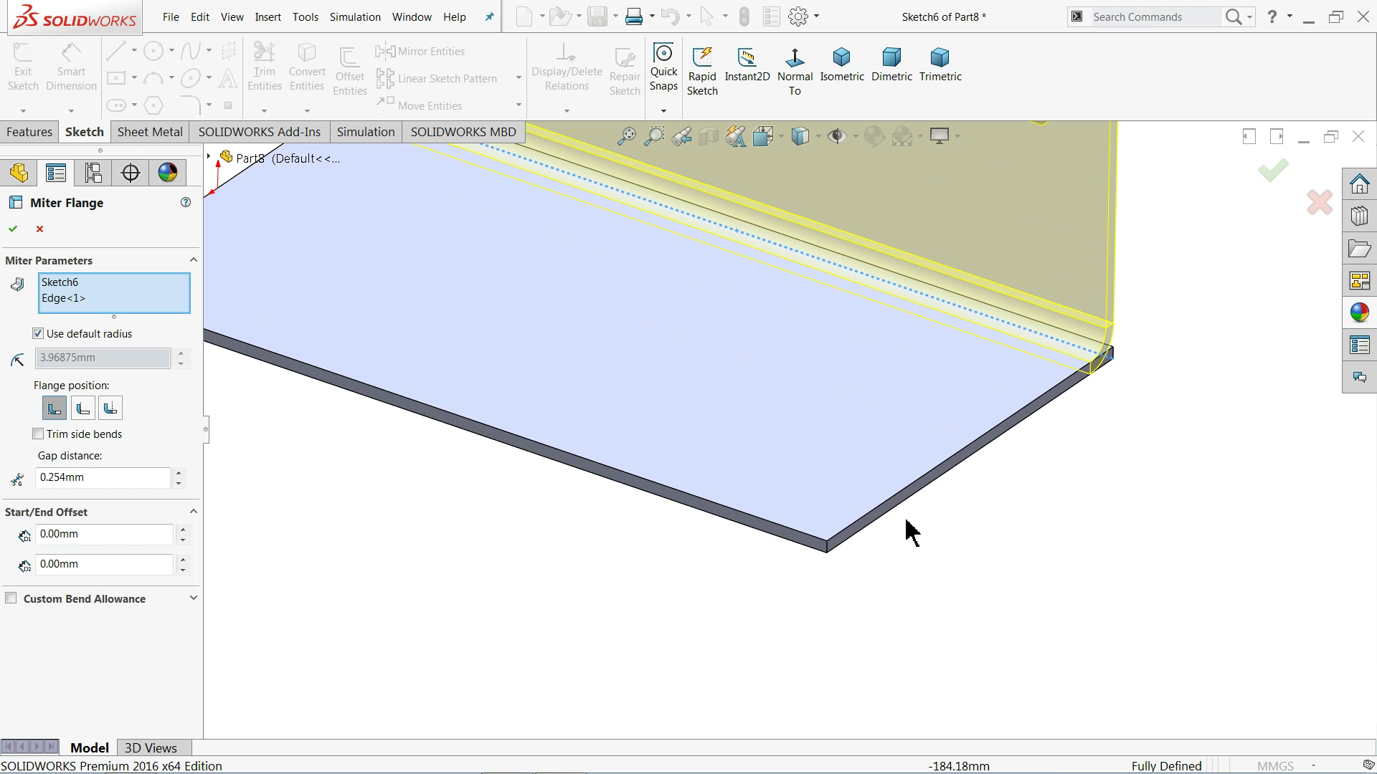
{"action": "left_click", "coordinate": [941, 486]}
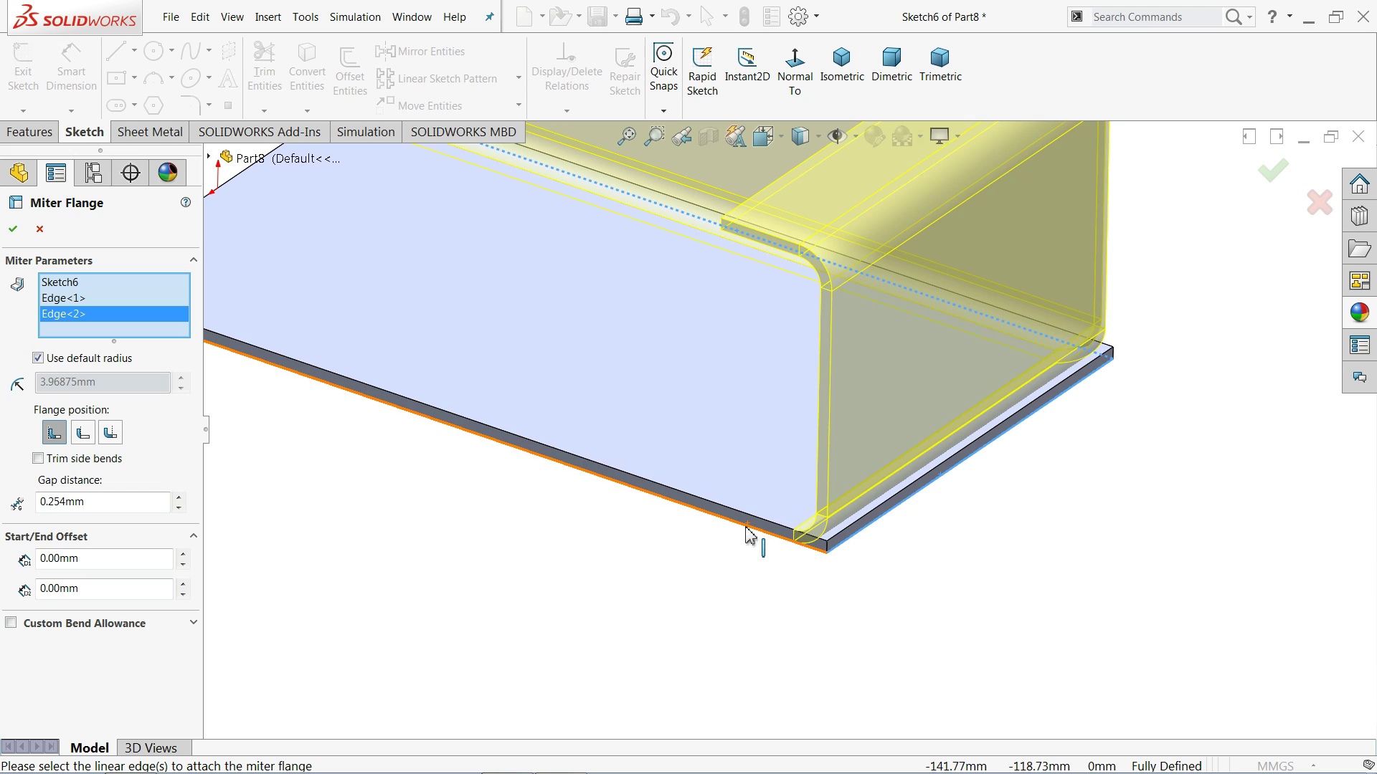
{"action": "left_click", "coordinate": [746, 535]}
{"action": "scroll", "coordinate": [633, 461], "scroll_direction": "up", "scroll_amount": 5}
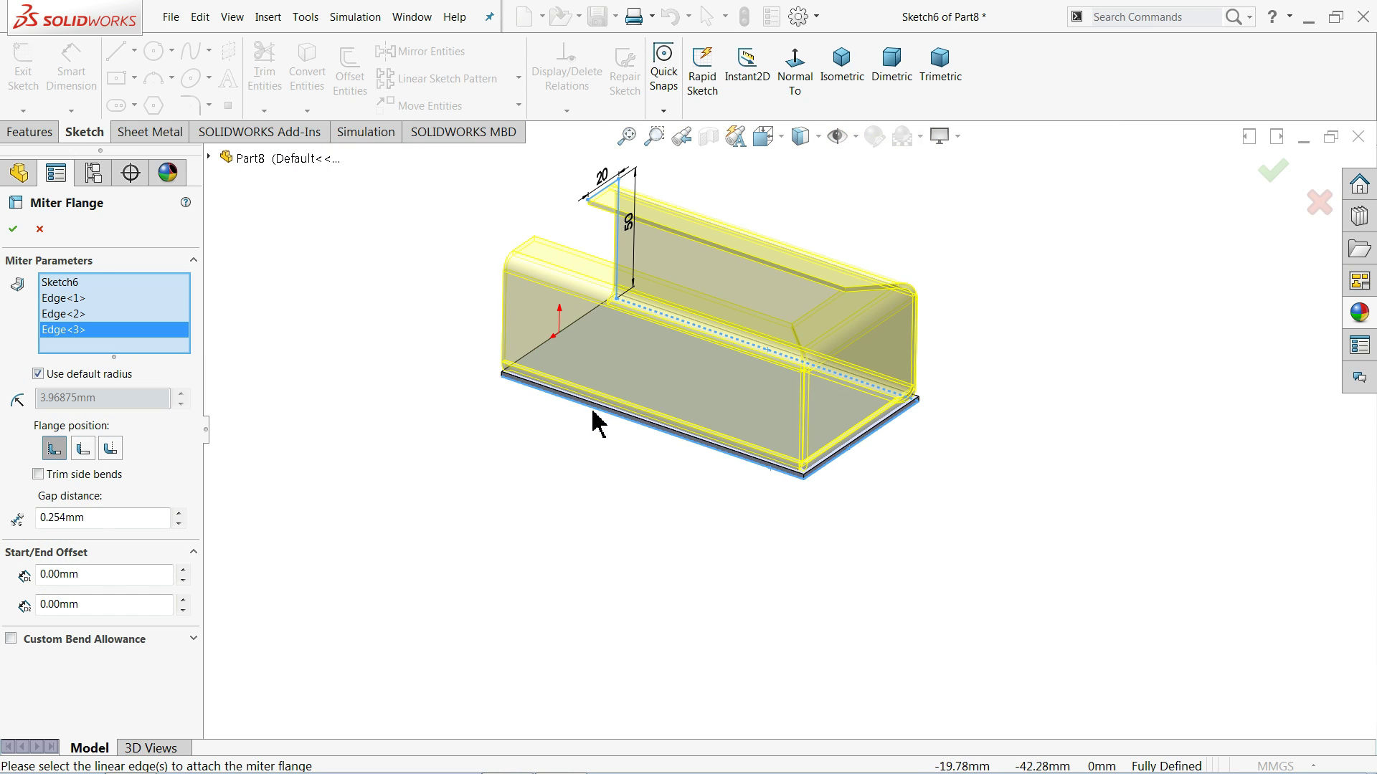
{"action": "middle_click_drag", "start_coordinate": [456, 407], "coordinate": [621, 471]}
{"action": "scroll", "coordinate": [629, 473], "scroll_direction": "down", "scroll_amount": 3}
{"action": "left_click", "coordinate": [621, 470]}
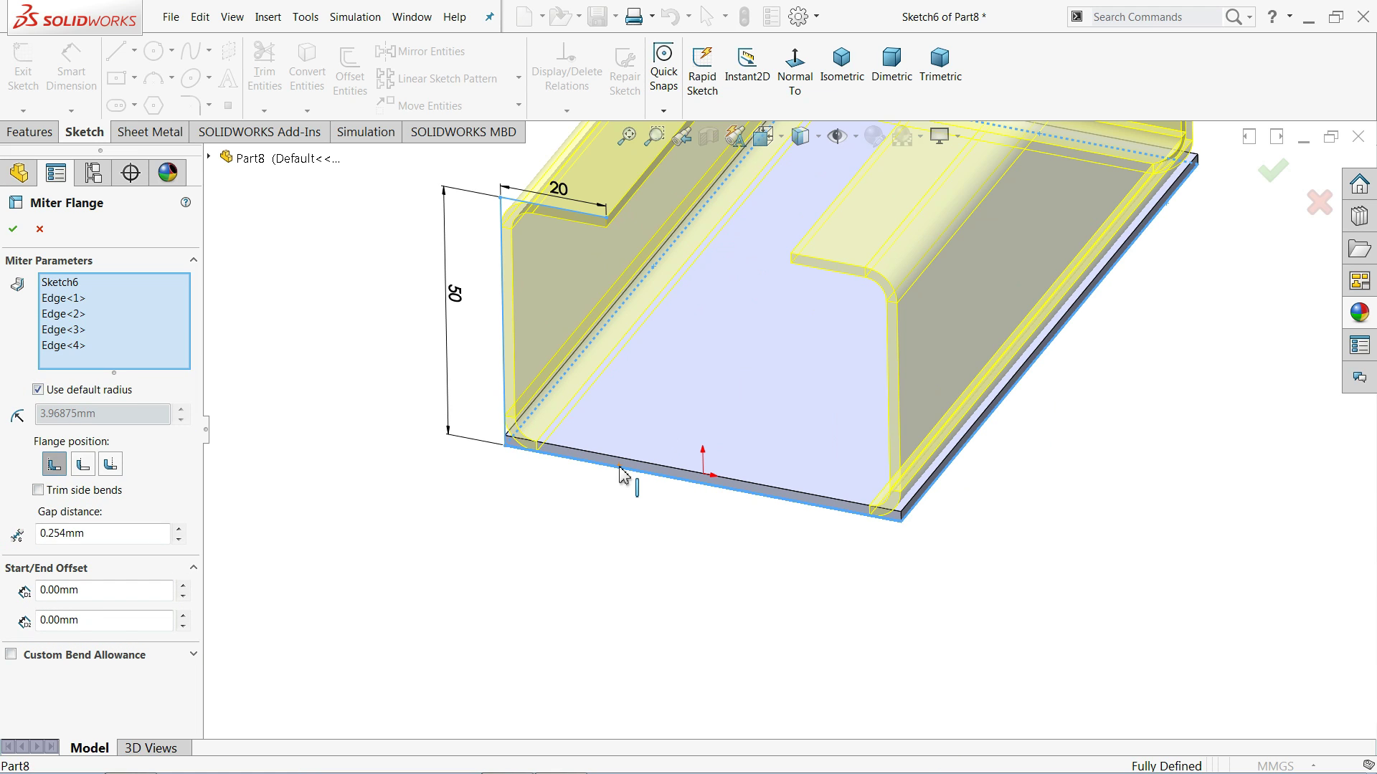
Inspect the mitered corners from several angles, then accept the miter flange.
{"action": "scroll", "coordinate": [622, 473], "scroll_direction": "up", "scroll_amount": 5}
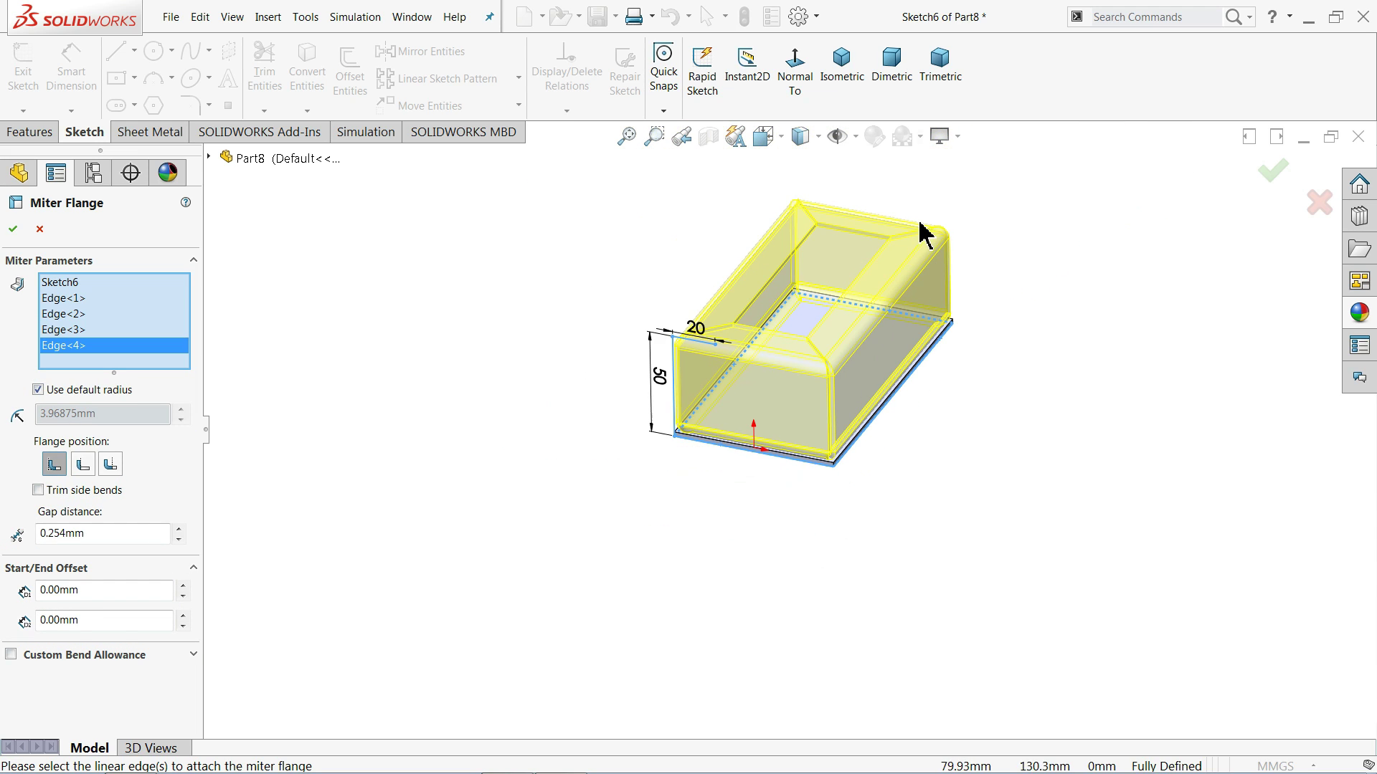
{"action": "middle_click_drag", "start_coordinate": [1047, 215], "coordinate": [972, 300]}
{"action": "scroll", "coordinate": [746, 462], "scroll_direction": "down", "scroll_amount": 2}
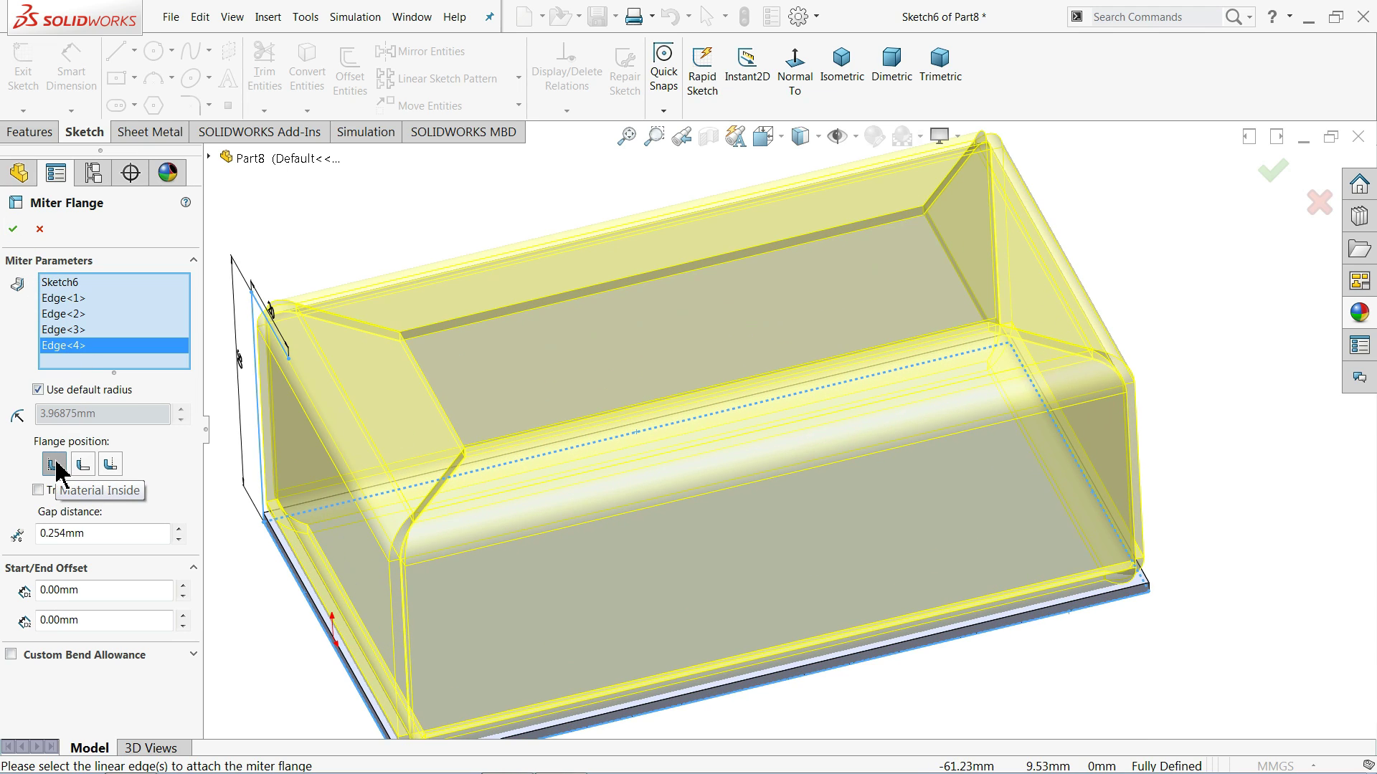
{"action": "scroll", "coordinate": [507, 523], "scroll_direction": "up", "scroll_amount": 3}
{"action": "middle_click_drag", "start_coordinate": [507, 523], "coordinate": [392, 426]}
{"action": "scroll", "coordinate": [552, 522], "scroll_direction": "down", "scroll_amount": 5}
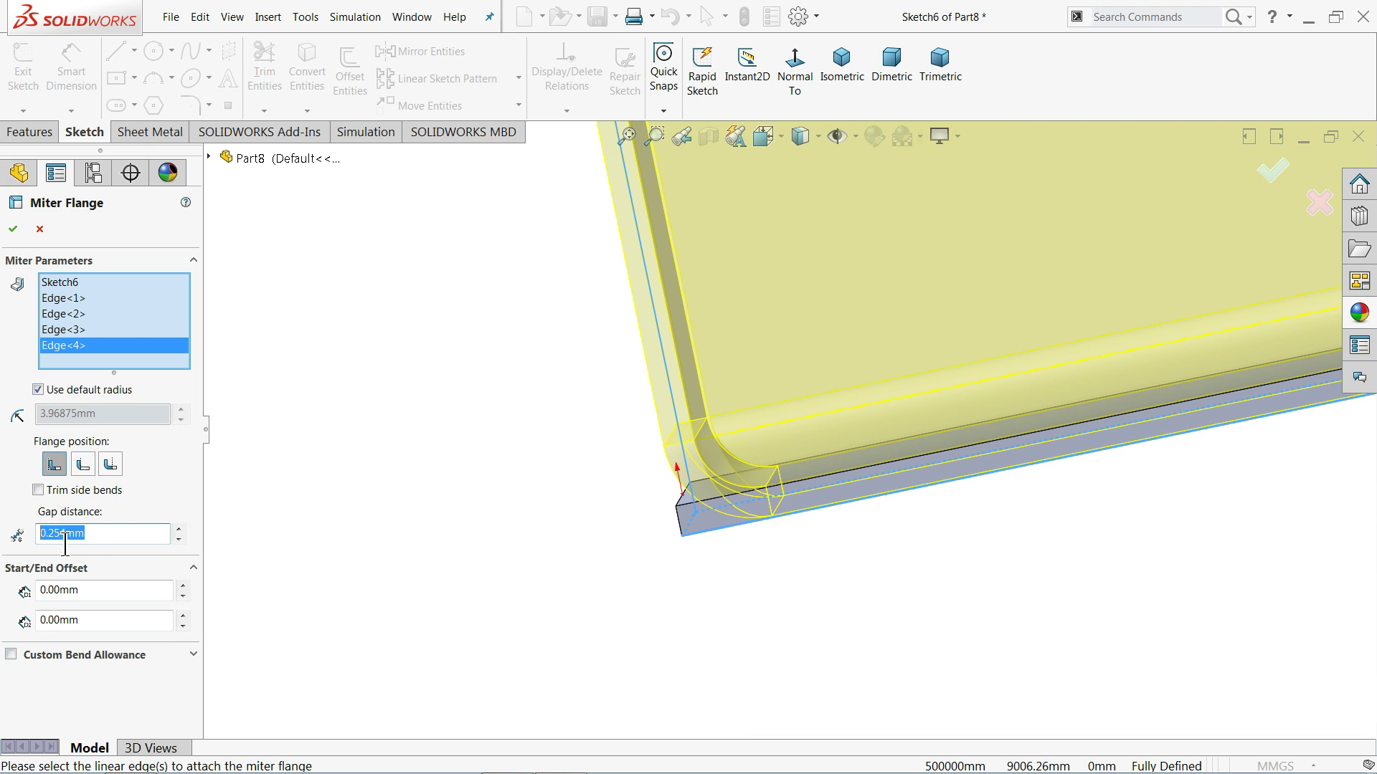
{"action": "scroll", "coordinate": [366, 498], "scroll_direction": "up", "scroll_amount": 6}
{"action": "scroll", "coordinate": [793, 332], "scroll_direction": "down", "scroll_amount": 5}
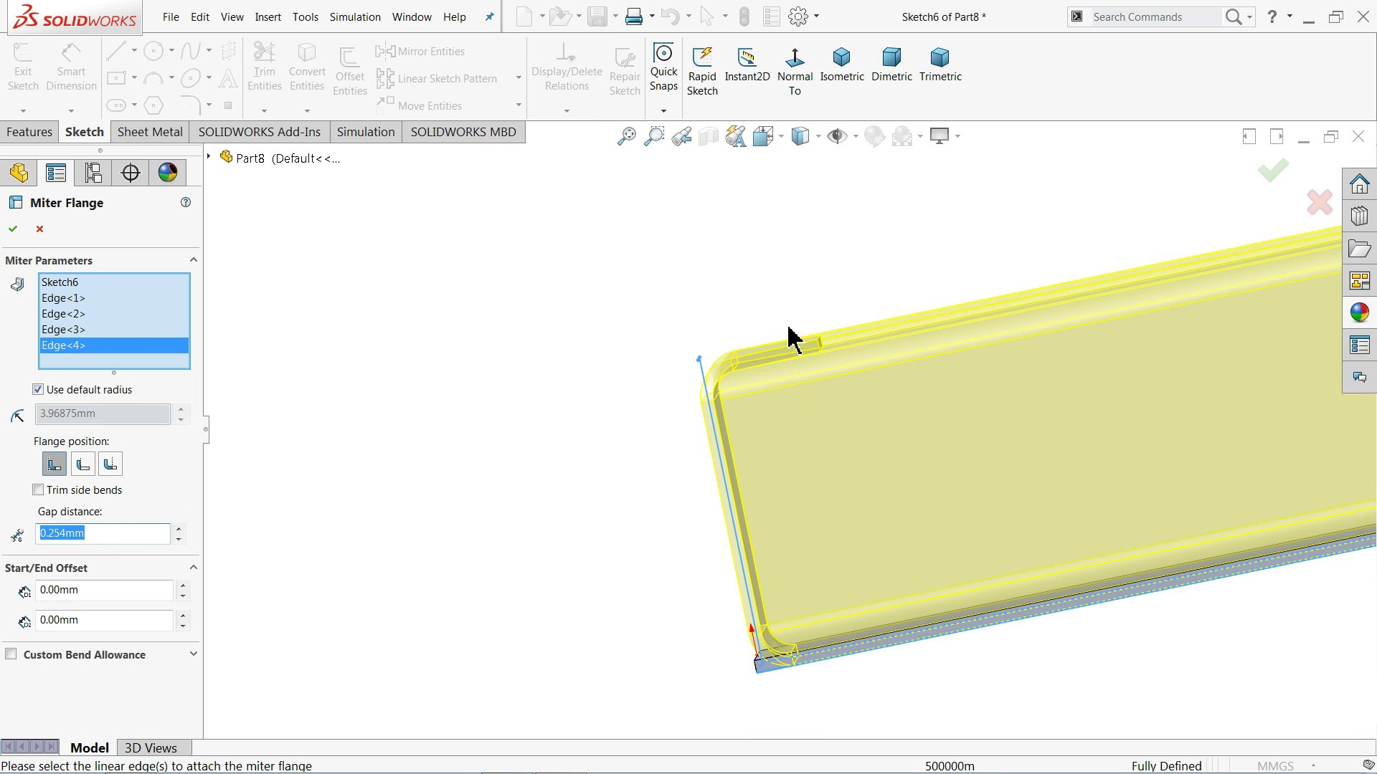
{"action": "middle_click_drag", "start_coordinate": [793, 332], "coordinate": [889, 461]}
{"action": "scroll", "coordinate": [889, 473], "scroll_direction": "down", "scroll_amount": 5}
{"action": "scroll", "coordinate": [789, 365], "scroll_direction": "down", "scroll_amount": 5}
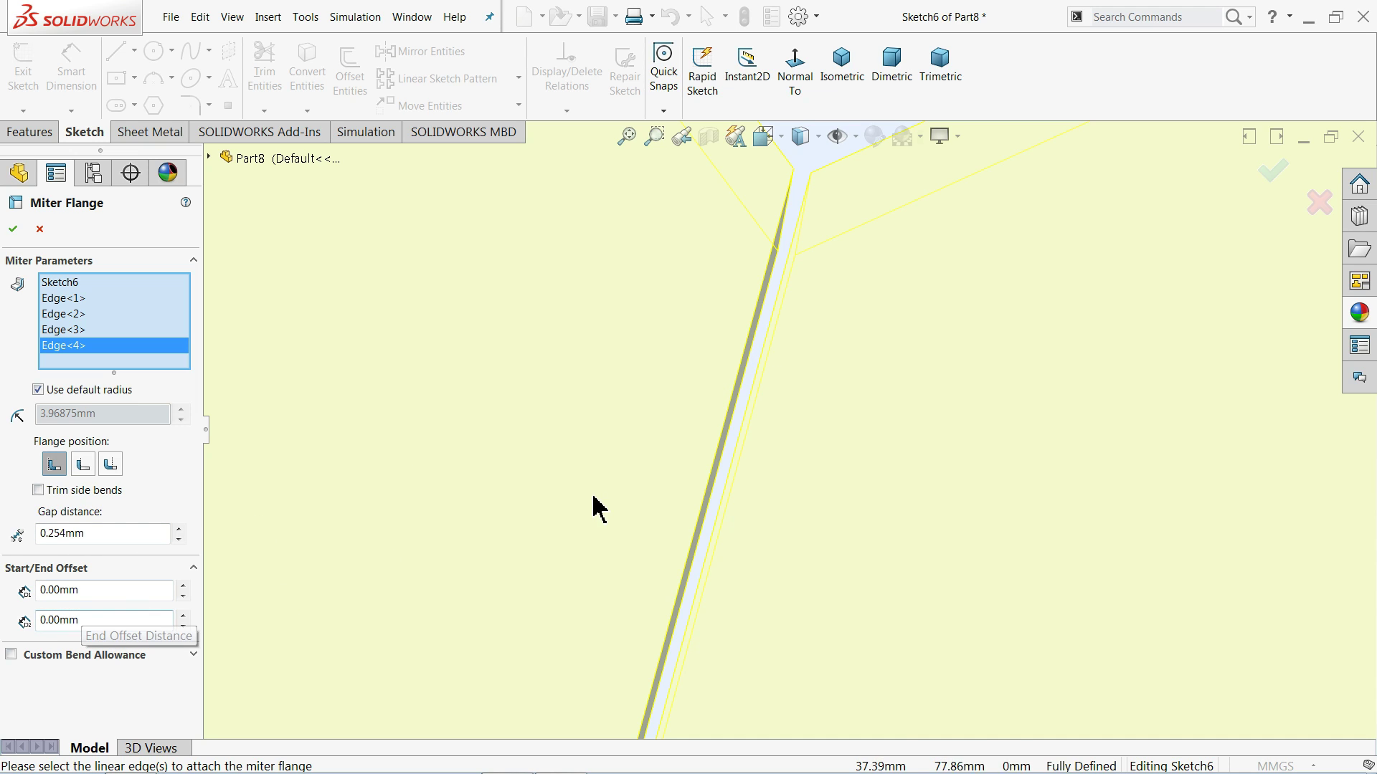
{"action": "scroll", "coordinate": [639, 492], "scroll_direction": "up", "scroll_amount": 10}
{"action": "scroll", "coordinate": [721, 484], "scroll_direction": "up", "scroll_amount": 3}
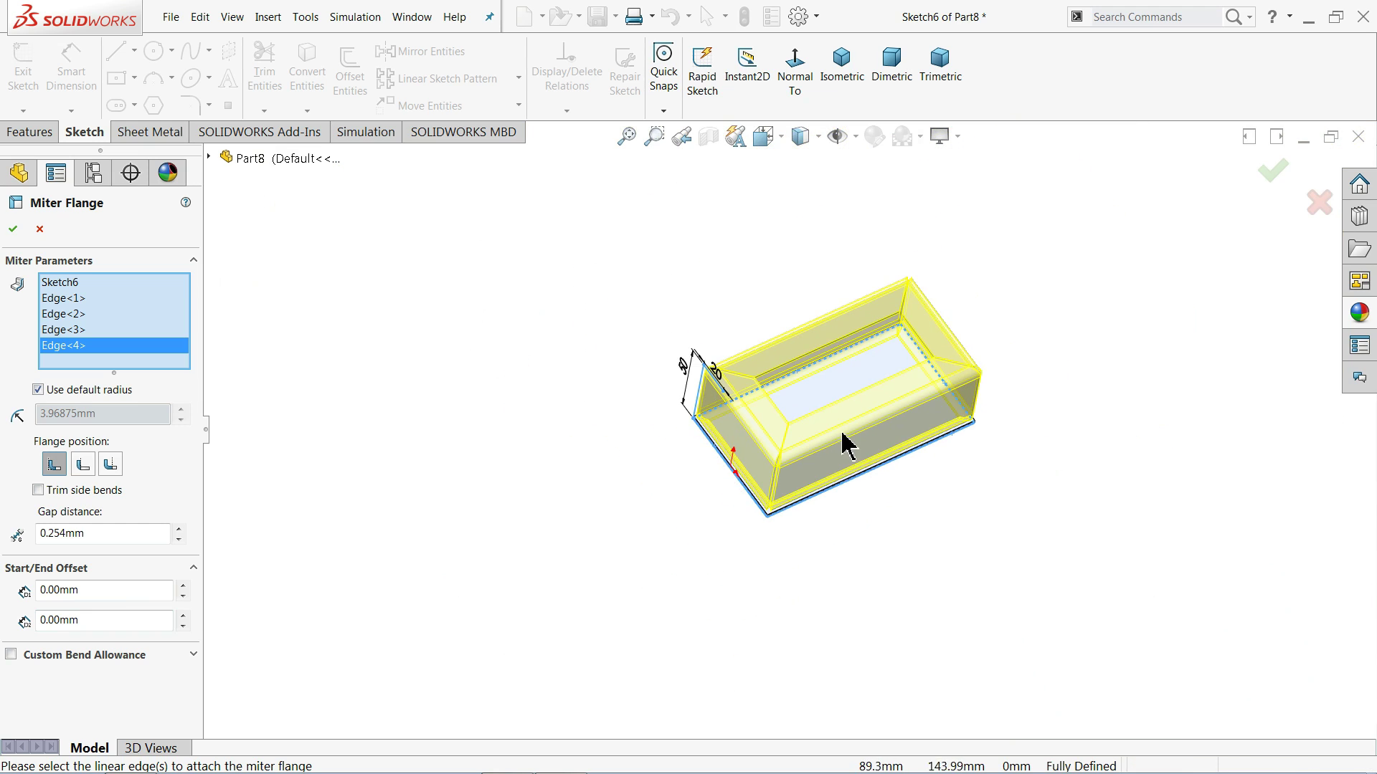
{"action": "scroll", "coordinate": [845, 439], "scroll_direction": "down", "scroll_amount": 2}
{"action": "middle_click_drag", "start_coordinate": [910, 452], "coordinate": [959, 504]}
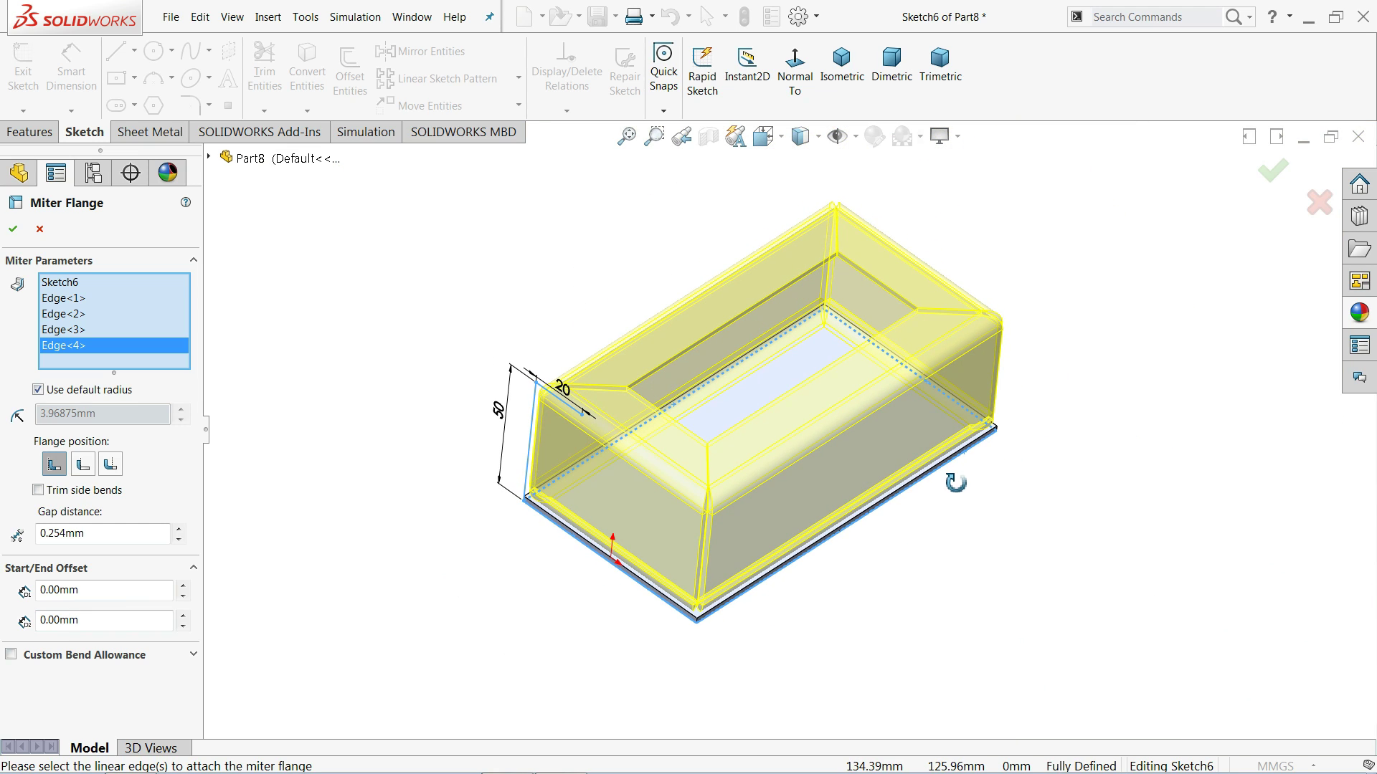
{"action": "scroll", "coordinate": [869, 430], "scroll_direction": "down", "scroll_amount": 2}
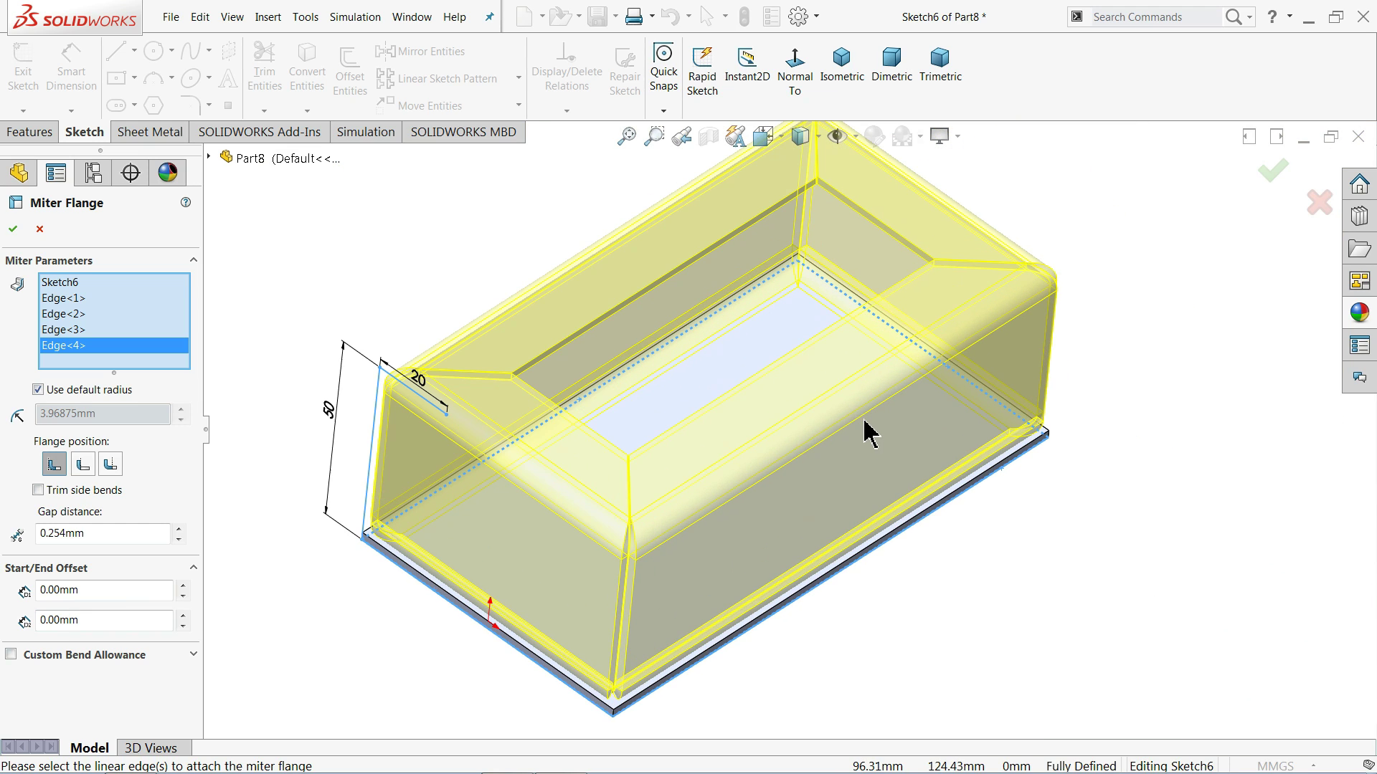
{"action": "left_click", "coordinate": [12, 229]}
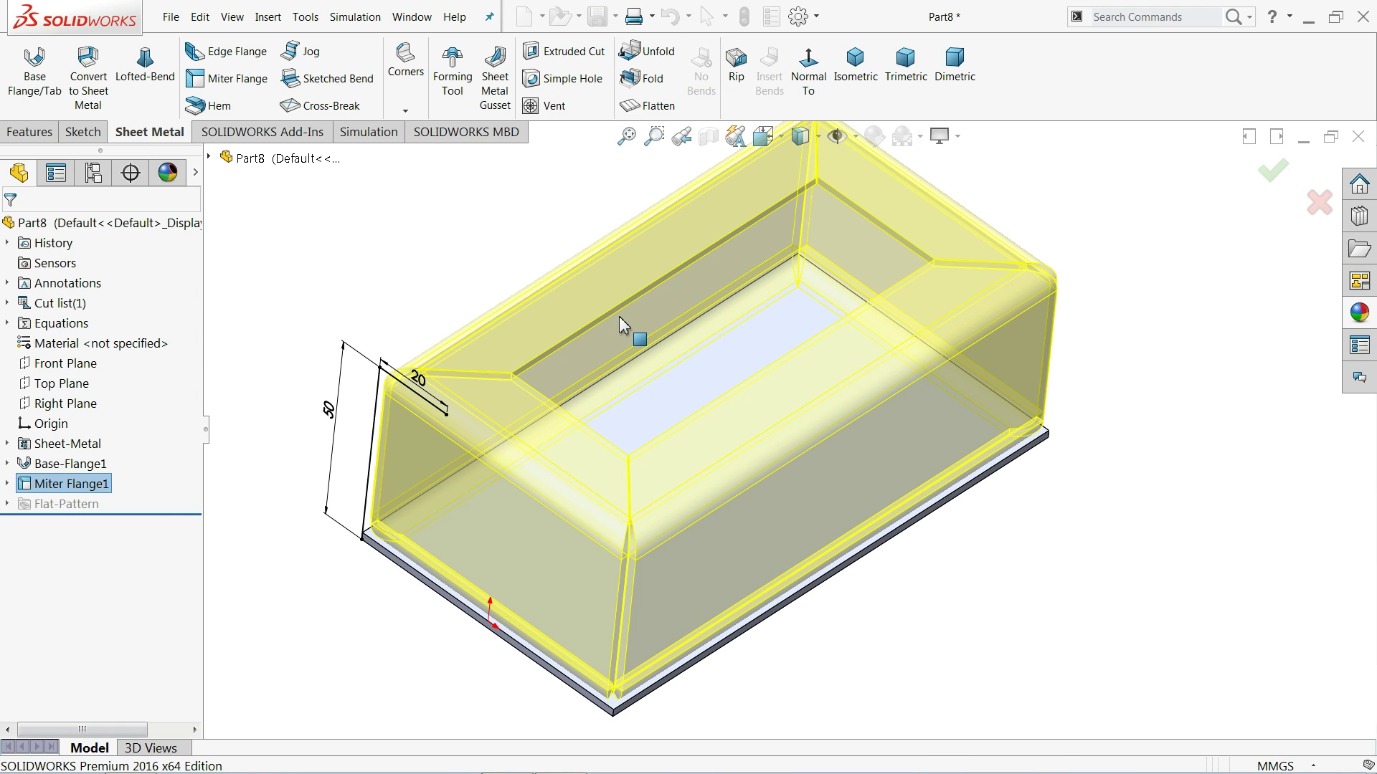
{"action": "mouse_move", "coordinate": [642, 368]}
{"action": "middle_mouse_down"}
{"action": "mouse_move", "coordinate": [571, 403]}
{"action": "mouse_move", "coordinate": [648, 501]}
{"action": "mouse_move", "coordinate": [645, 222]}
{"action": "mouse_move", "coordinate": [667, 359]}
{"action": "middle_mouse_up"}
{"action": "left_click", "coordinate": [646, 78]}
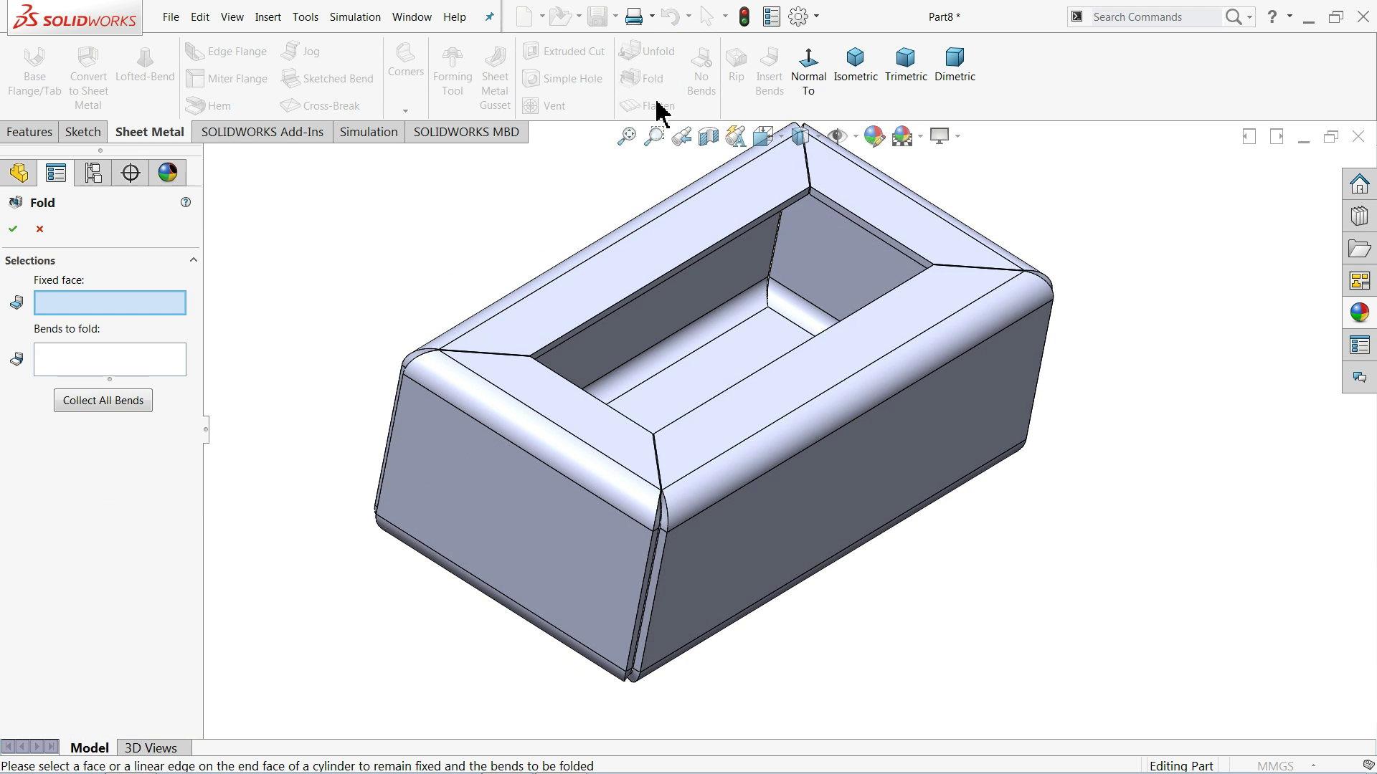
{"action": "left_click", "coordinate": [38, 229]}
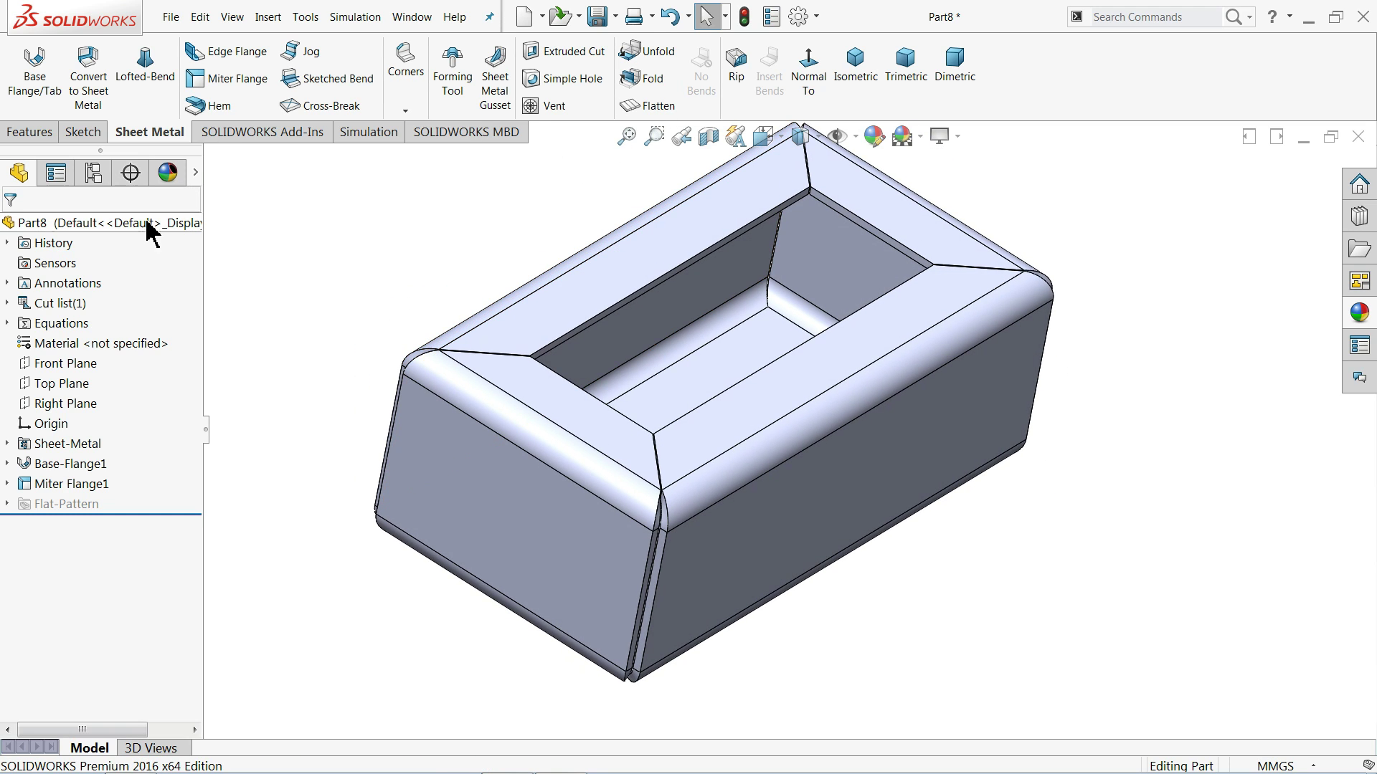
{"action": "left_click", "coordinate": [666, 106]}
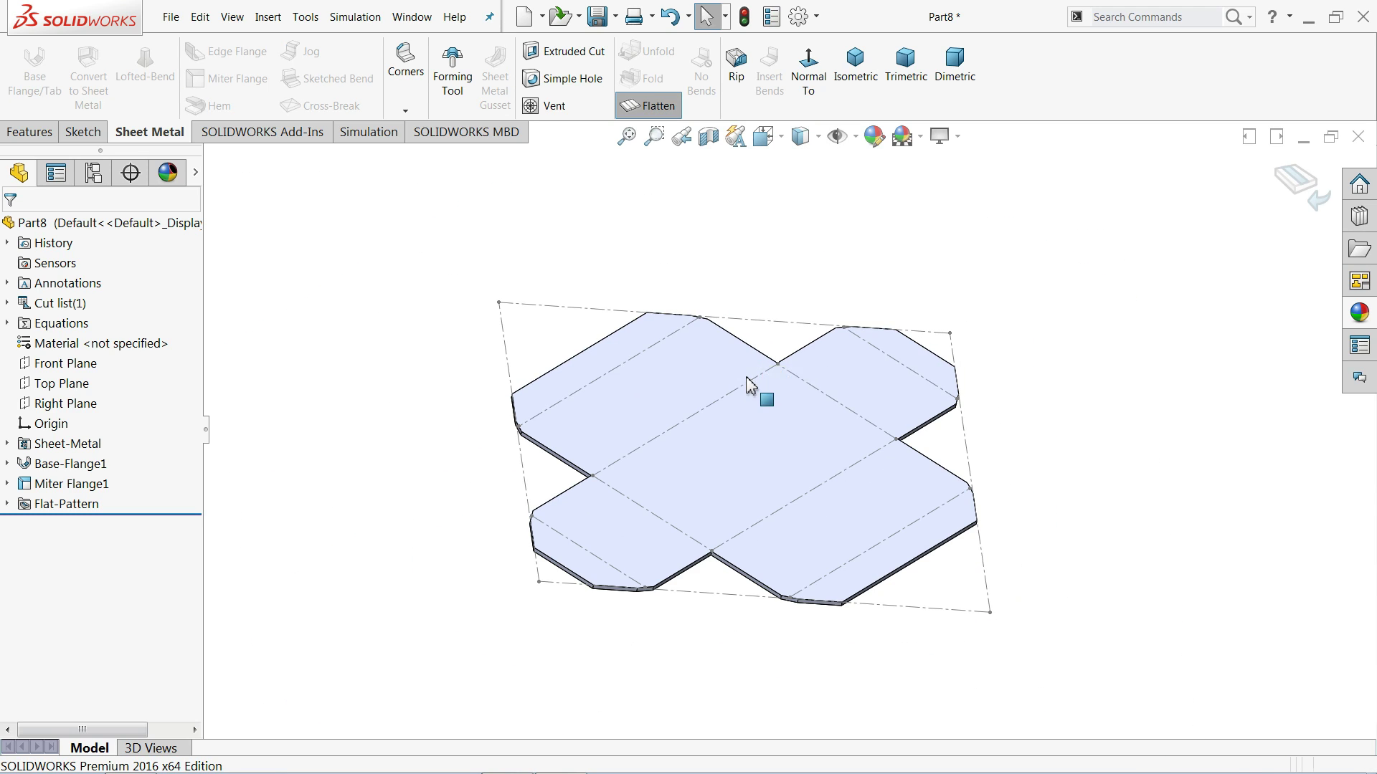
{"action": "middle_click_drag", "start_coordinate": [748, 385], "coordinate": [739, 404]}
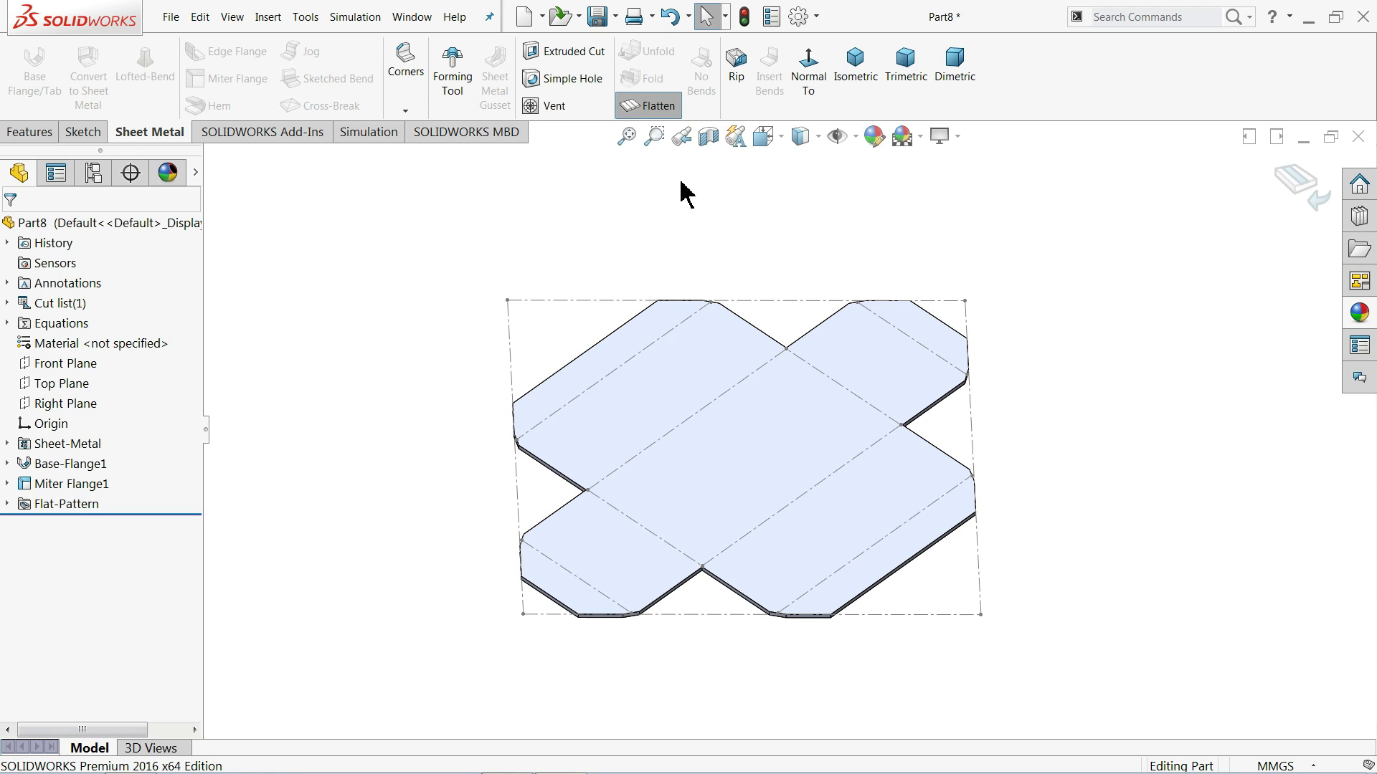
{"action": "left_click", "coordinate": [654, 106]}
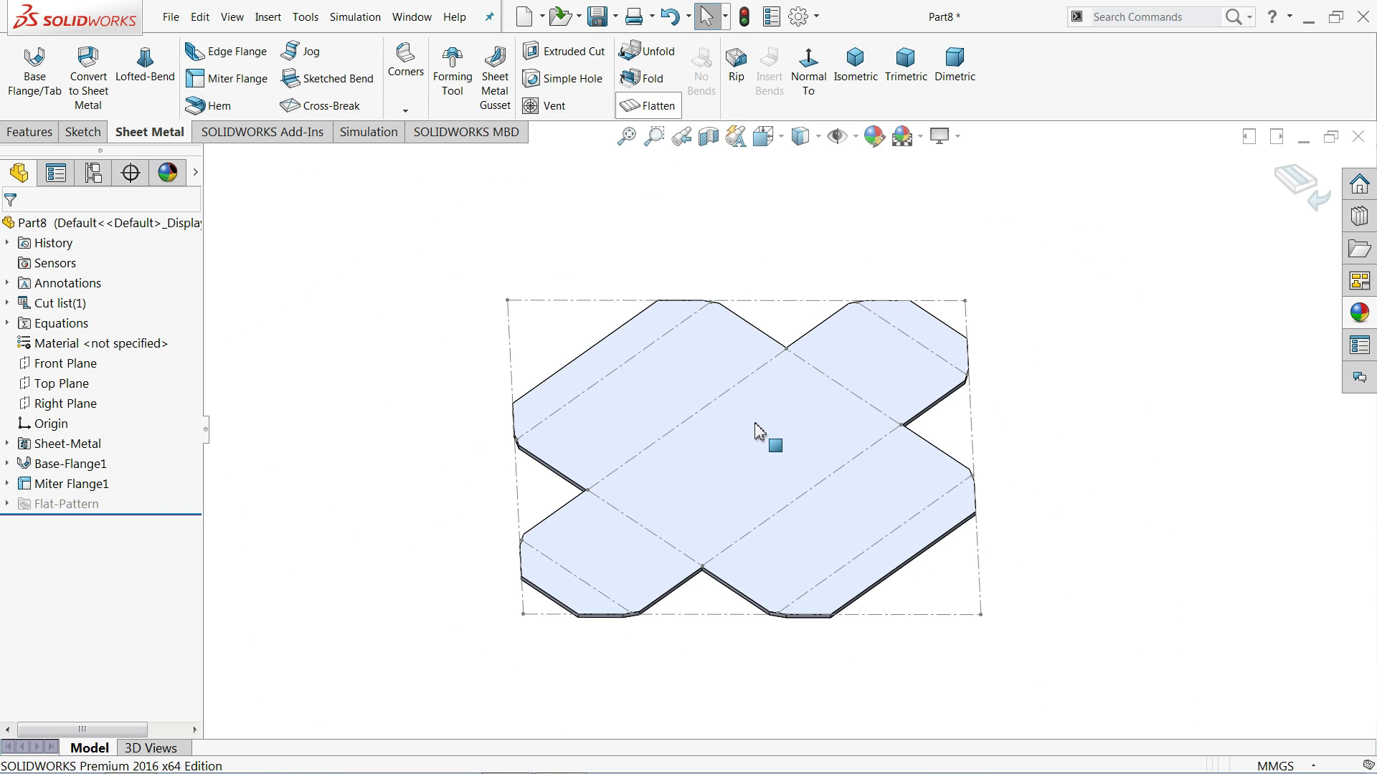
{"action": "left_click", "coordinate": [844, 93]}
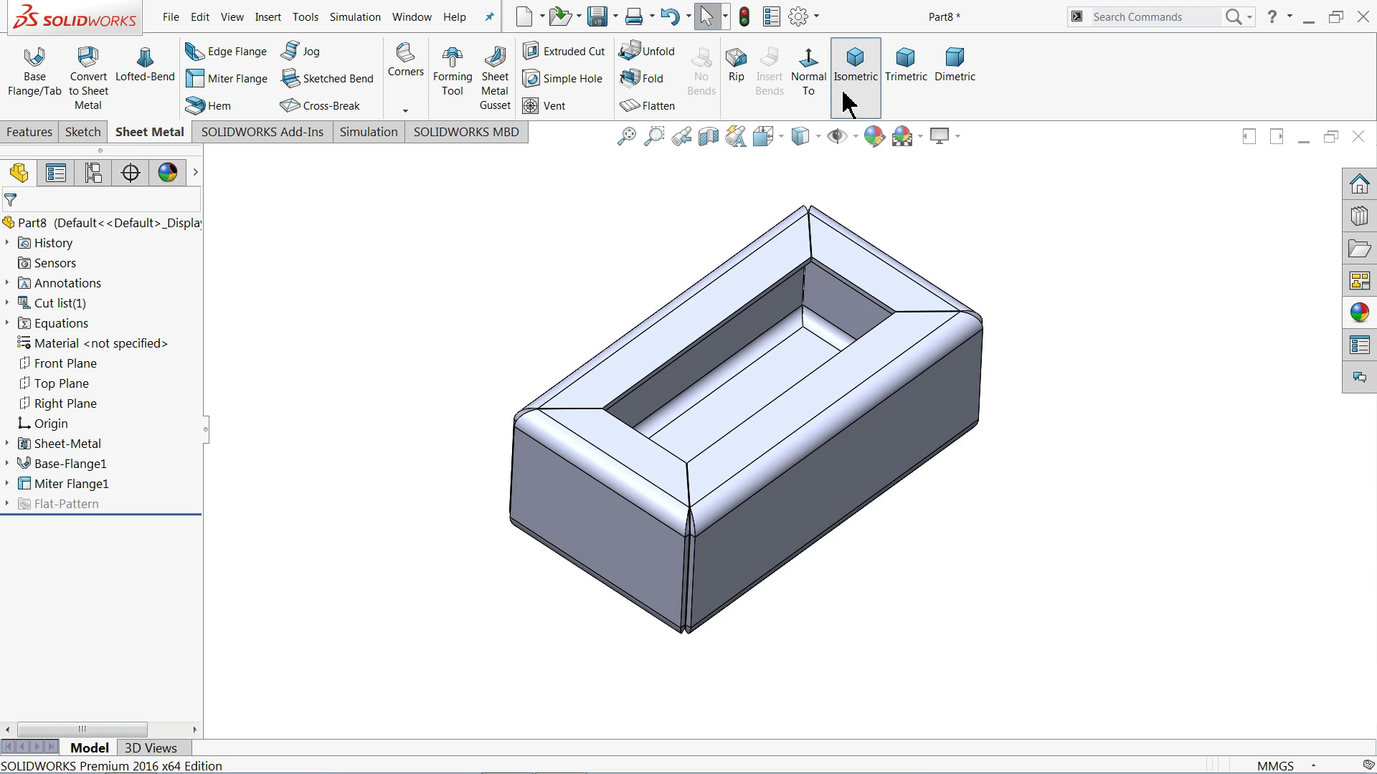
Cancel the edge flange and start a new Base Flange/Tab feature.
{"action": "scroll", "coordinate": [825, 301], "scroll_direction": "down", "scroll_amount": 2}
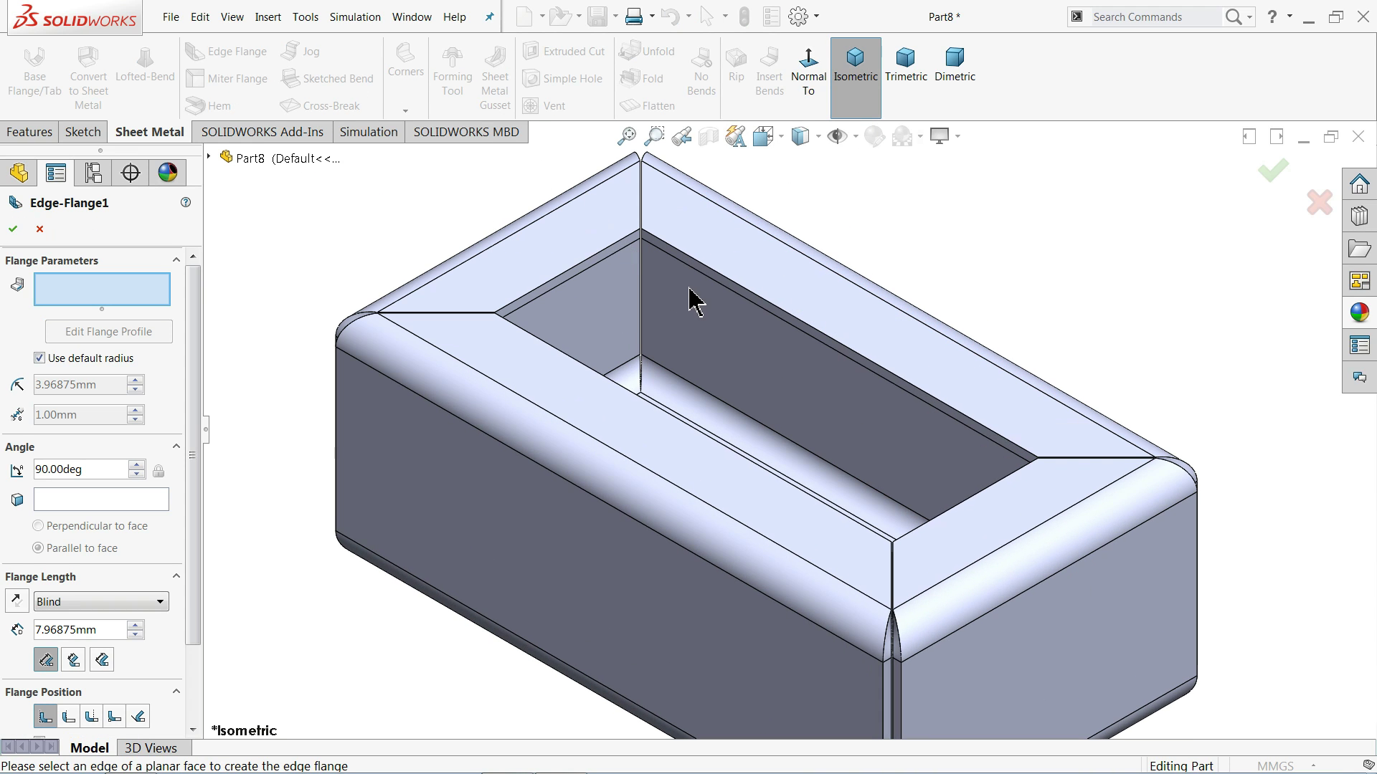
{"action": "left_click", "coordinate": [39, 229]}
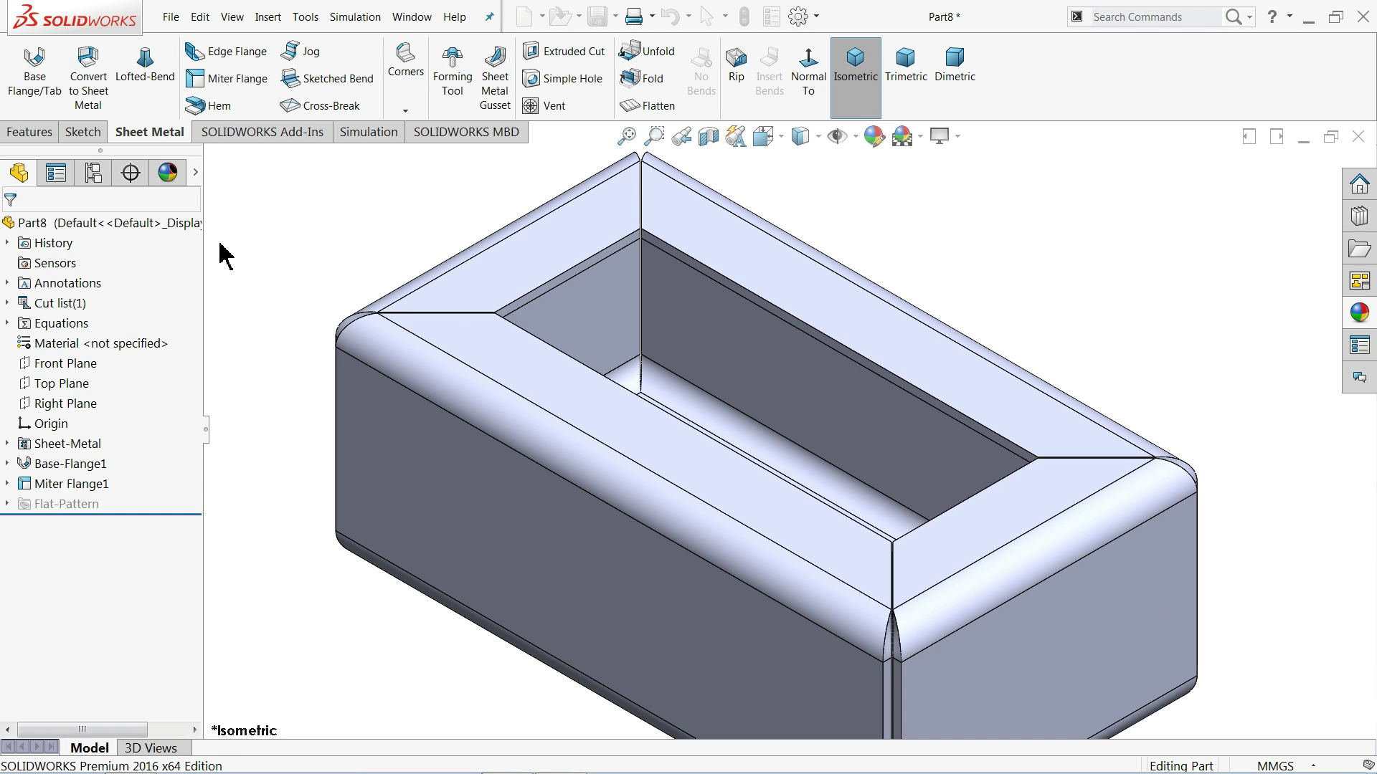
{"action": "left_click", "coordinate": [34, 79]}
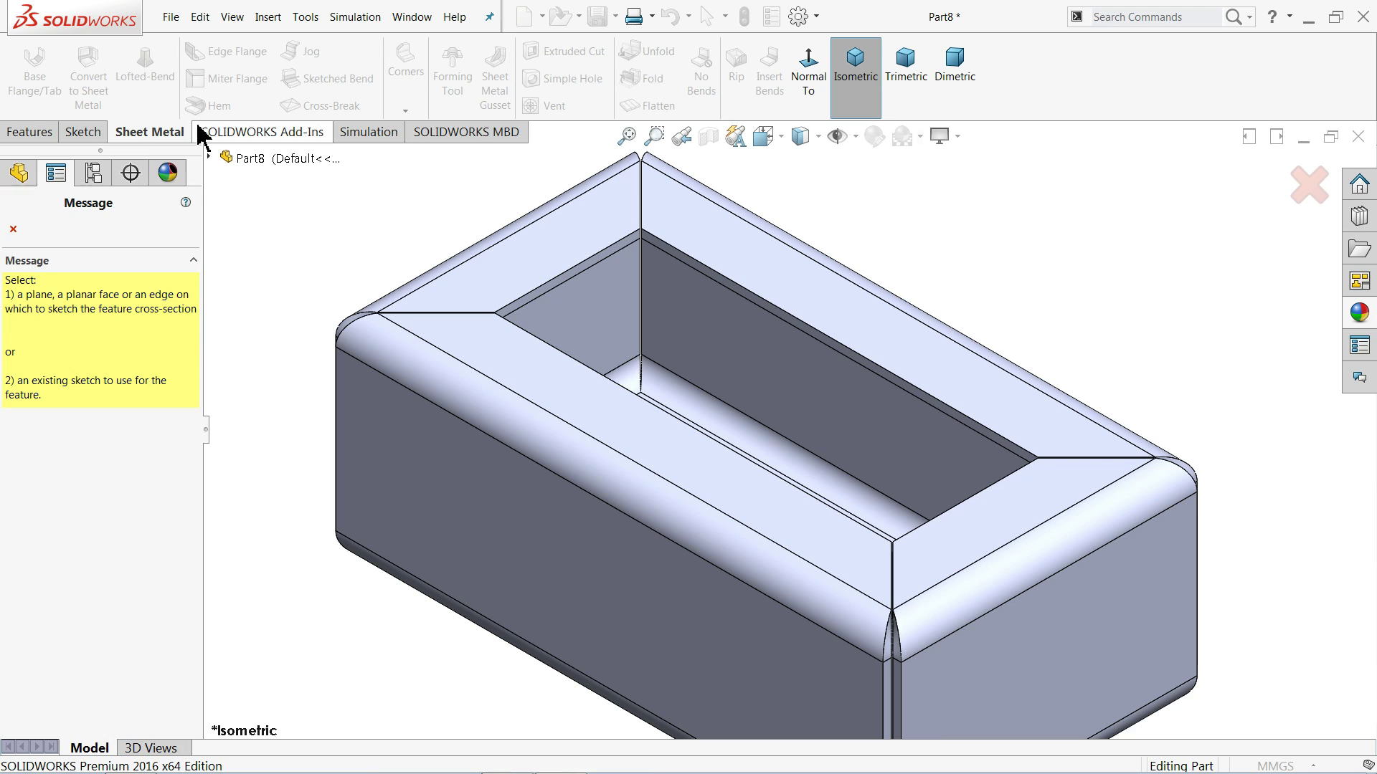
Sketch a corner rectangle across the inner wall face, viewed normal to it.
{"action": "left_click", "coordinate": [739, 274]}
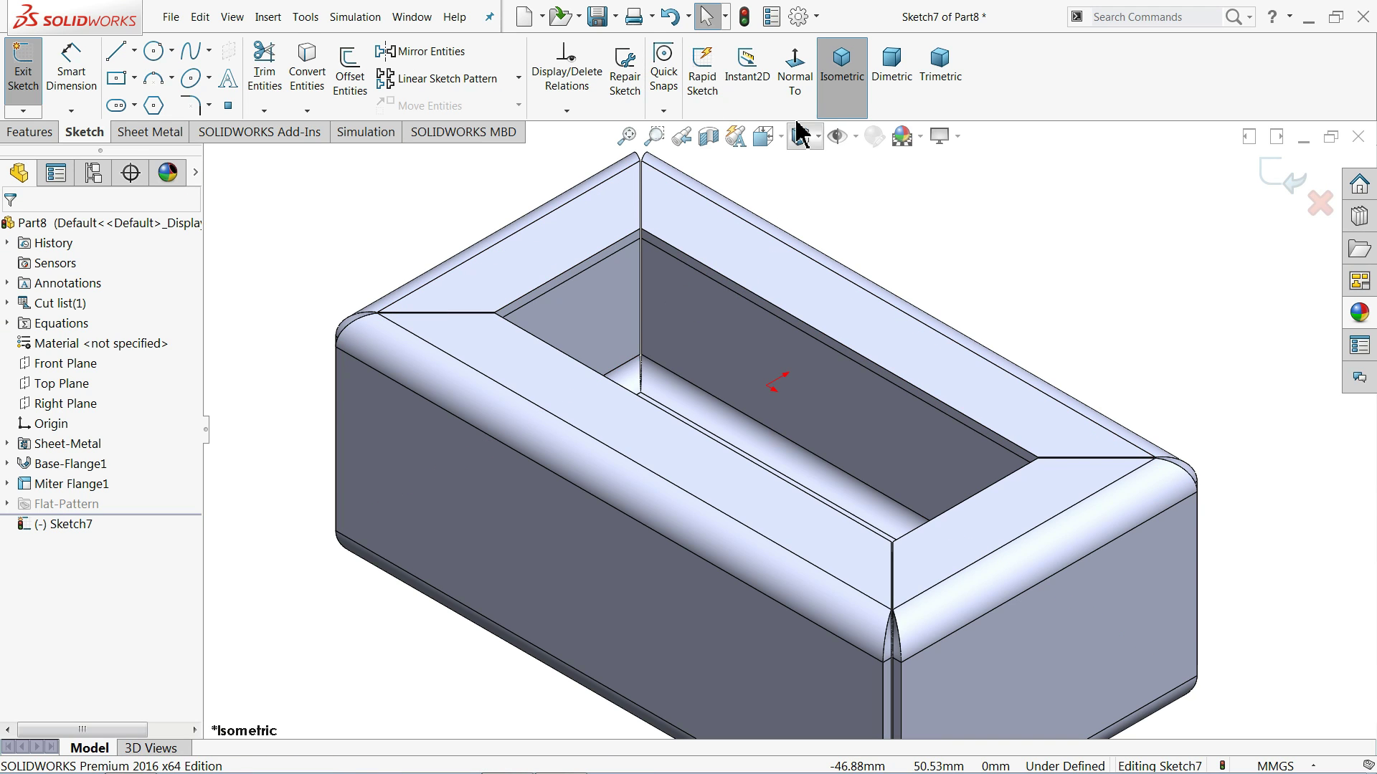
{"action": "left_click", "coordinate": [796, 90]}
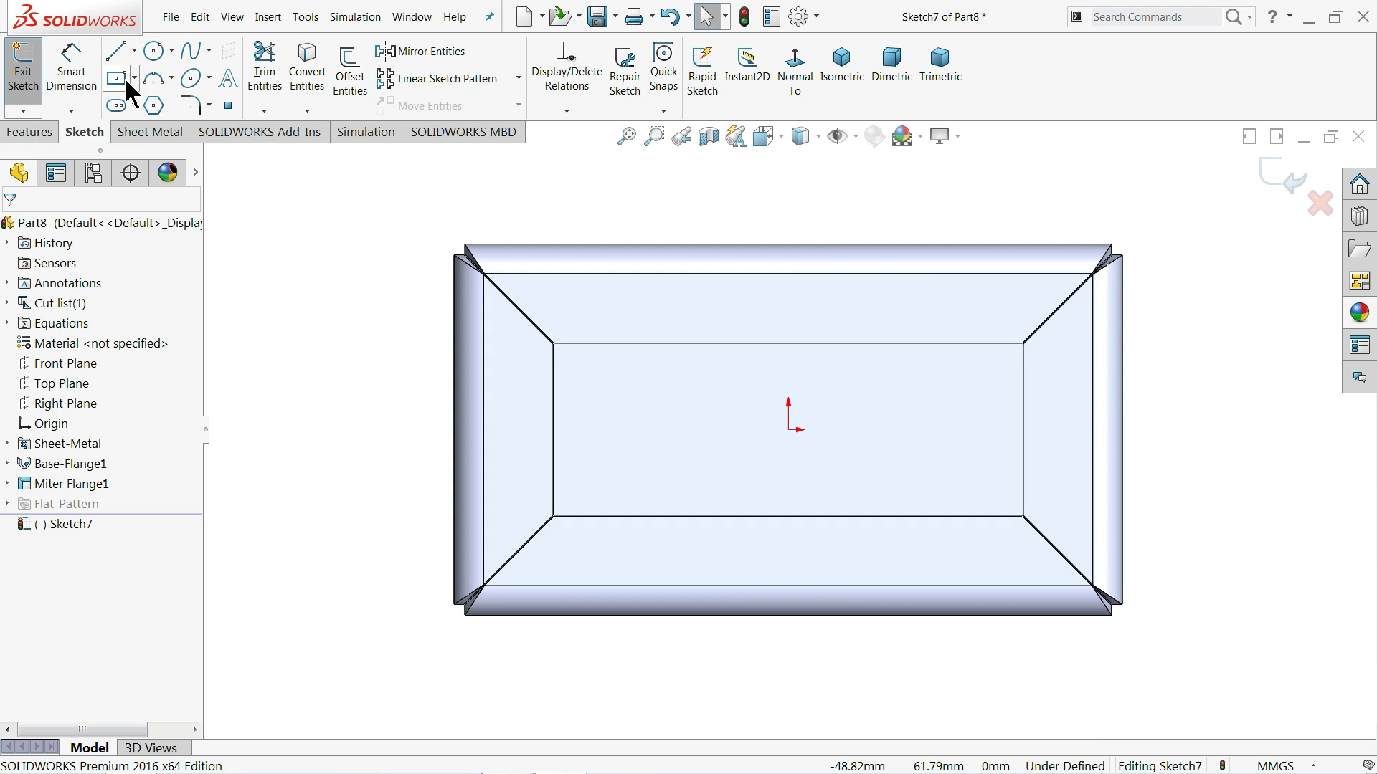
{"action": "left_click", "coordinate": [131, 79]}
{"action": "left_click", "coordinate": [138, 106]}
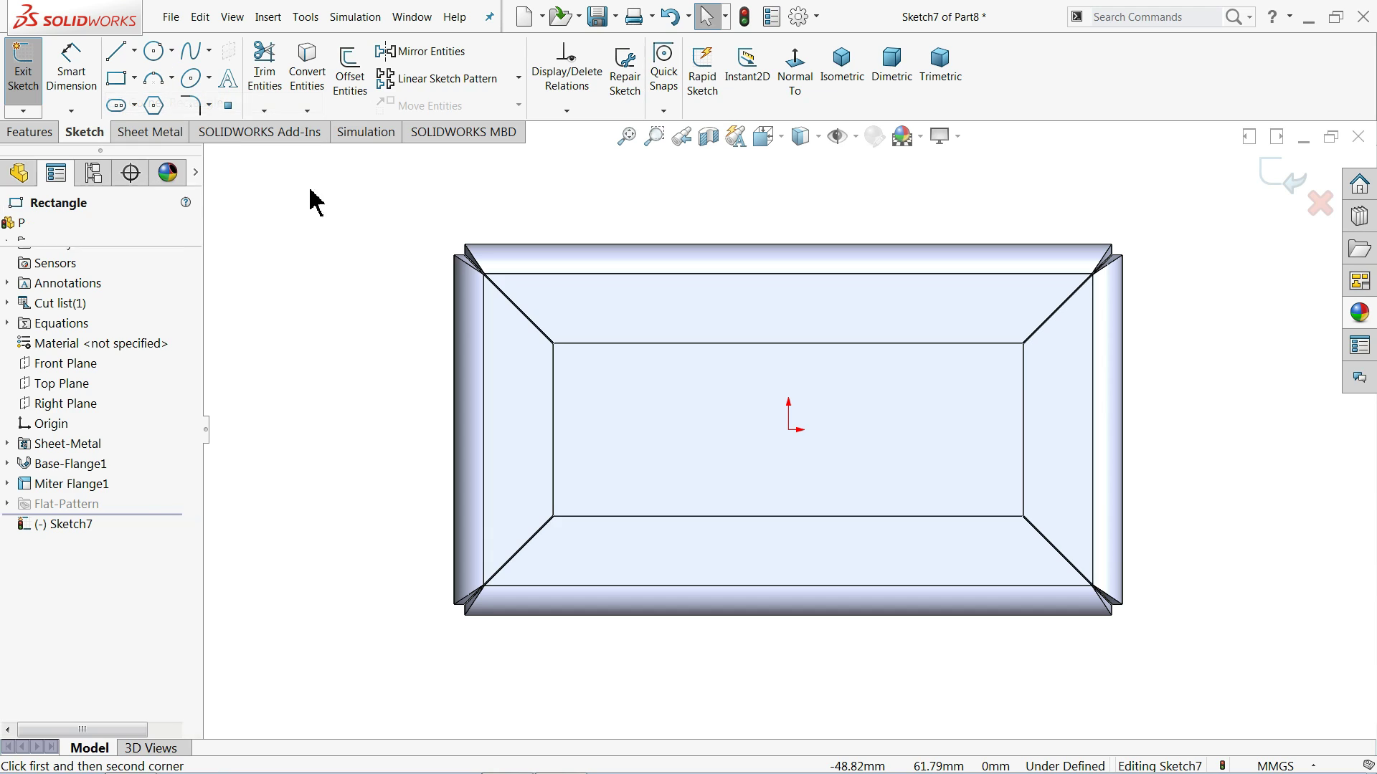
{"action": "scroll", "coordinate": [700, 400], "scroll_direction": "down", "scroll_amount": 6}
{"action": "scroll", "coordinate": [502, 366], "scroll_direction": "up", "scroll_amount": 3}
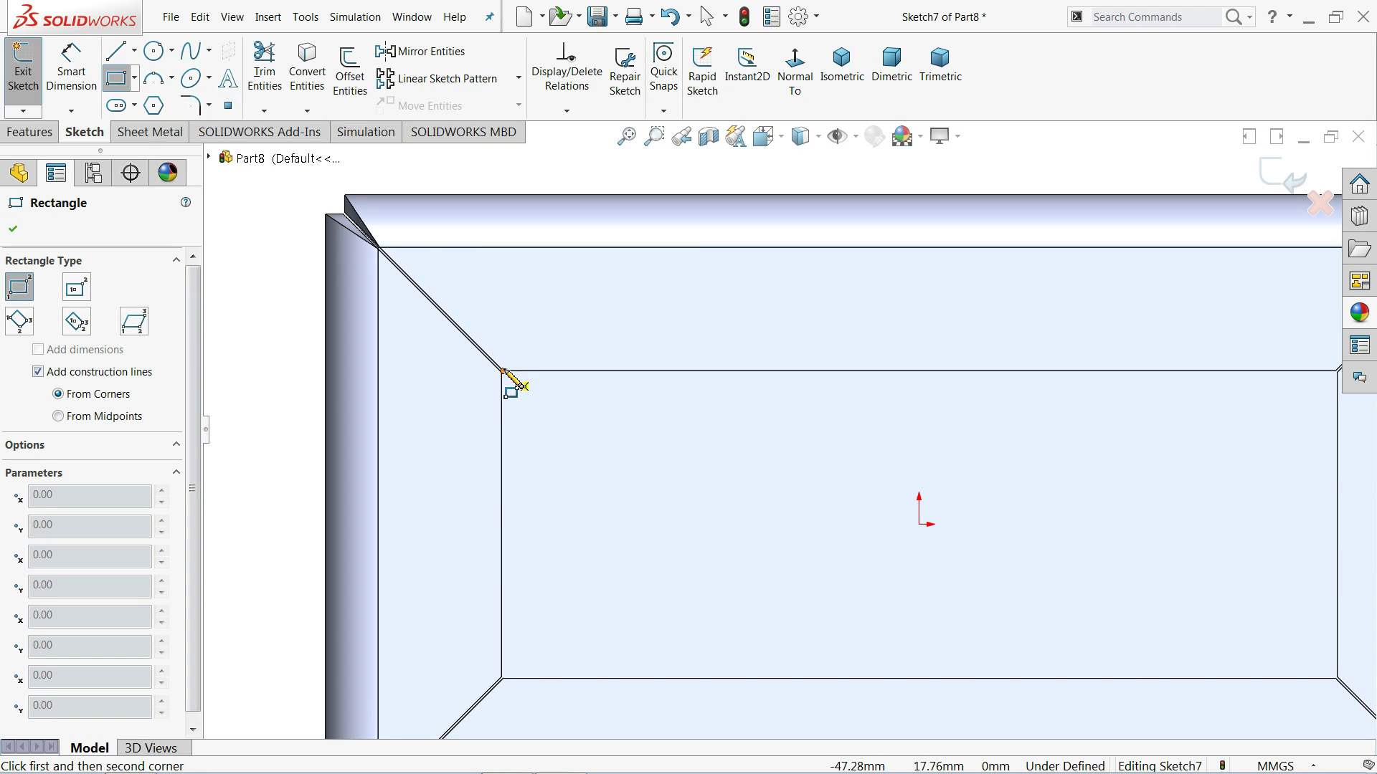
{"action": "scroll", "coordinate": [503, 371], "scroll_direction": "down", "scroll_amount": 2}
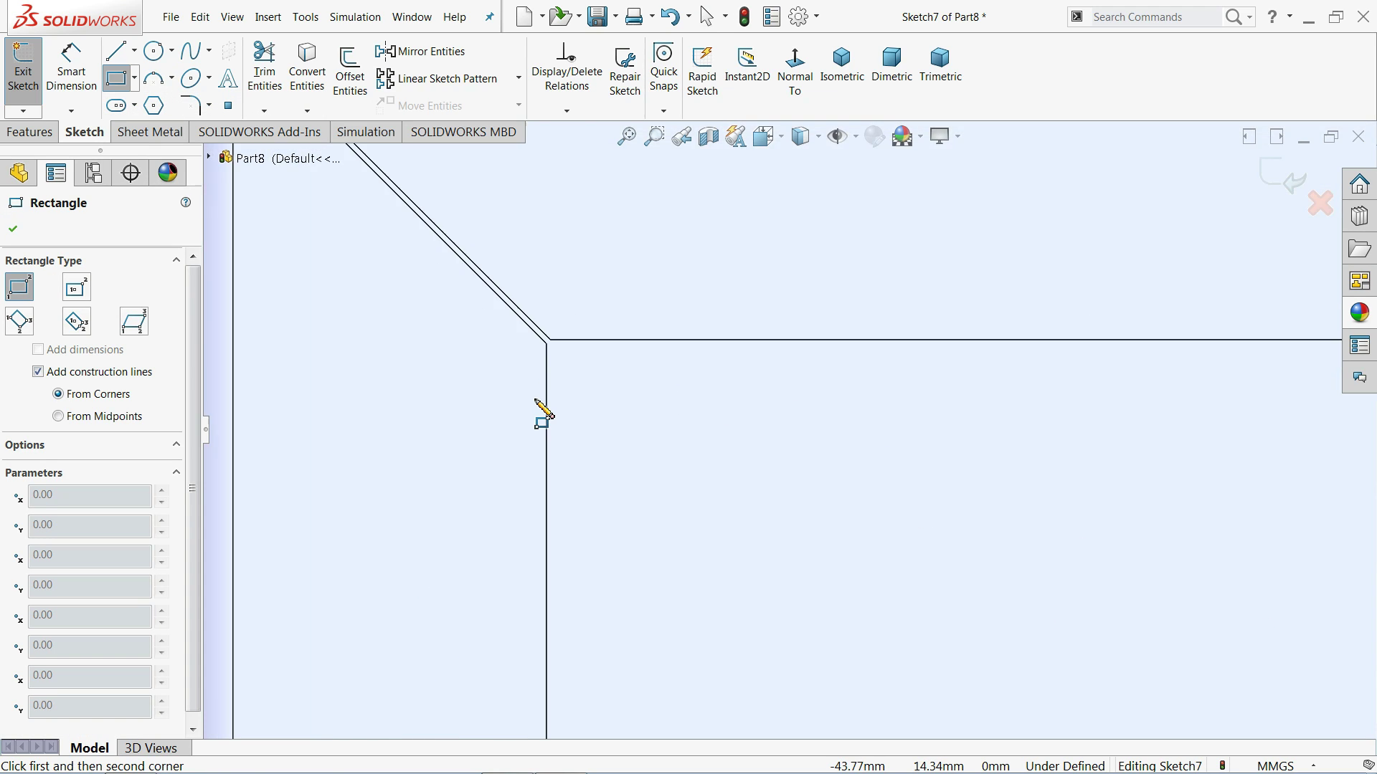
{"action": "left_click", "coordinate": [548, 341]}
{"action": "scroll", "coordinate": [1057, 492], "scroll_direction": "up", "scroll_amount": 4}
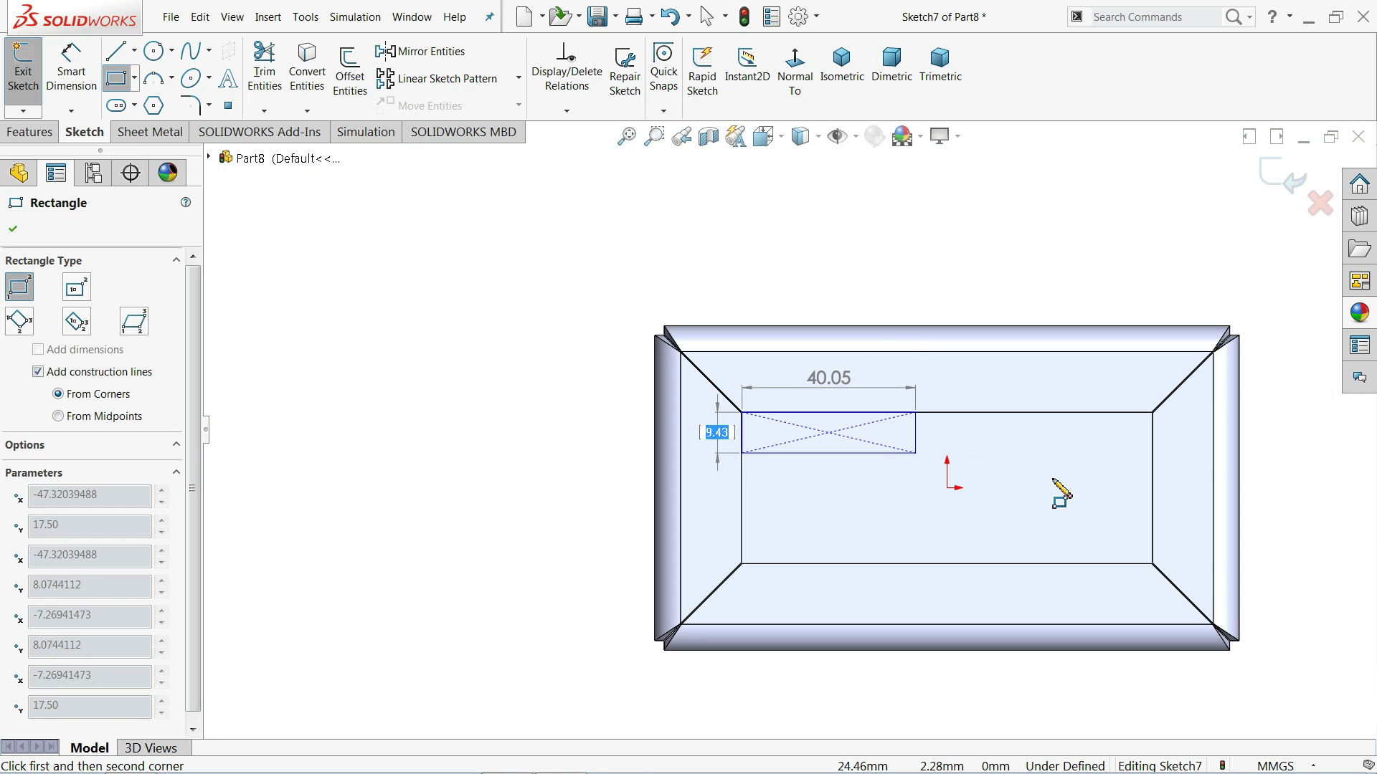
{"action": "left_click", "coordinate": [1142, 473]}
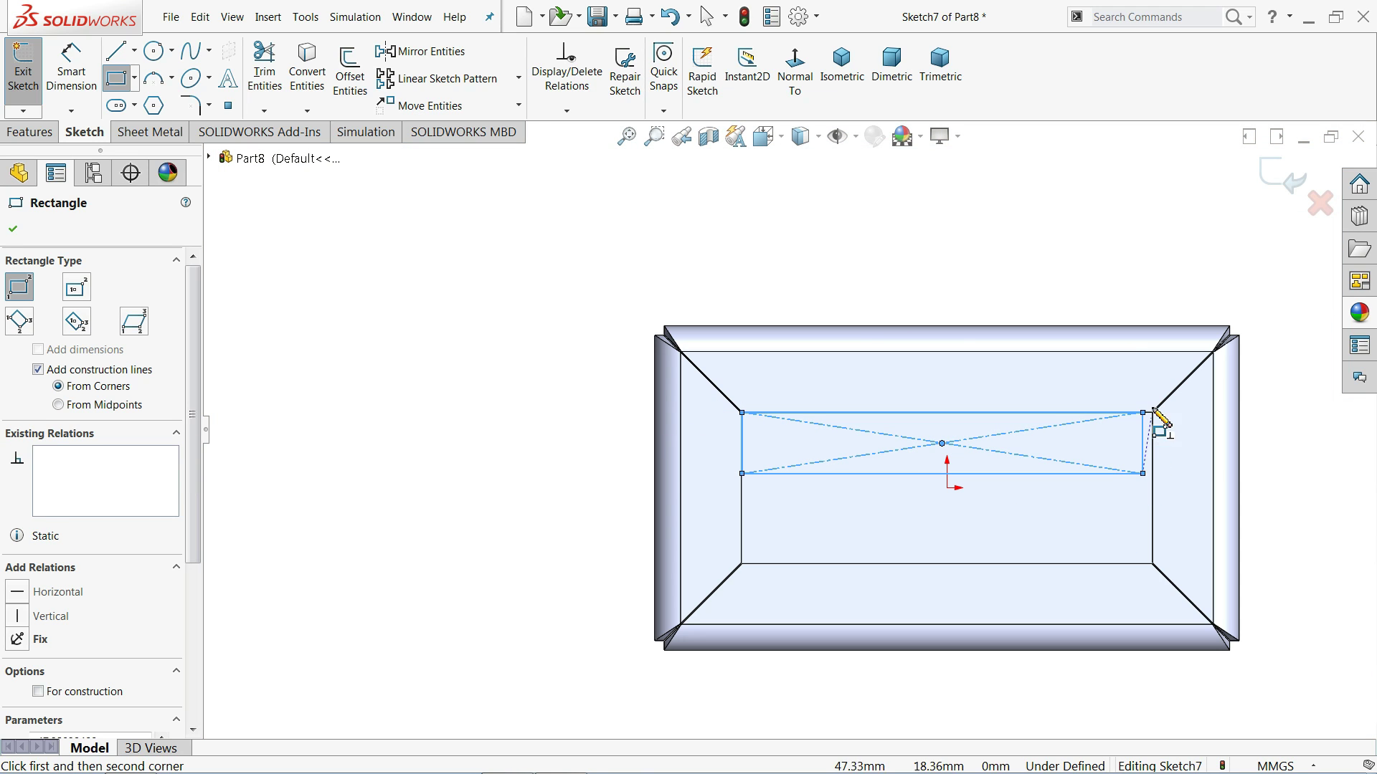
{"action": "right_click", "coordinate": [1108, 215]}
{"action": "left_click", "coordinate": [1091, 178]}
Drag the rectangle's top-right corner onto the miter flange's inner corner.
{"action": "scroll", "coordinate": [1156, 414], "scroll_direction": "down", "scroll_amount": 3}
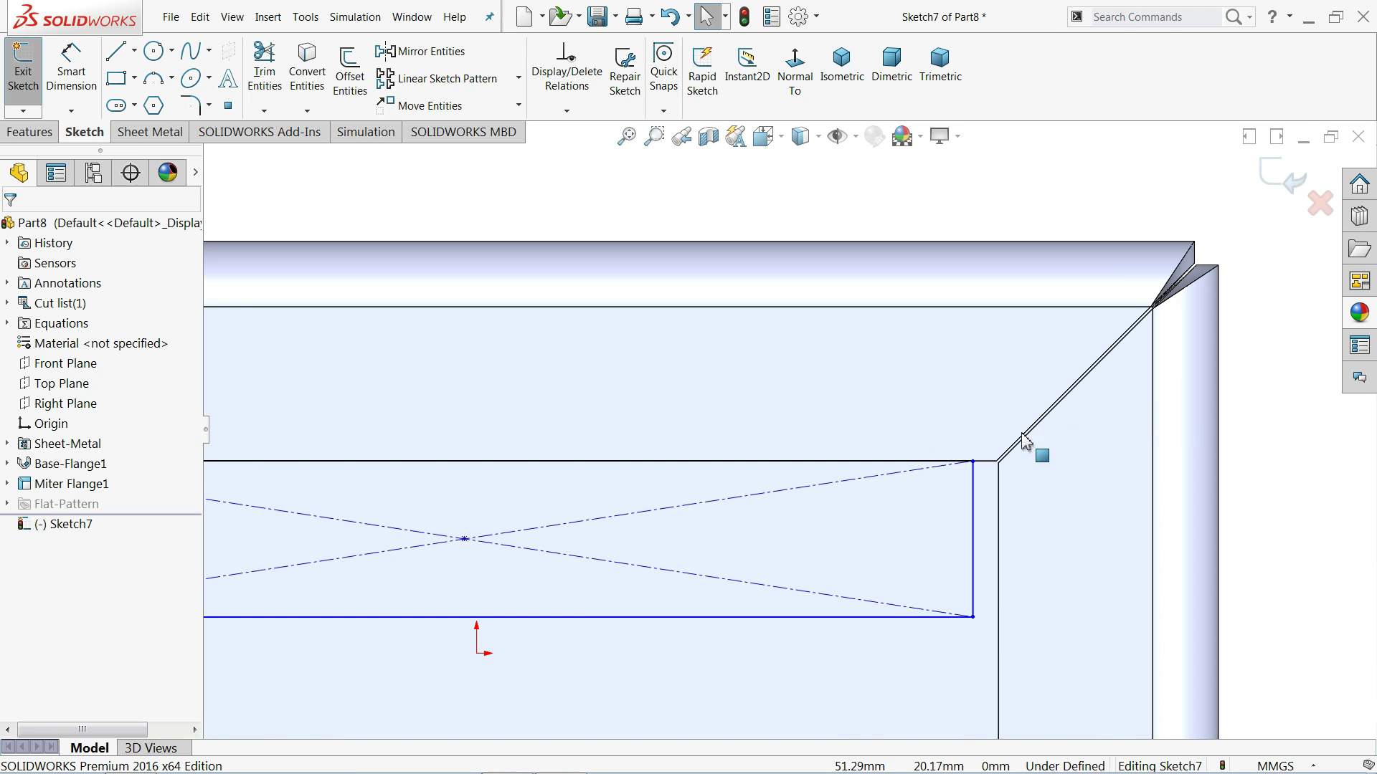
{"action": "scroll", "coordinate": [1023, 439], "scroll_direction": "down", "scroll_amount": 5}
{"action": "left_click", "coordinate": [821, 490]}
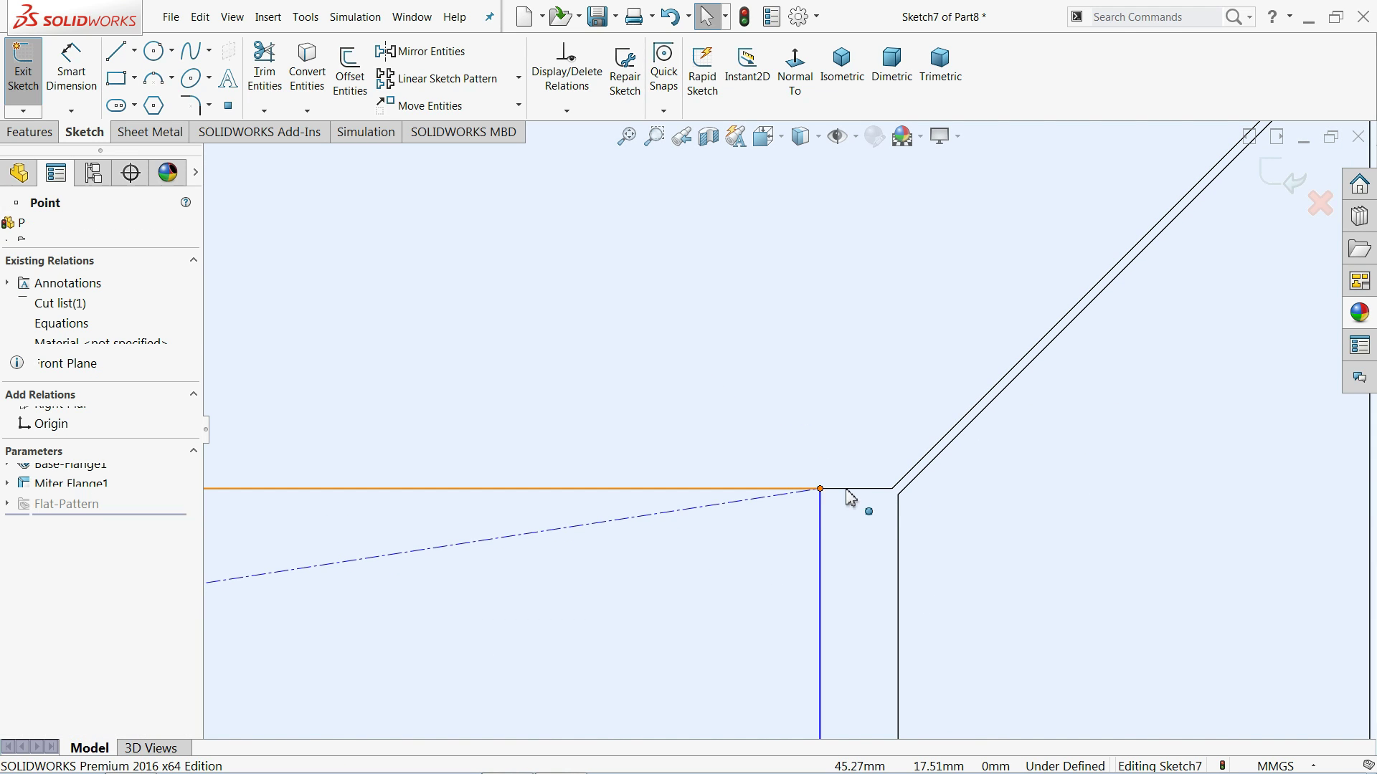
{"action": "left_click_drag", "start_coordinate": [821, 489], "coordinate": [892, 495]}
{"action": "scroll", "coordinate": [869, 507], "scroll_direction": "up", "scroll_amount": 6}
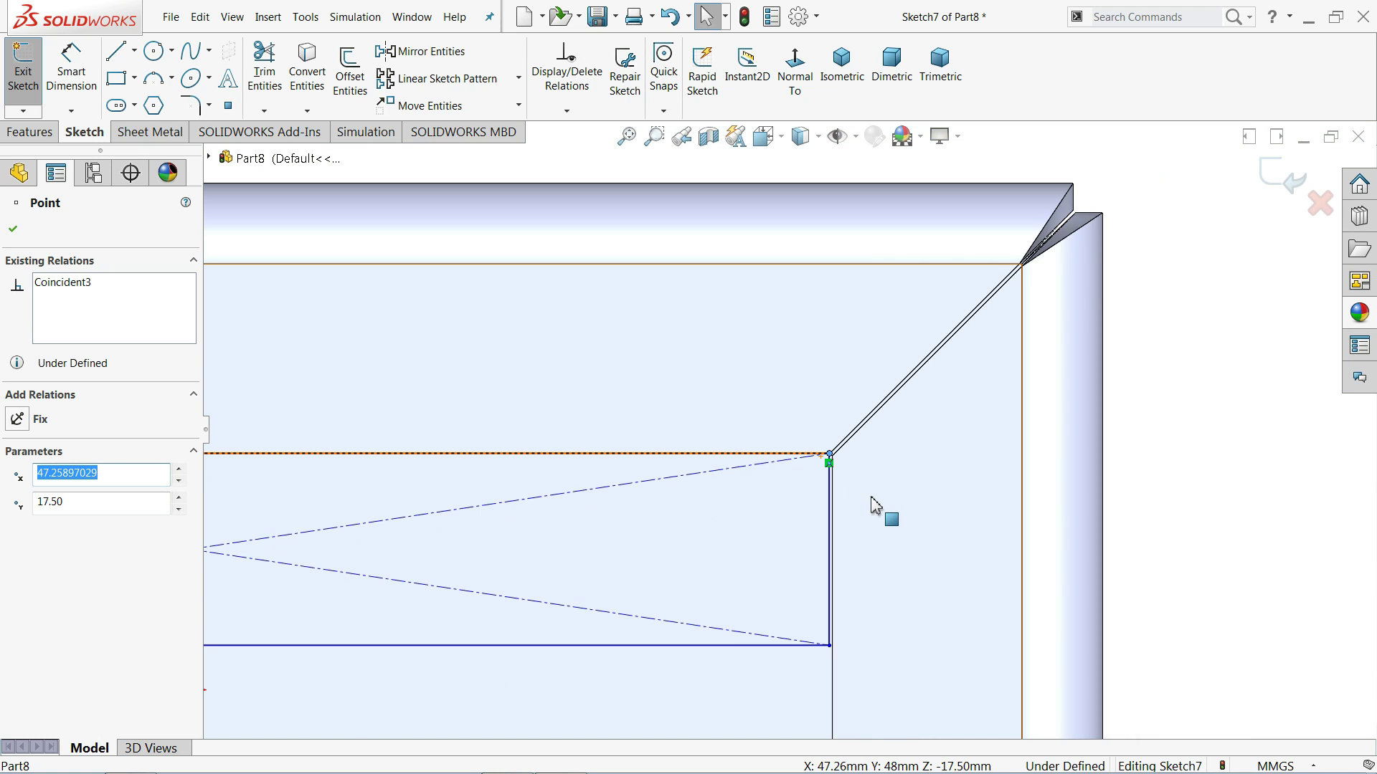
{"action": "left_click", "coordinate": [1045, 402]}
Dimension the rectangle's right edge to 16 mm.
{"action": "scroll", "coordinate": [817, 492], "scroll_direction": "down", "scroll_amount": 2}
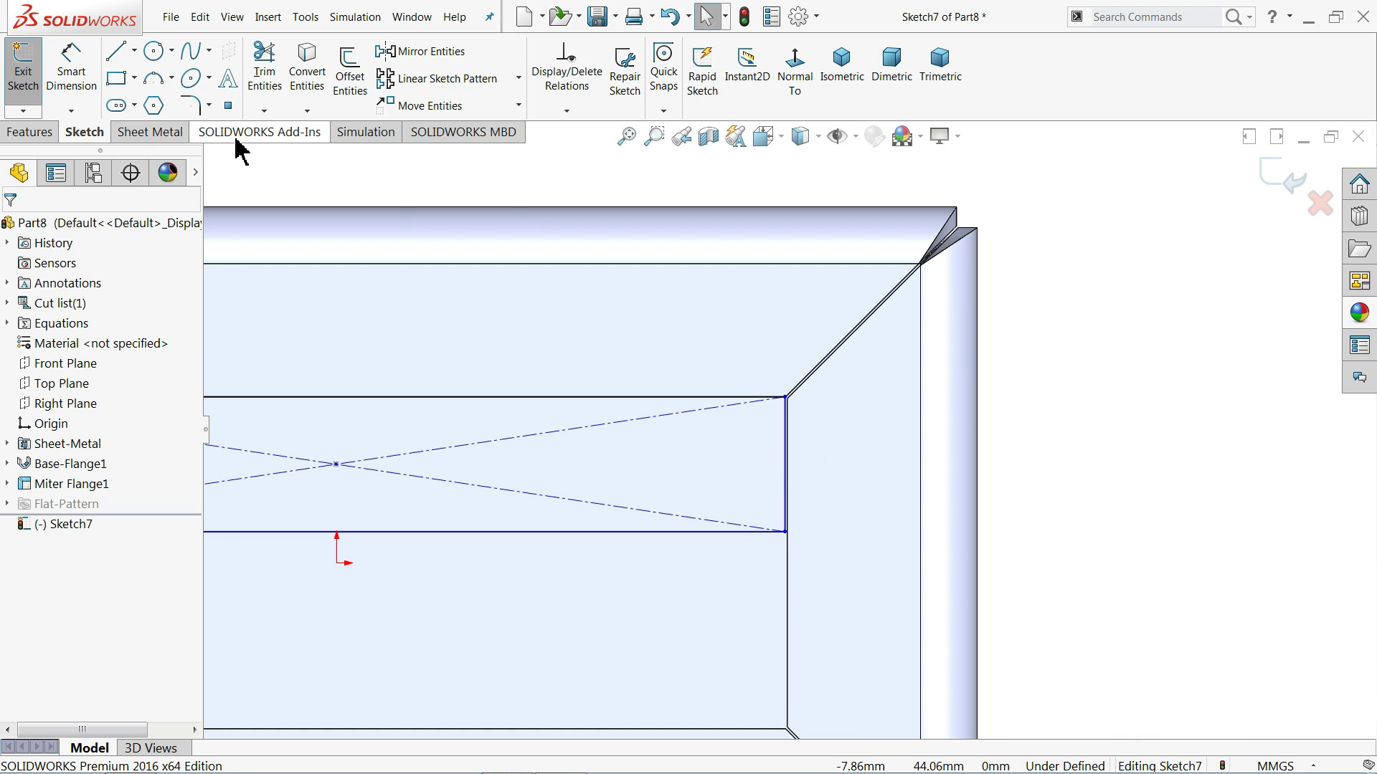
{"action": "left_click", "coordinate": [71, 68]}
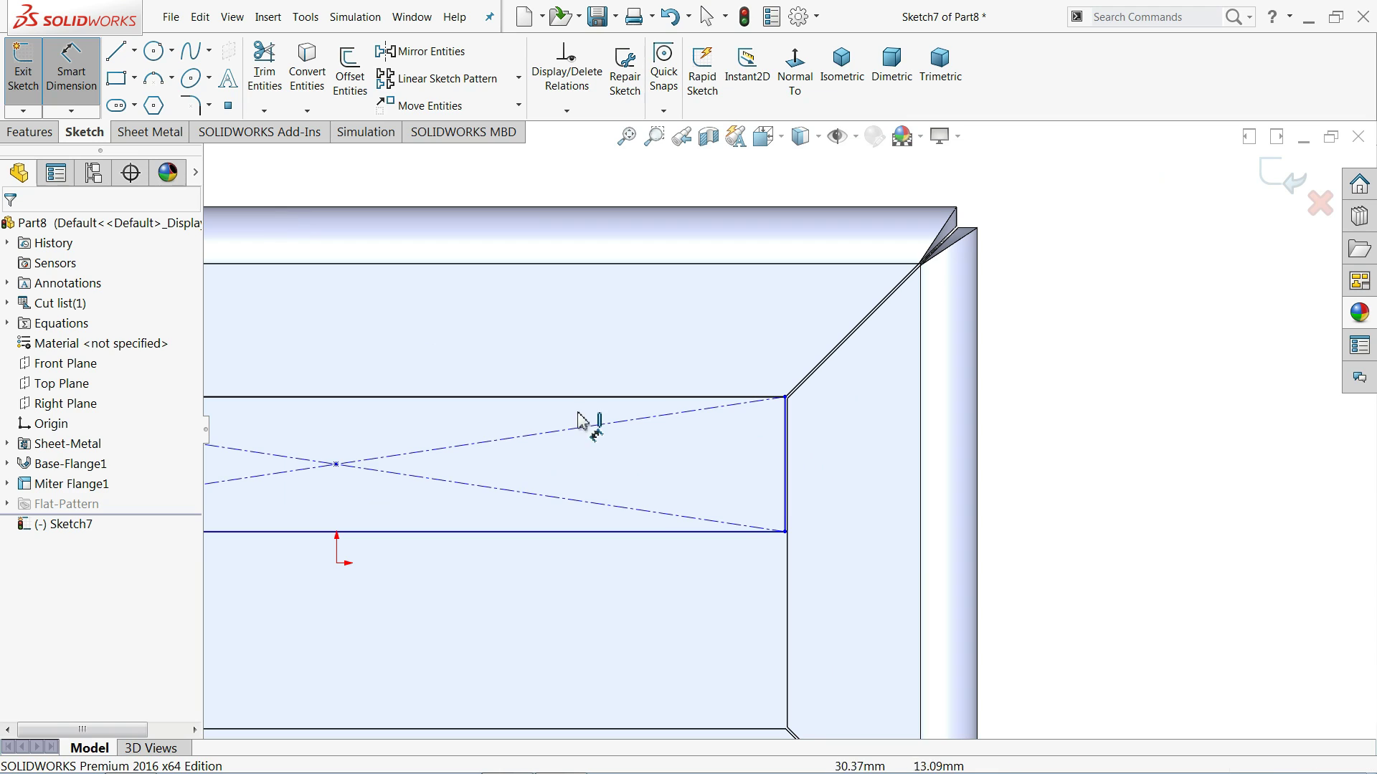
{"action": "left_click", "coordinate": [791, 483]}
{"action": "left_click", "coordinate": [1004, 474]}
{"action": "type", "text": "16"}
{"action": "left_click", "coordinate": [892, 467]}
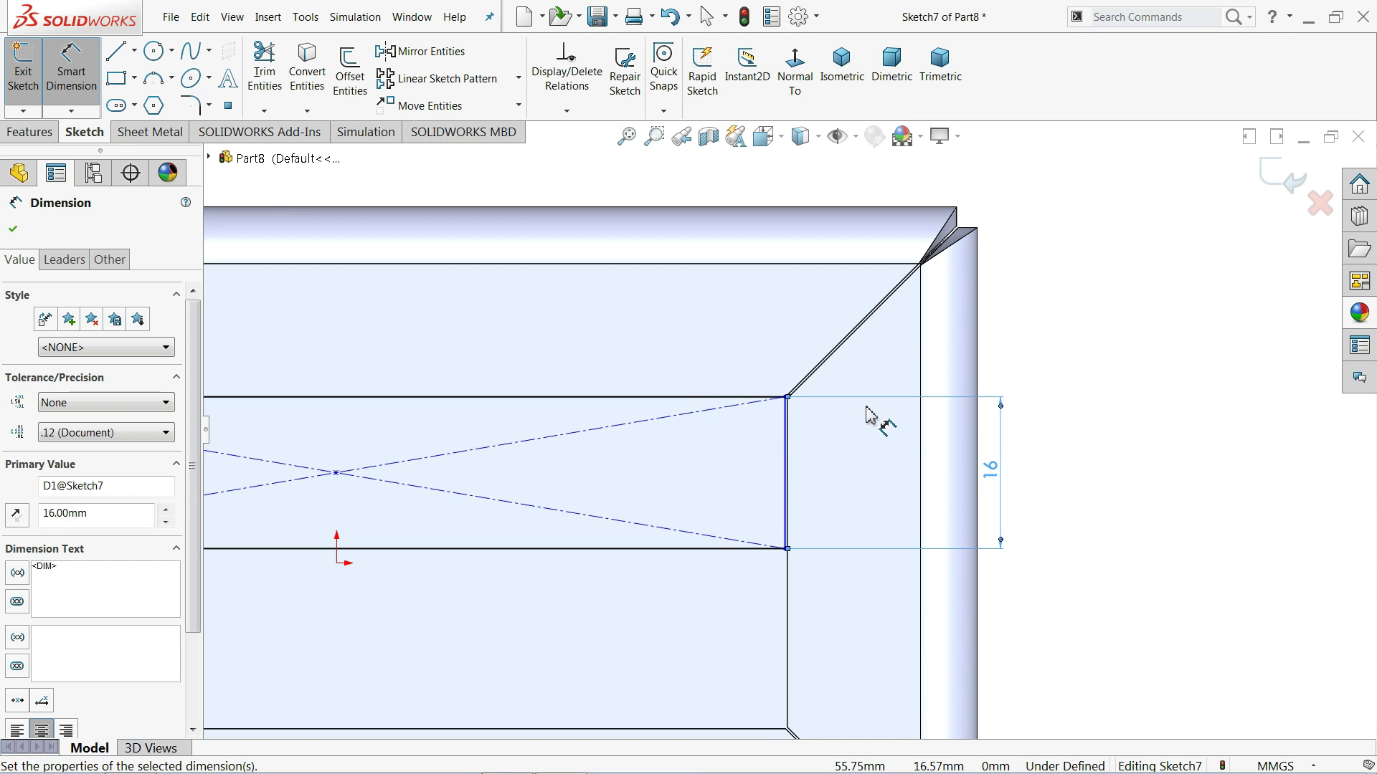
{"action": "scroll", "coordinate": [907, 448], "scroll_direction": "up", "scroll_amount": 5}
{"action": "left_click", "coordinate": [942, 273]}
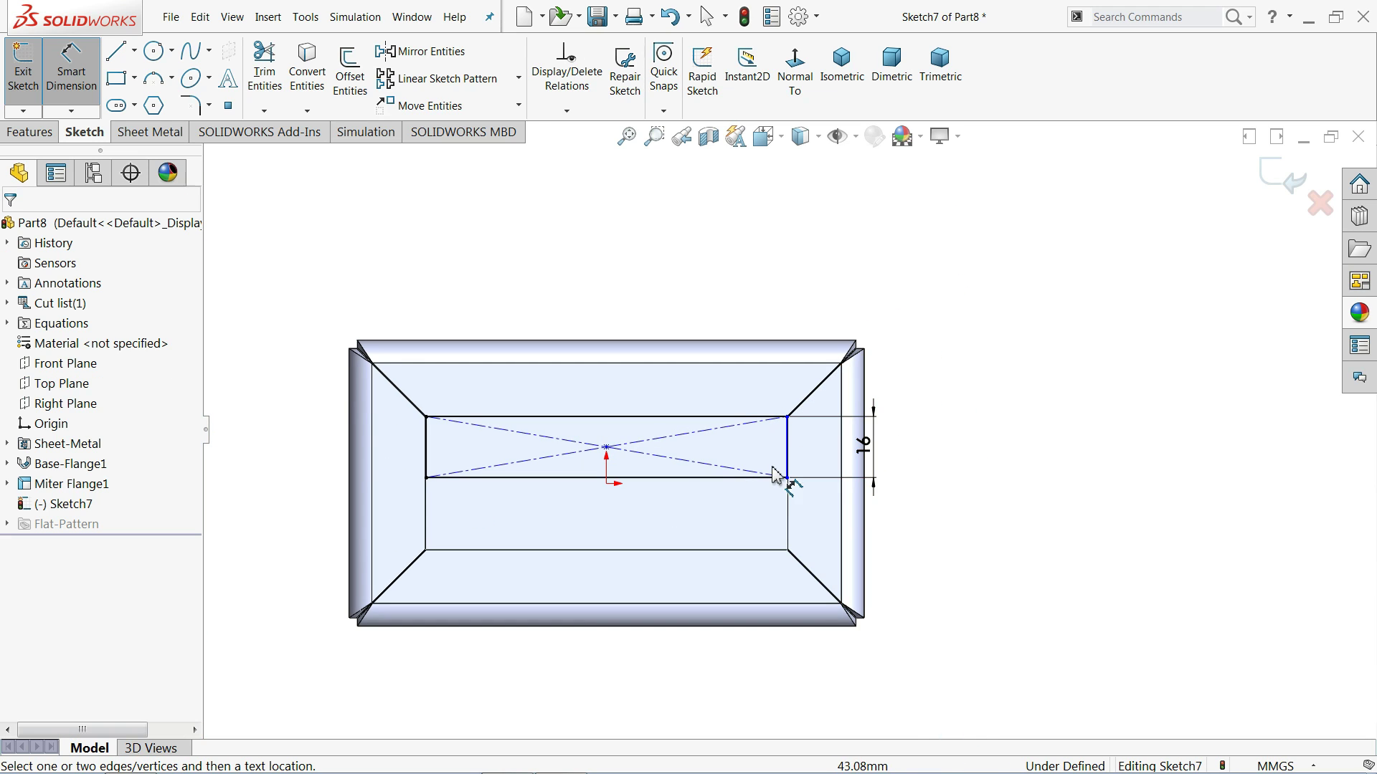
Snap the top-right vertex onto the flange corner to fully define Sketch7.
{"action": "scroll", "coordinate": [793, 430], "scroll_direction": "down", "scroll_amount": 10}
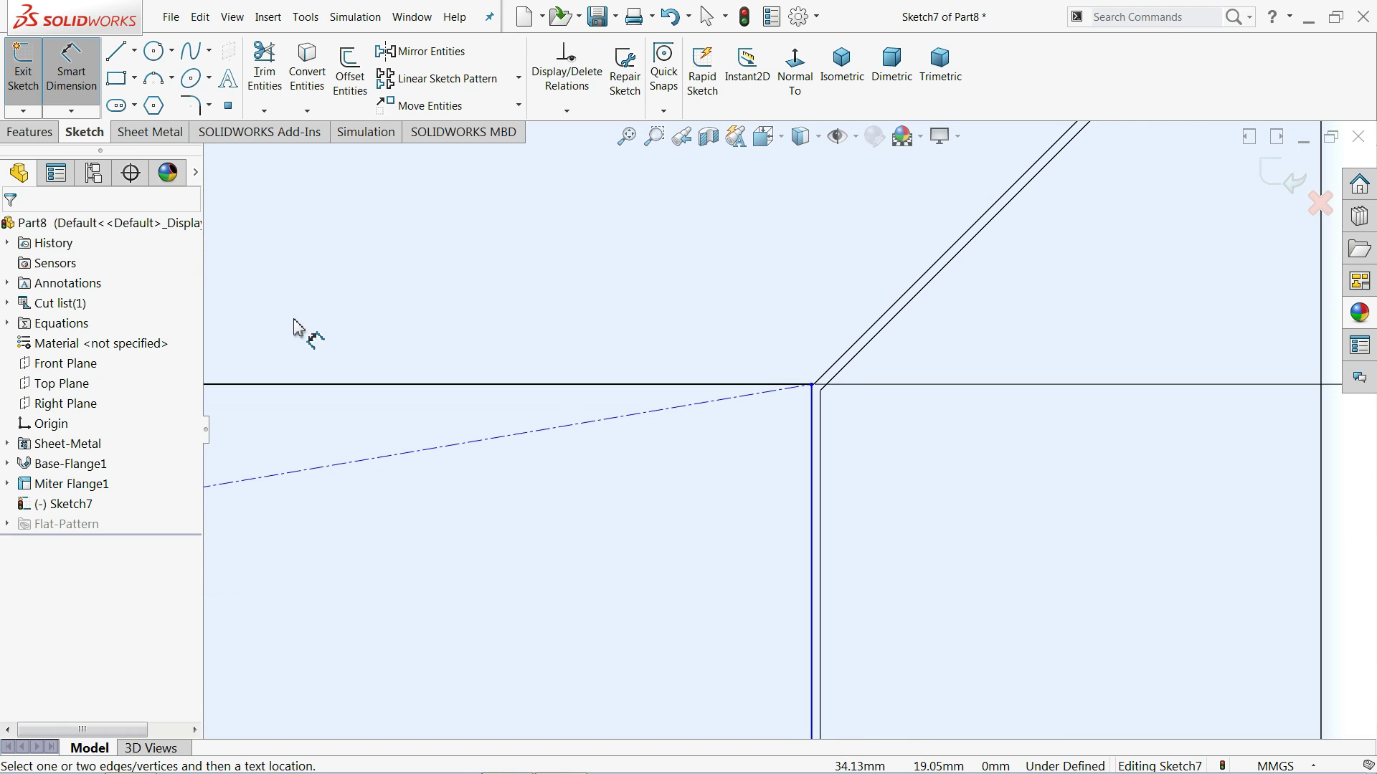
{"action": "scroll", "coordinate": [805, 258], "scroll_direction": "up", "scroll_amount": 2}
{"action": "right_click", "coordinate": [1183, 311]}
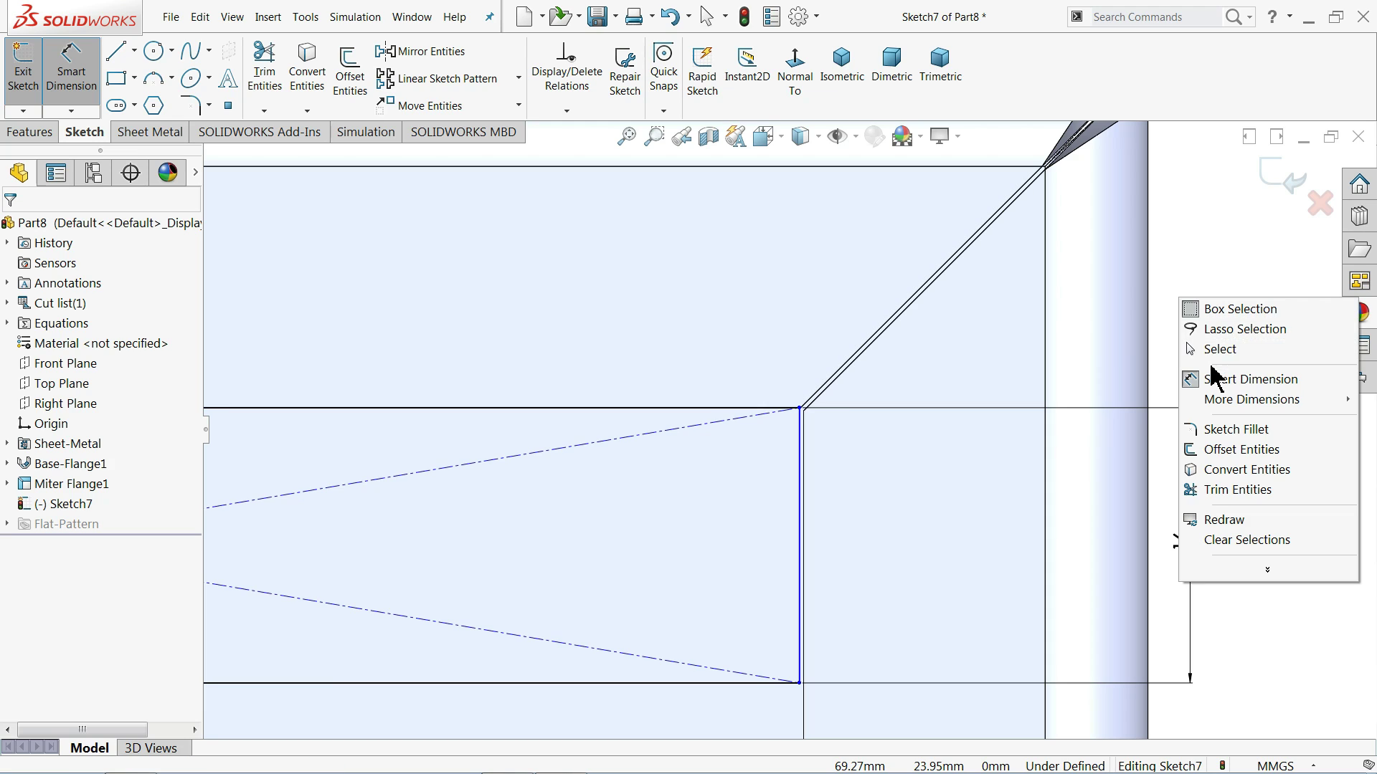
{"action": "left_click", "coordinate": [1219, 349]}
{"action": "scroll", "coordinate": [911, 441], "scroll_direction": "down", "scroll_amount": 2}
{"action": "scroll", "coordinate": [788, 416], "scroll_direction": "down", "scroll_amount": 3}
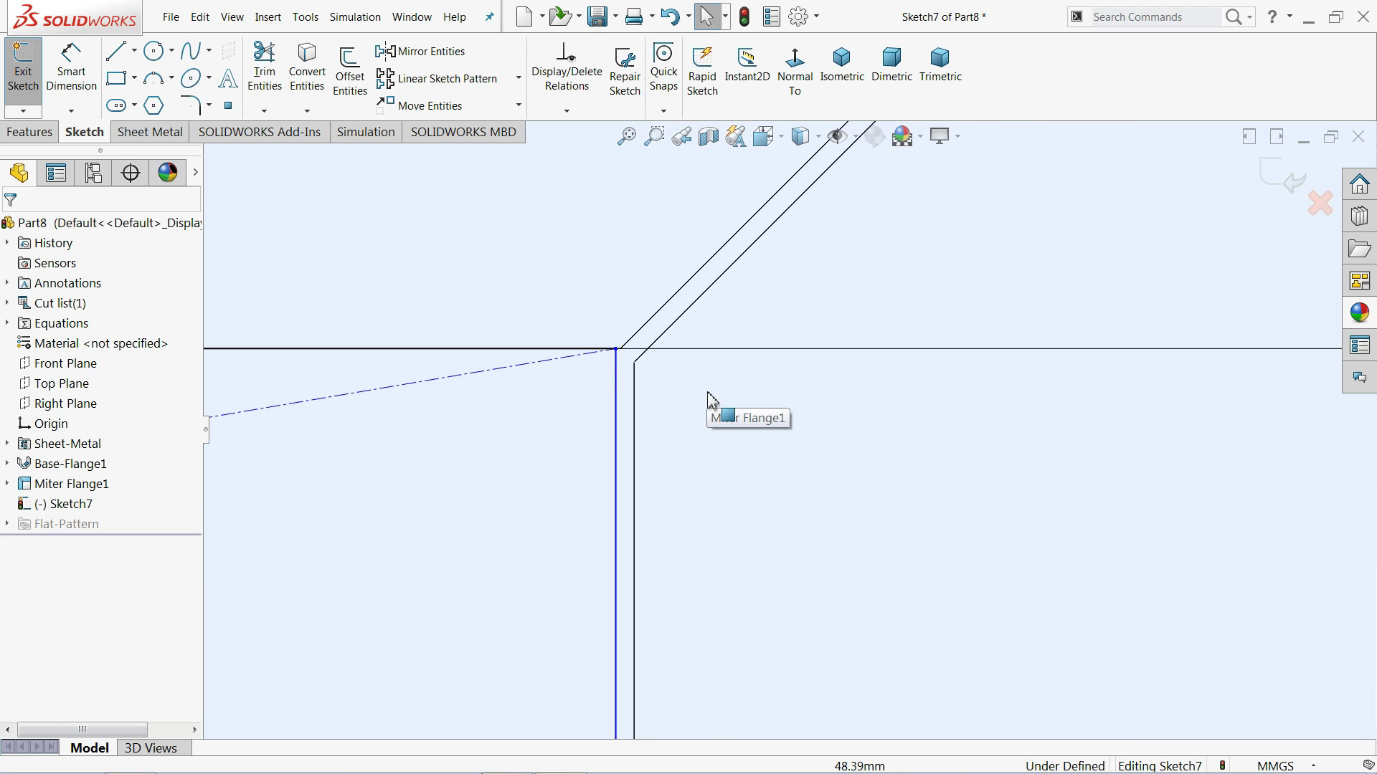
{"action": "mouse_move", "coordinate": [618, 353]}
{"action": "left_mouse_down"}
{"action": "mouse_move", "coordinate": [626, 364]}
{"action": "mouse_move", "coordinate": [624, 351]}
{"action": "left_mouse_up"}
{"action": "scroll", "coordinate": [682, 363], "scroll_direction": "up", "scroll_amount": 4}
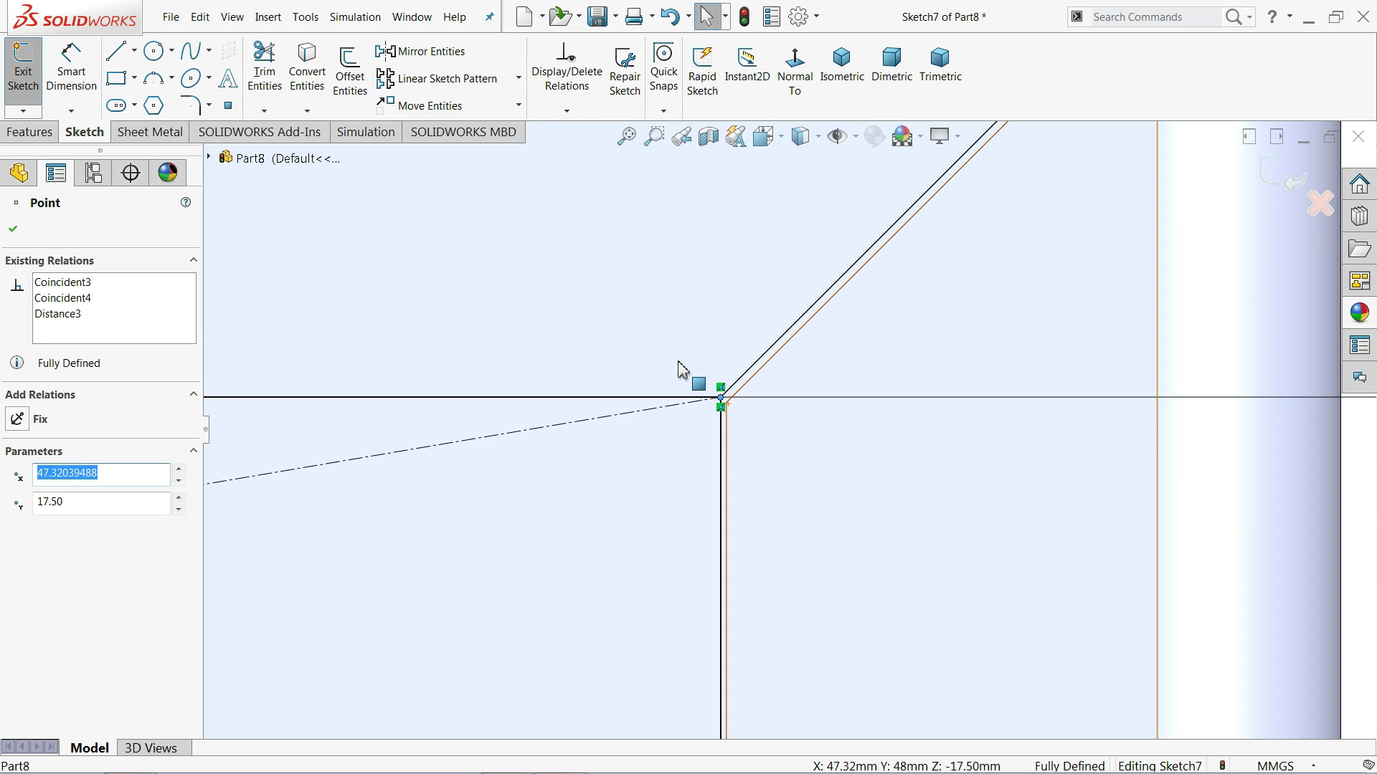
{"action": "scroll", "coordinate": [747, 452], "scroll_direction": "up", "scroll_amount": 3}
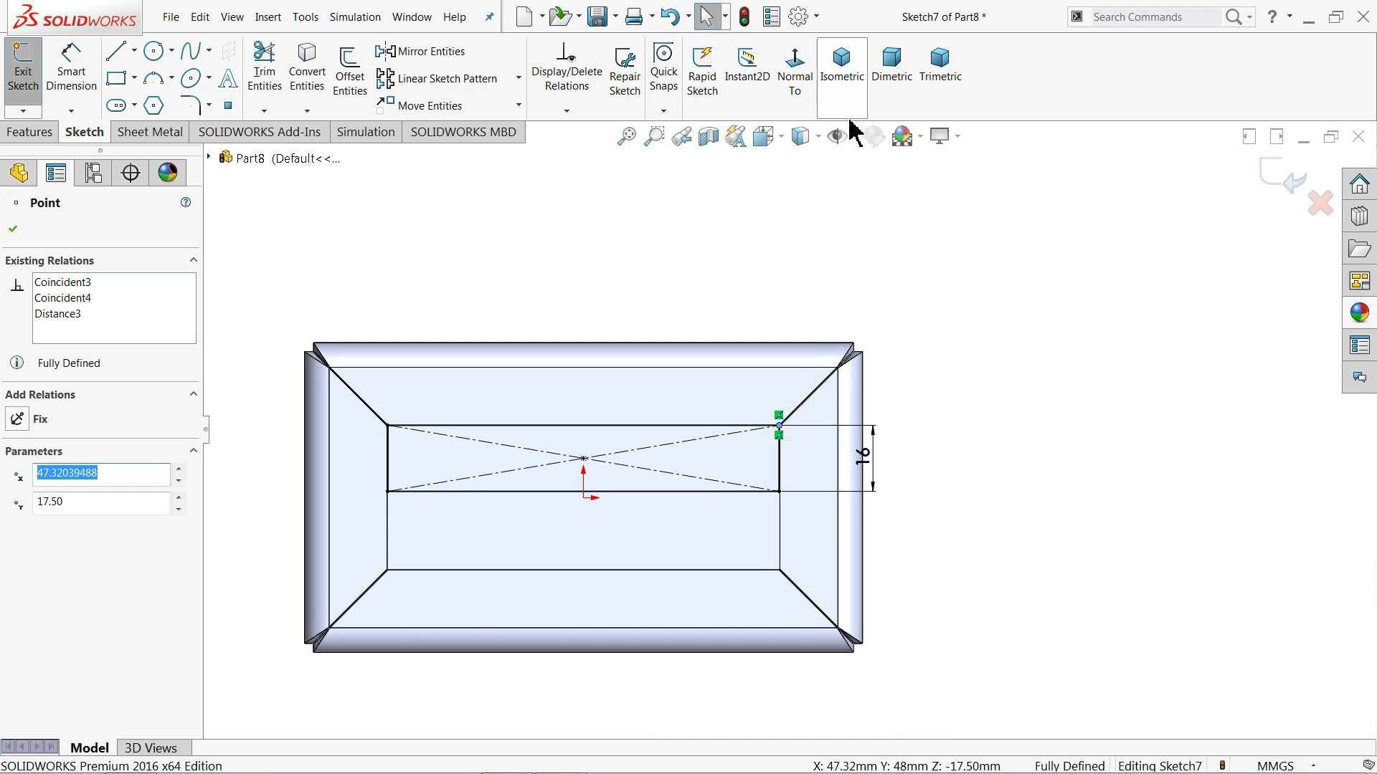
{"action": "left_click", "coordinate": [1284, 185]}
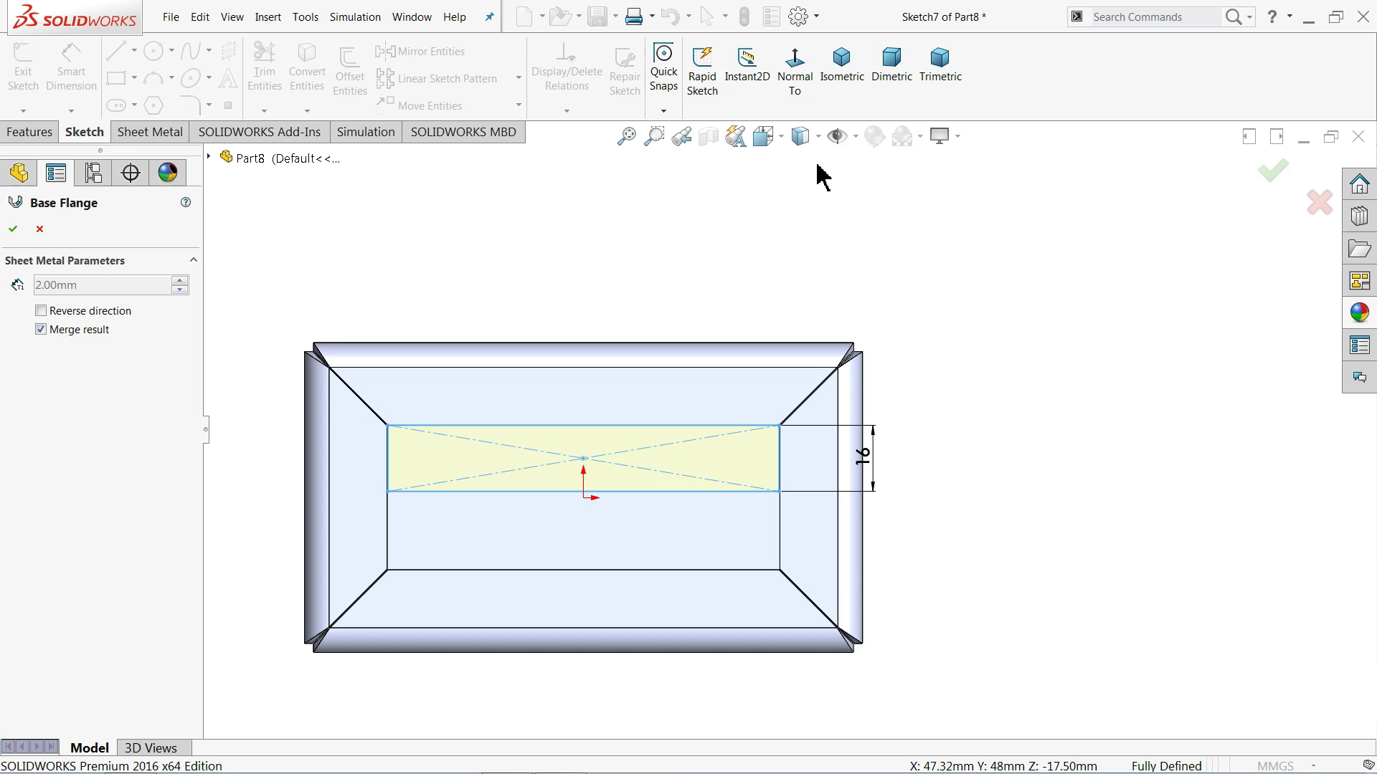
Review the tab in isometric view and accept it as the 2.00 mm Tab1.
{"action": "left_click", "coordinate": [852, 100]}
{"action": "scroll", "coordinate": [853, 380], "scroll_direction": "down", "scroll_amount": 5}
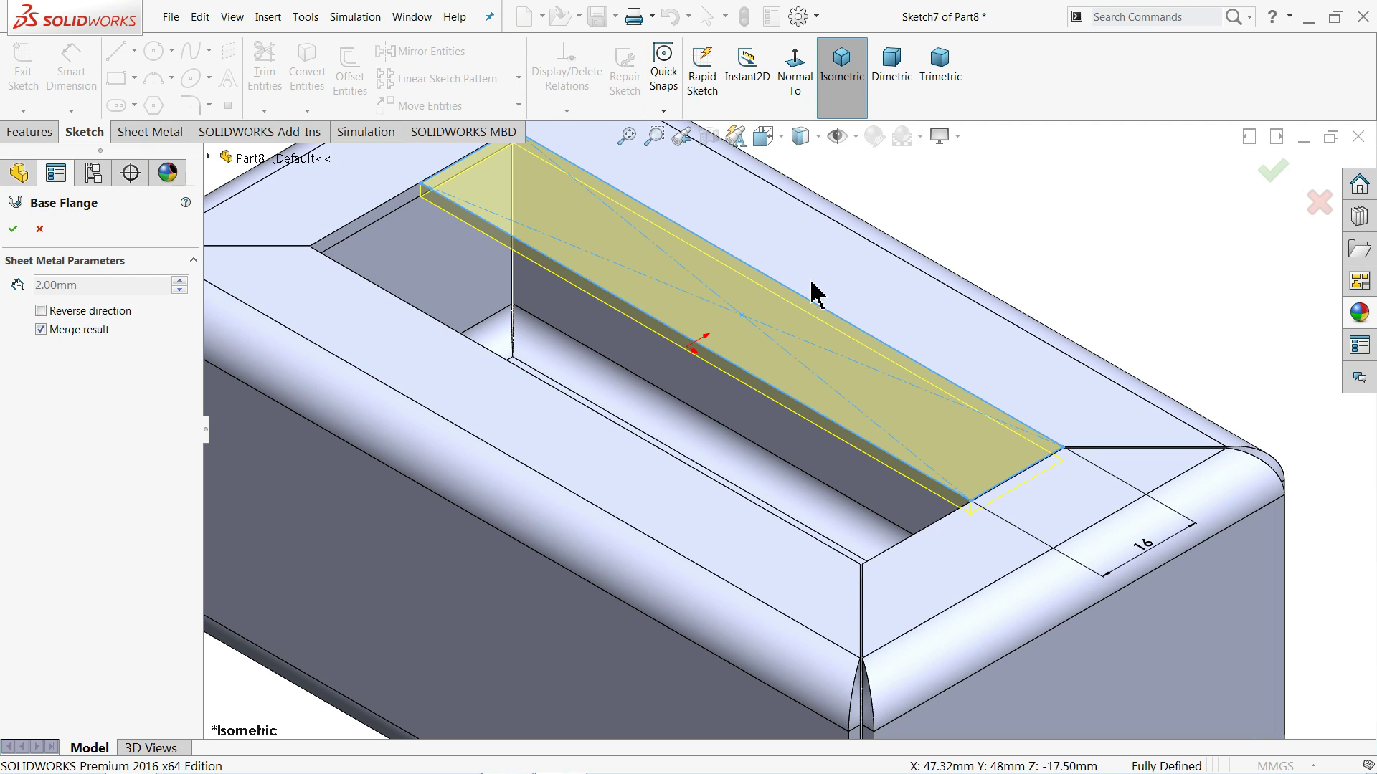
{"action": "scroll", "coordinate": [813, 267], "scroll_direction": "up", "scroll_amount": 5}
{"action": "scroll", "coordinate": [812, 267], "scroll_direction": "down", "scroll_amount": 5}
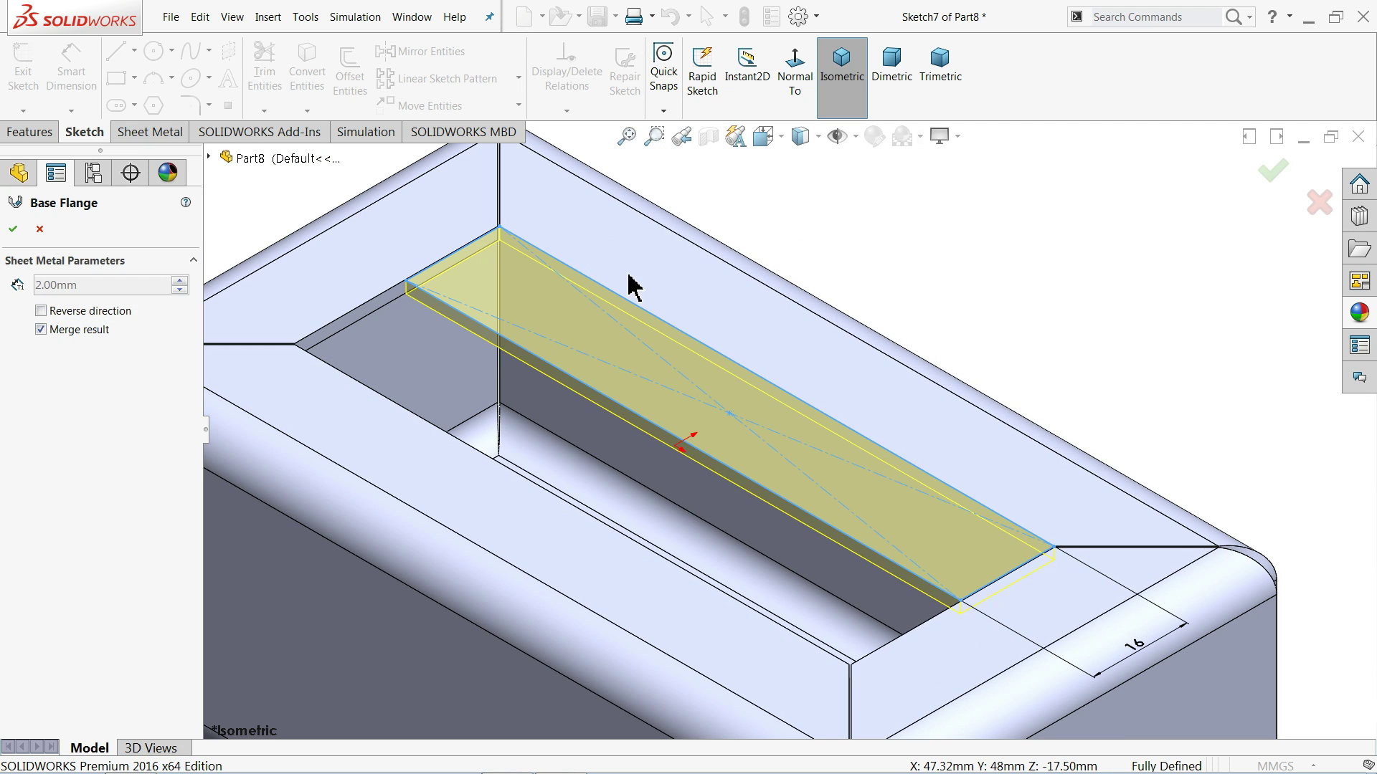
{"action": "left_click", "coordinate": [13, 231]}
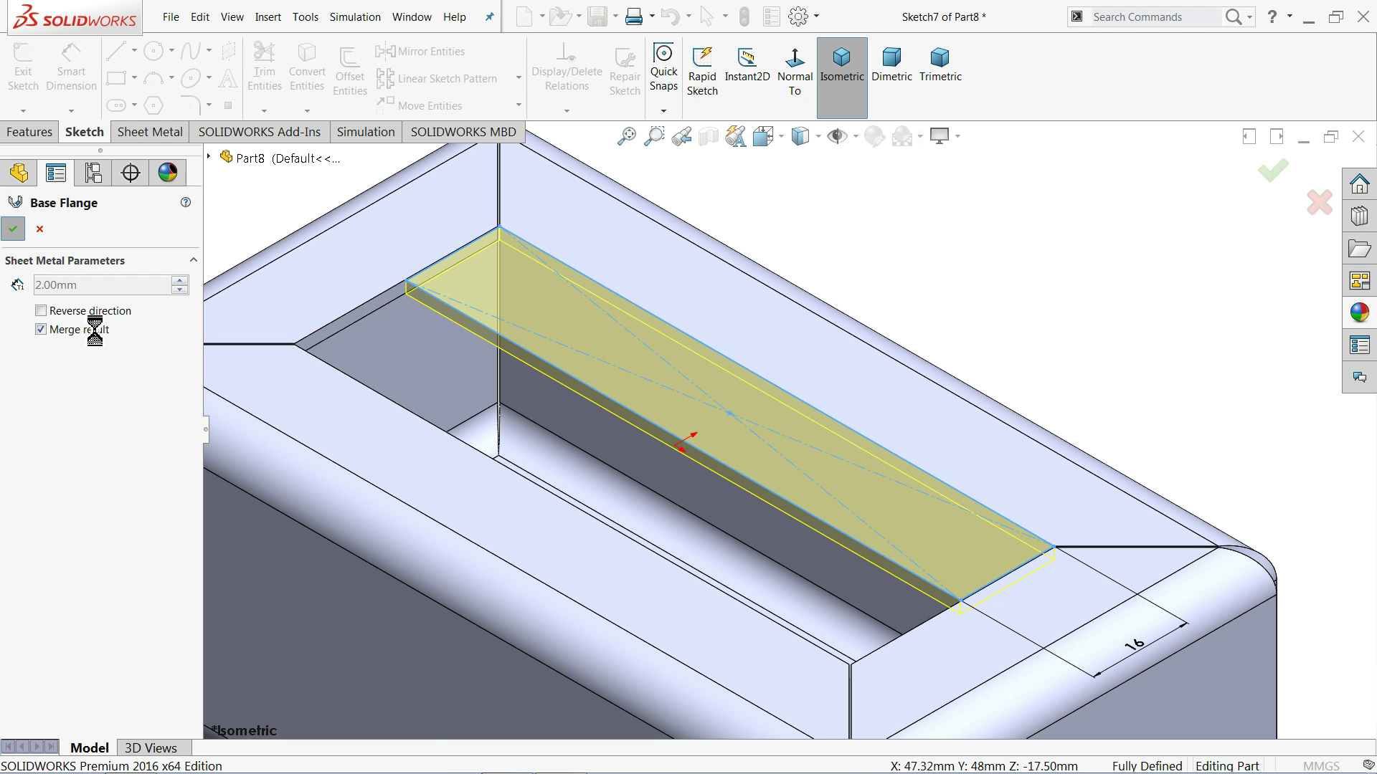
{"action": "left_click", "coordinate": [673, 329]}
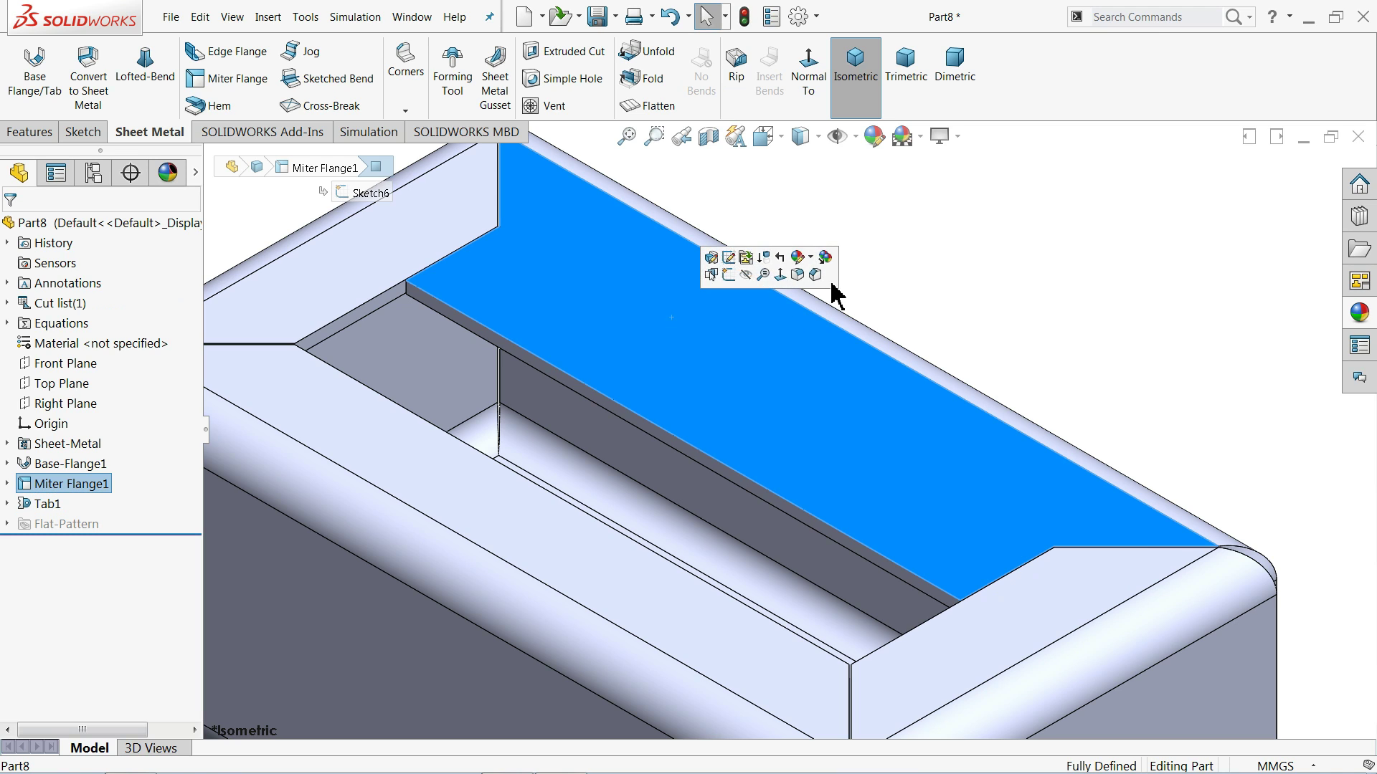
{"action": "key", "text": "Escape"}
Start an edge flange on the tab's inner edge.
{"action": "key", "text": "f"}
{"action": "scroll", "coordinate": [726, 449], "scroll_direction": "down", "scroll_amount": 3}
{"action": "scroll", "coordinate": [717, 470], "scroll_direction": "up", "scroll_amount": 3}
{"action": "scroll", "coordinate": [707, 452], "scroll_direction": "down", "scroll_amount": 3}
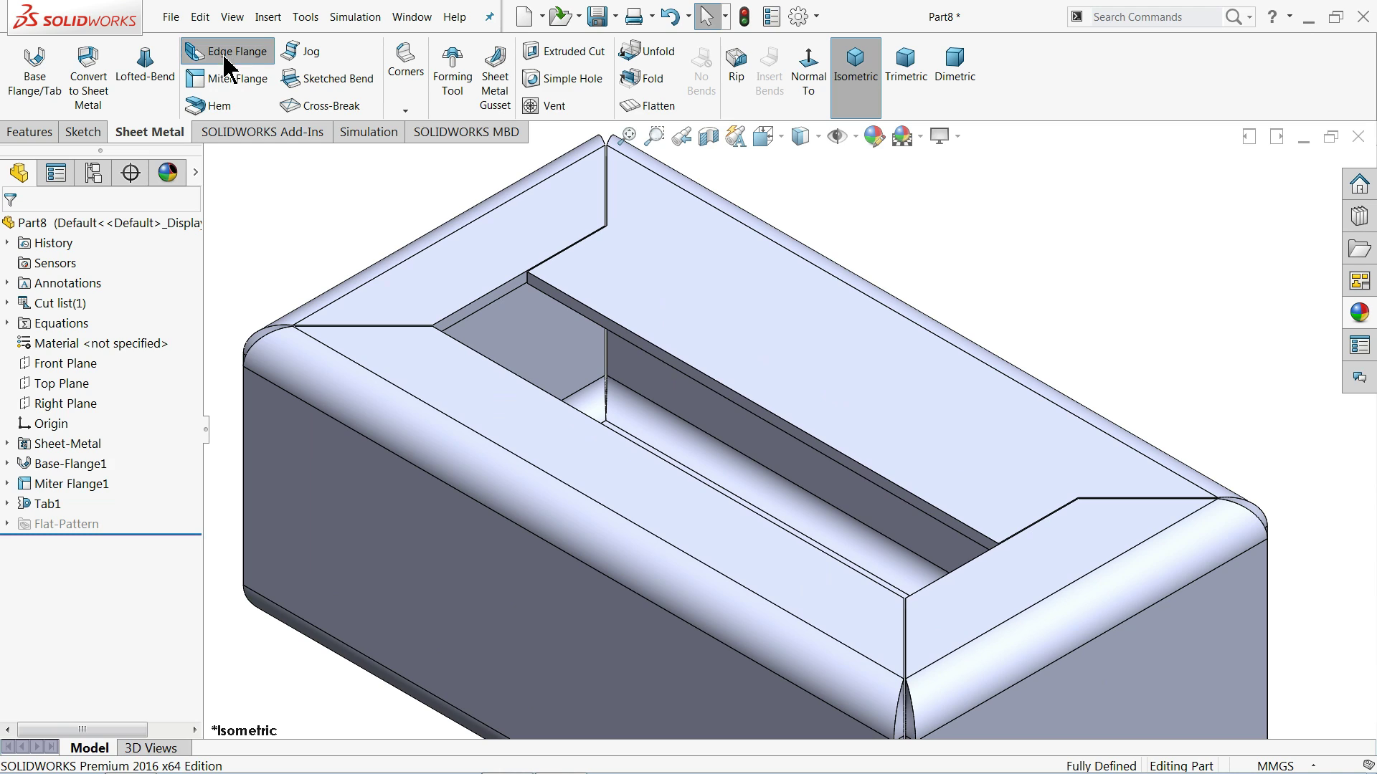
{"action": "left_click", "coordinate": [195, 51]}
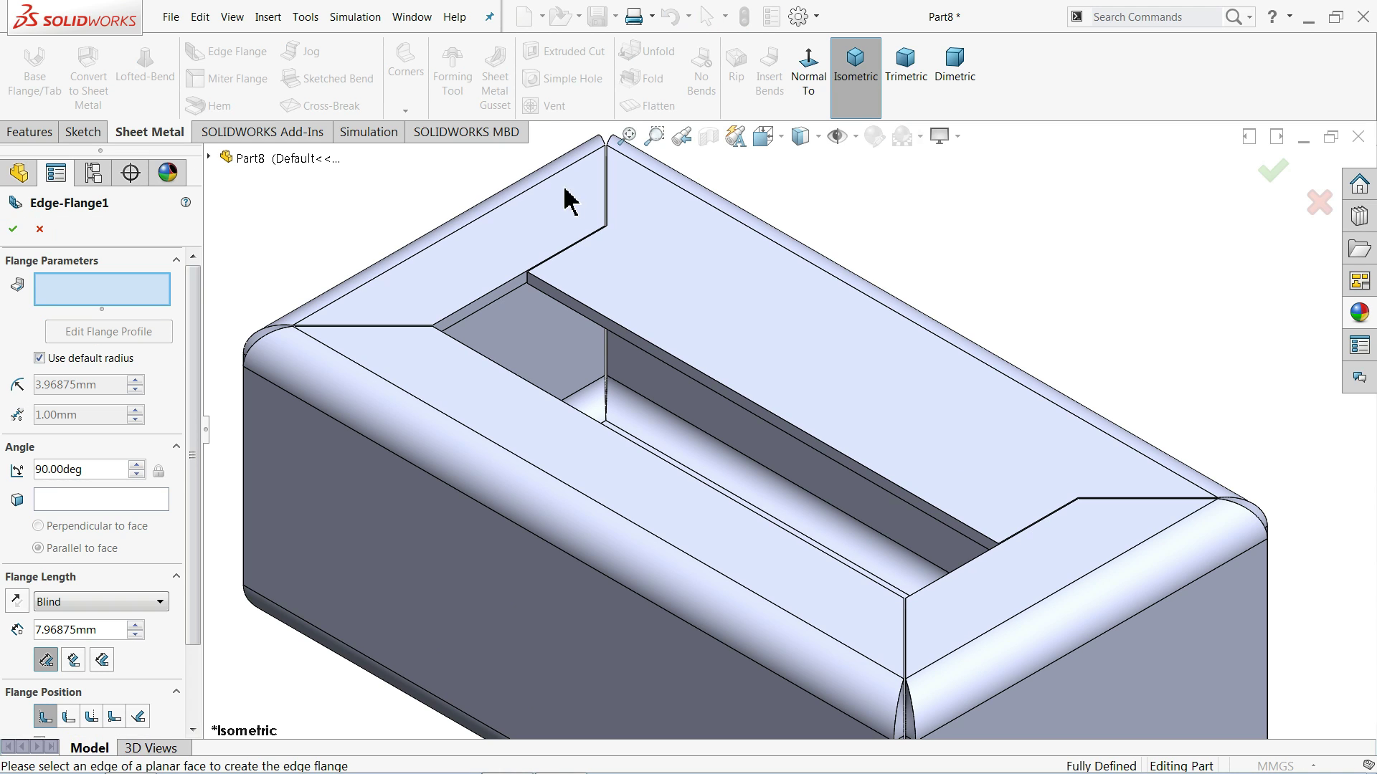
{"action": "left_click", "coordinate": [654, 358]}
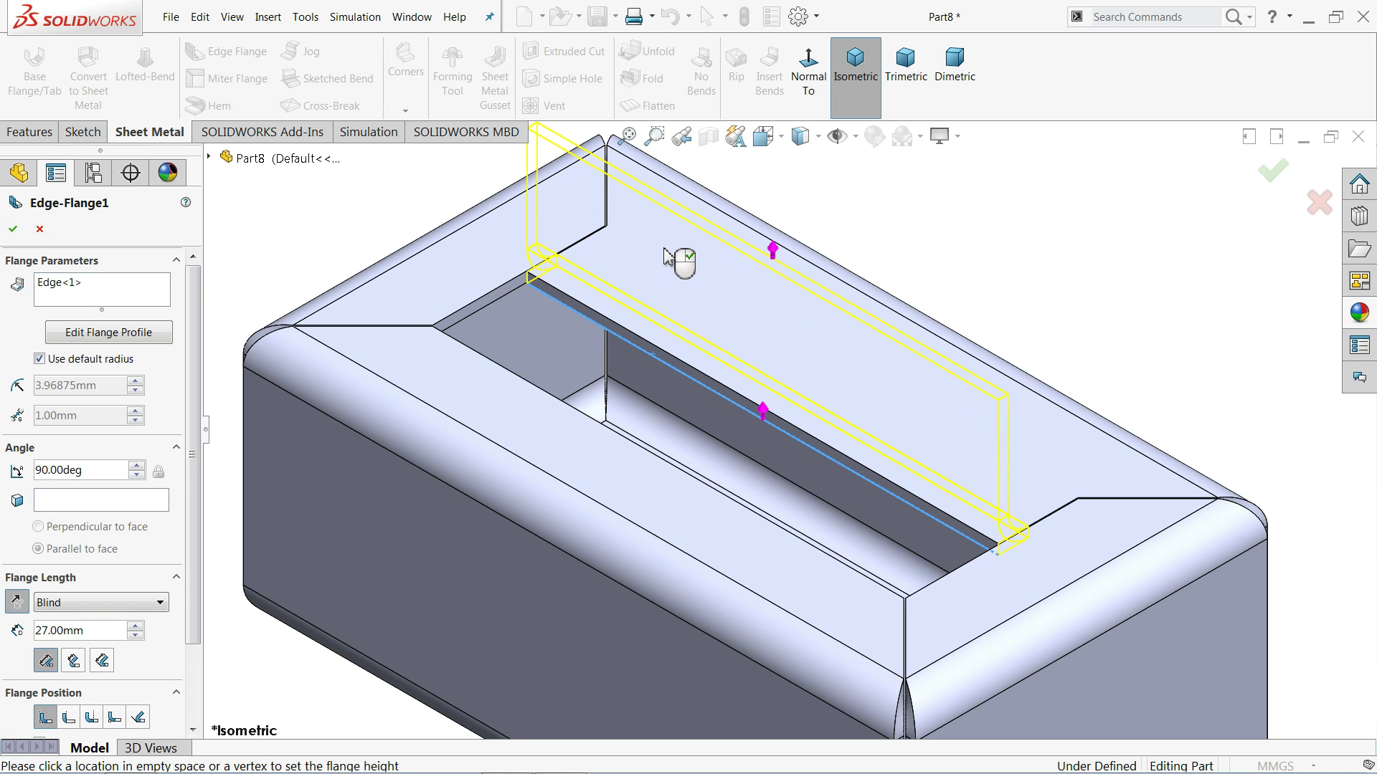
{"action": "scroll", "coordinate": [1004, 265], "scroll_direction": "up", "scroll_amount": 3}
{"action": "mouse_move", "coordinate": [1005, 265]}
{"action": "middle_mouse_down"}
{"action": "mouse_move", "coordinate": [961, 273]}
{"action": "mouse_move", "coordinate": [893, 227]}
{"action": "mouse_move", "coordinate": [978, 230]}
{"action": "mouse_move", "coordinate": [984, 256]}
{"action": "middle_mouse_up"}
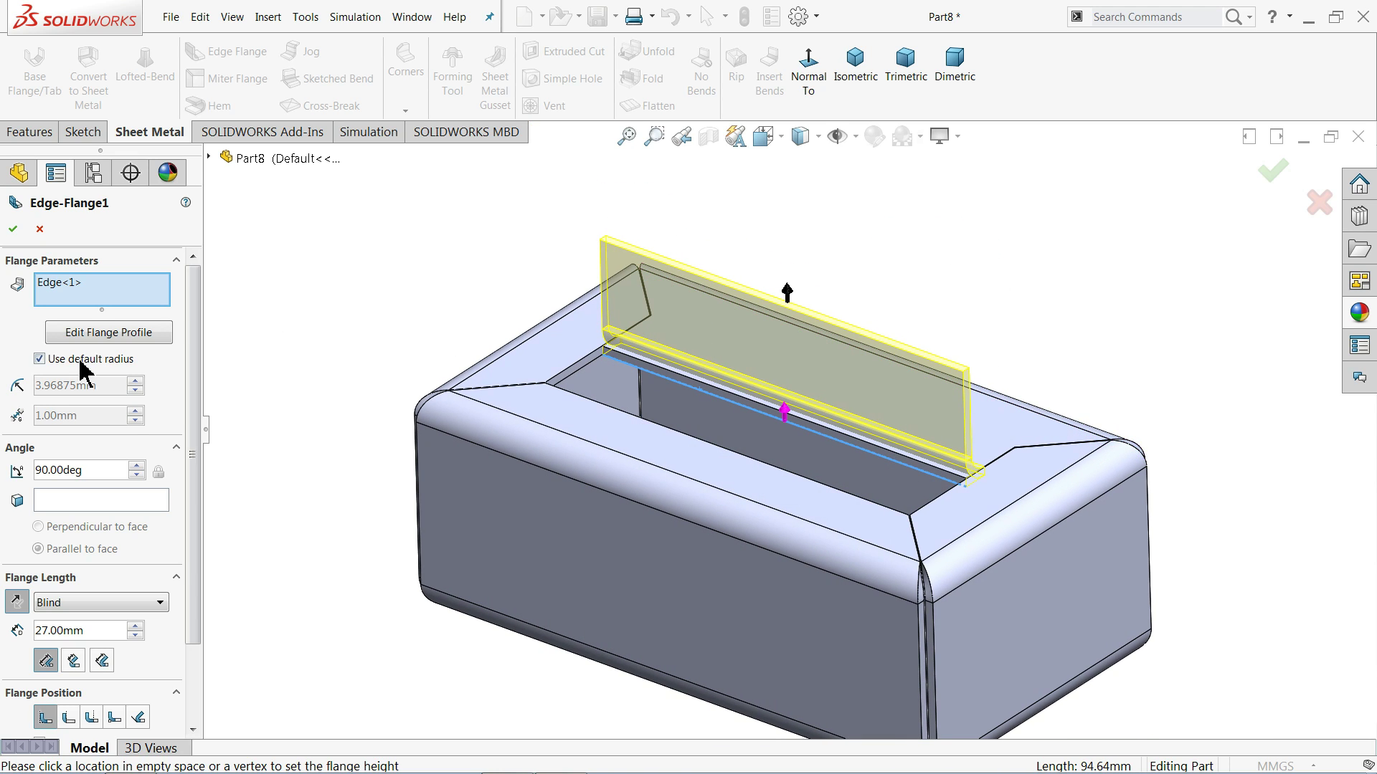
Give the flange a custom 3 mm bend radius and 20 mm length, then accept it.
{"action": "left_click", "coordinate": [39, 358]}
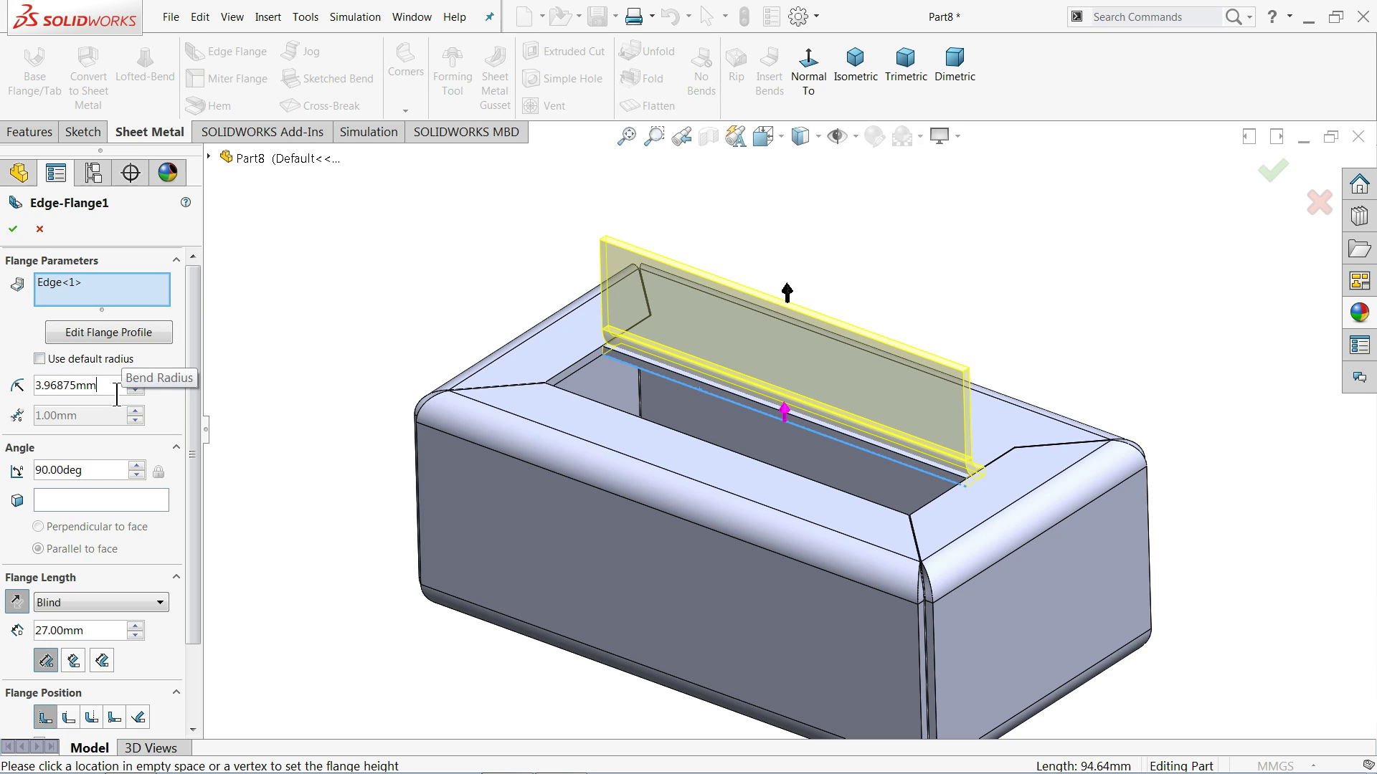
{"action": "left_click_drag", "start_coordinate": [121, 387], "coordinate": [3, 386]}
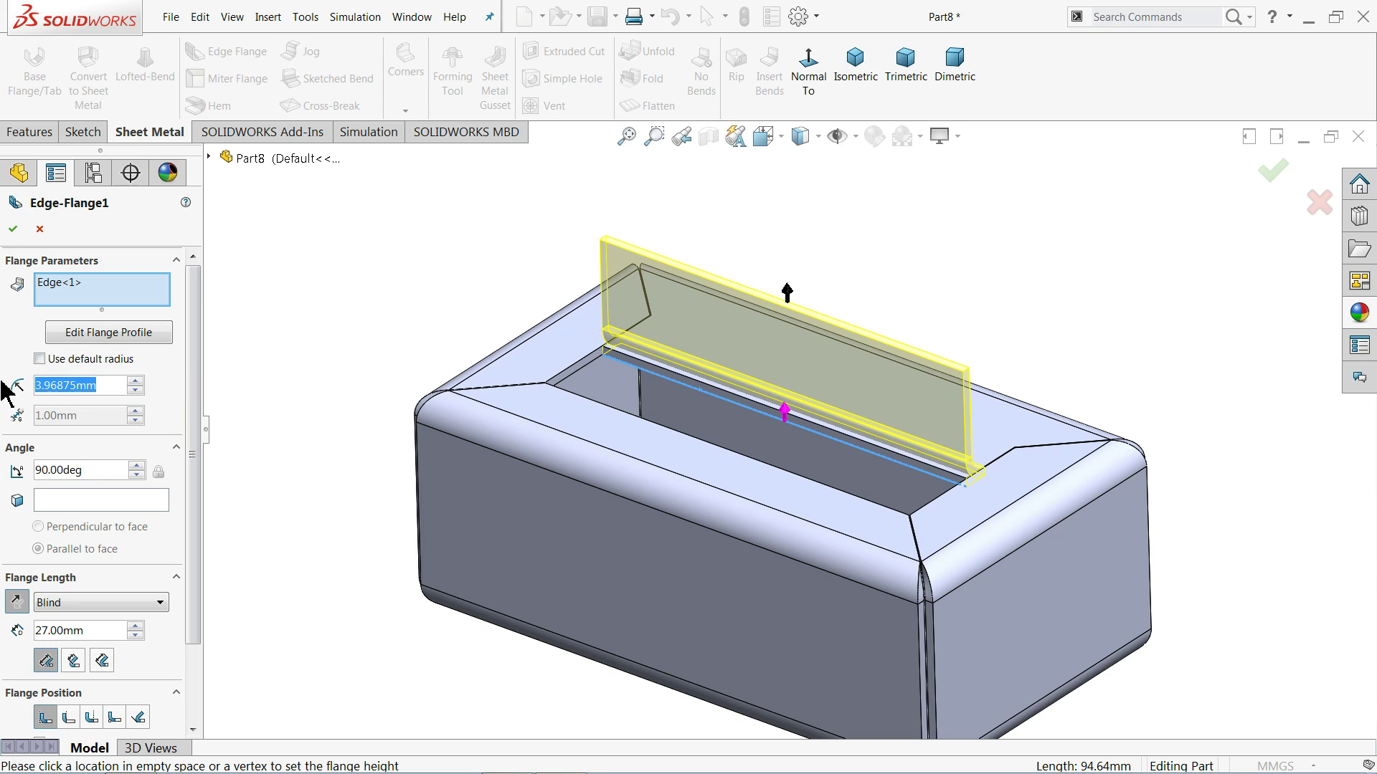
{"action": "type", "text": "3"}
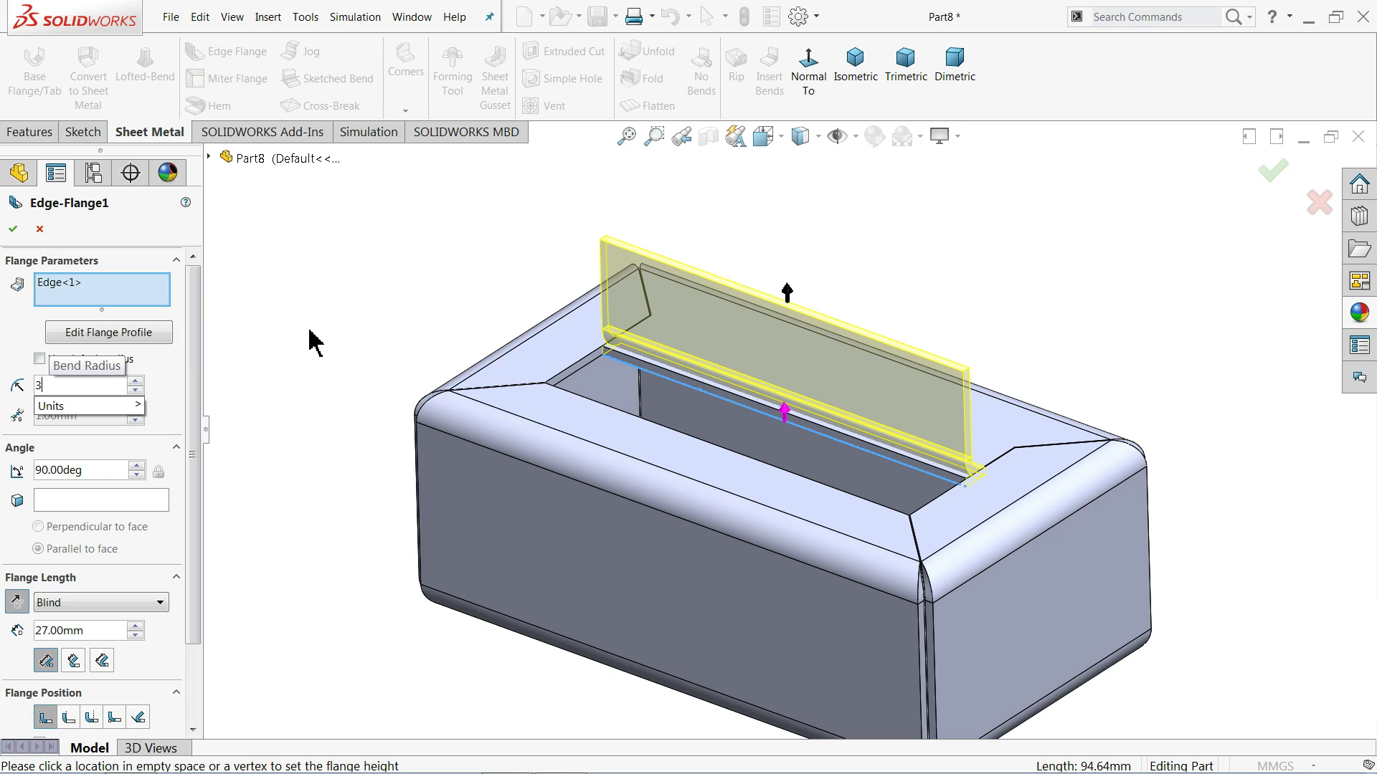
{"action": "key", "text": "Return"}
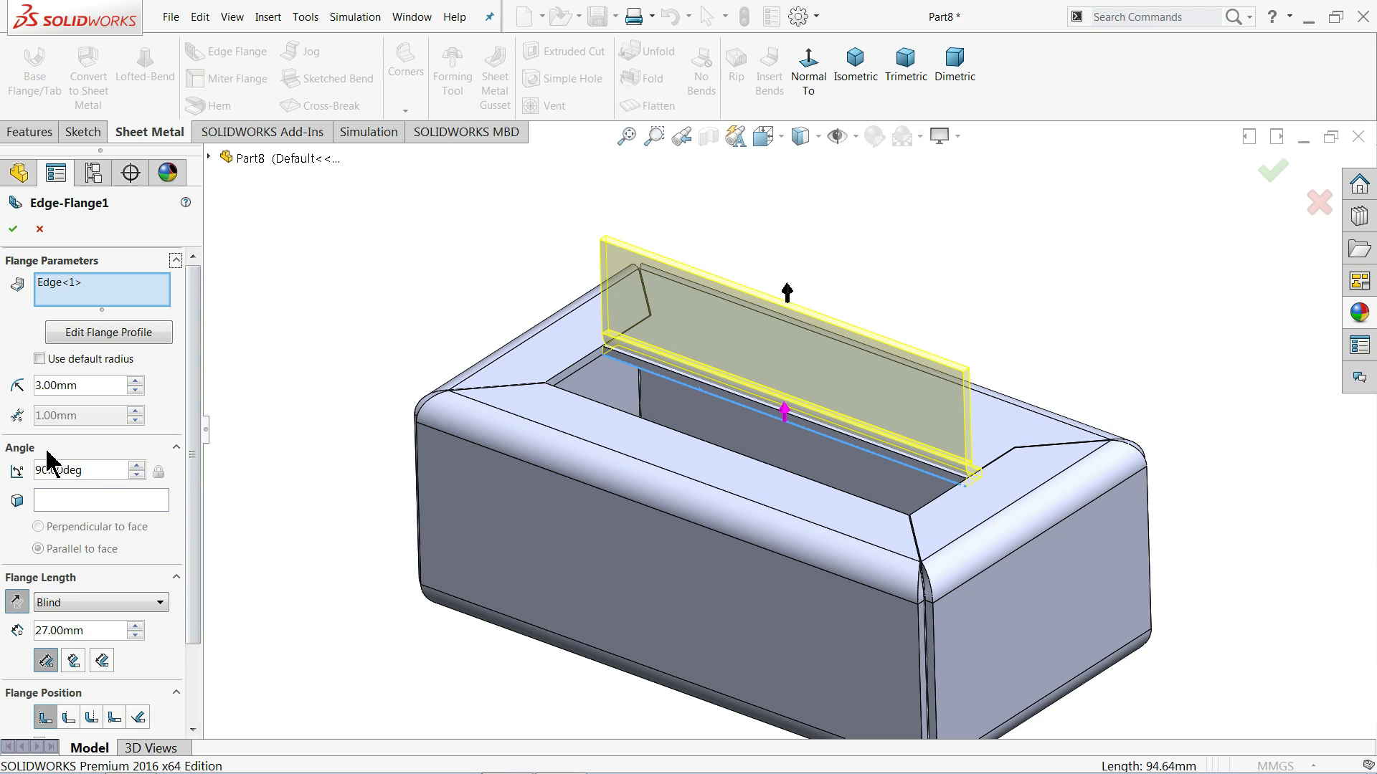
{"action": "scroll", "coordinate": [194, 556], "scroll_direction": "down", "scroll_amount": 3}
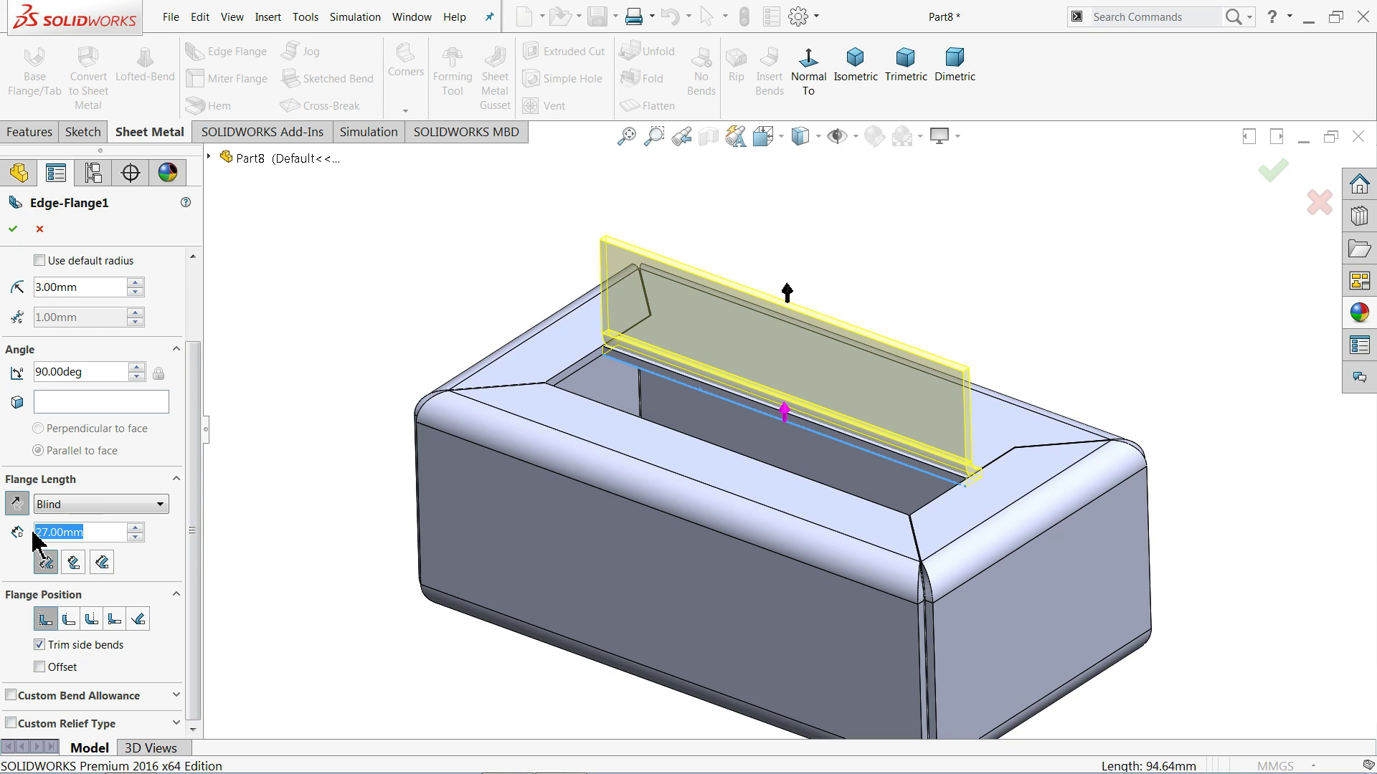
{"action": "type", "text": "20"}
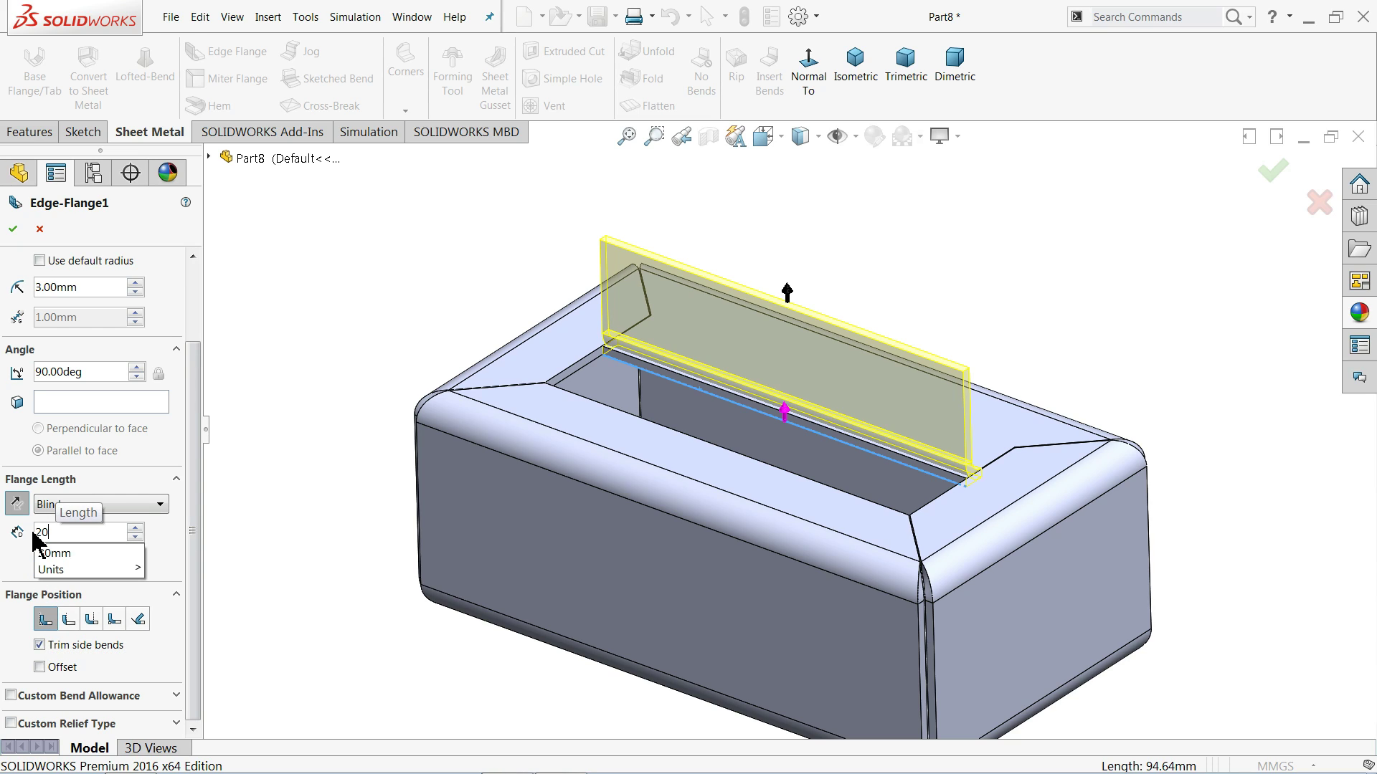
{"action": "key", "text": "Return"}
{"action": "key", "text": "ctrl+7"}
{"action": "middle_click_drag", "start_coordinate": [906, 368], "coordinate": [888, 338]}
{"action": "left_click", "coordinate": [13, 228]}
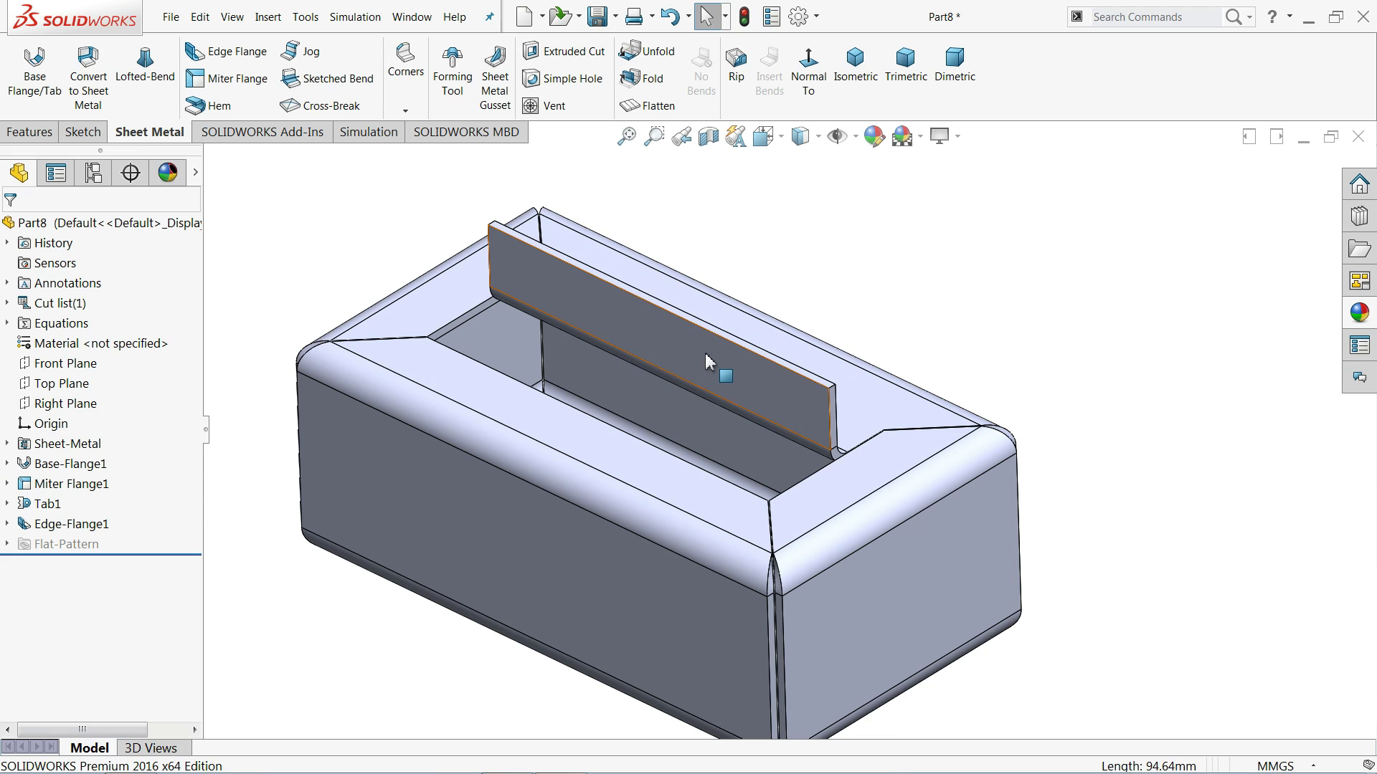
Orbit the model to inspect the new 20 mm Edge-Flange1 wall.
{"action": "middle_click_drag", "start_coordinate": [692, 358], "coordinate": [732, 317]}
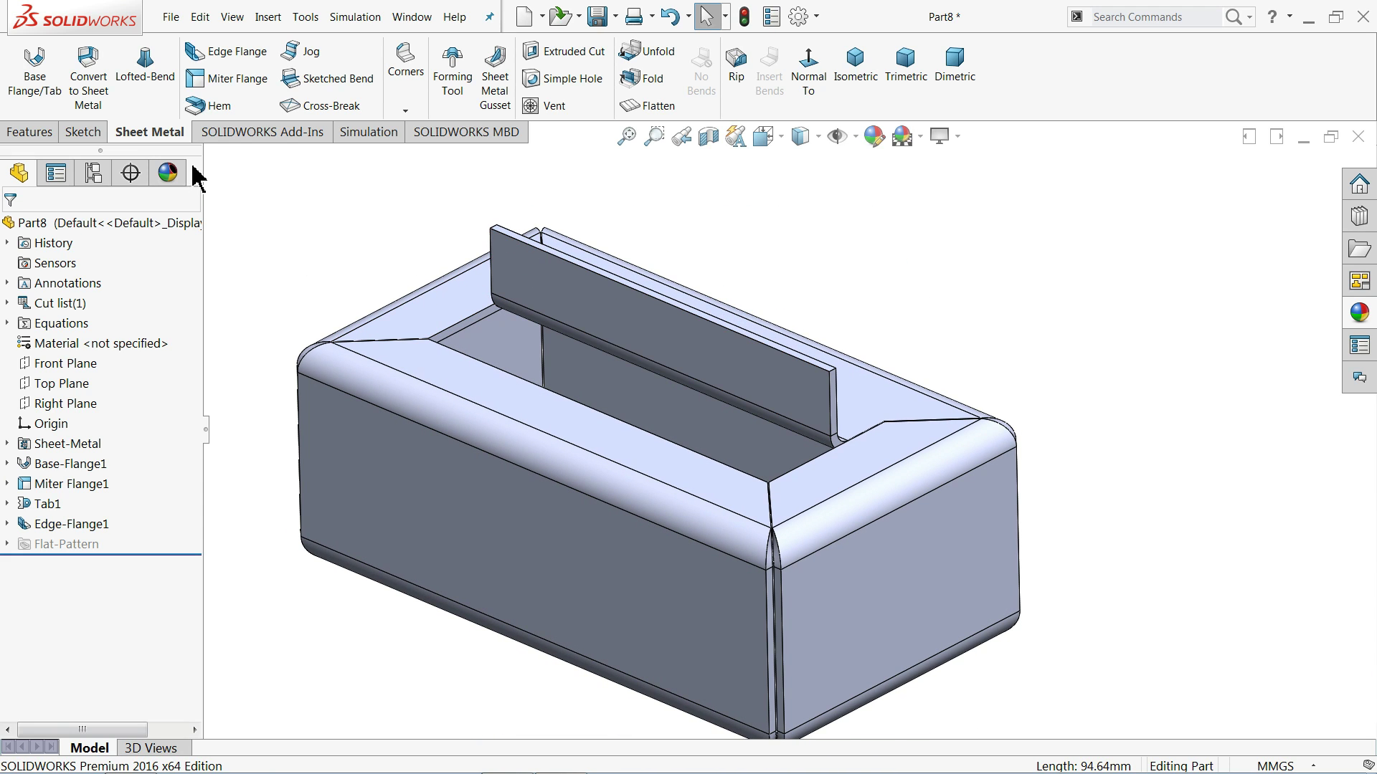
Start a closed hem on the standing wall's top edge with the curl direction flipped.
{"action": "left_click", "coordinate": [226, 113]}
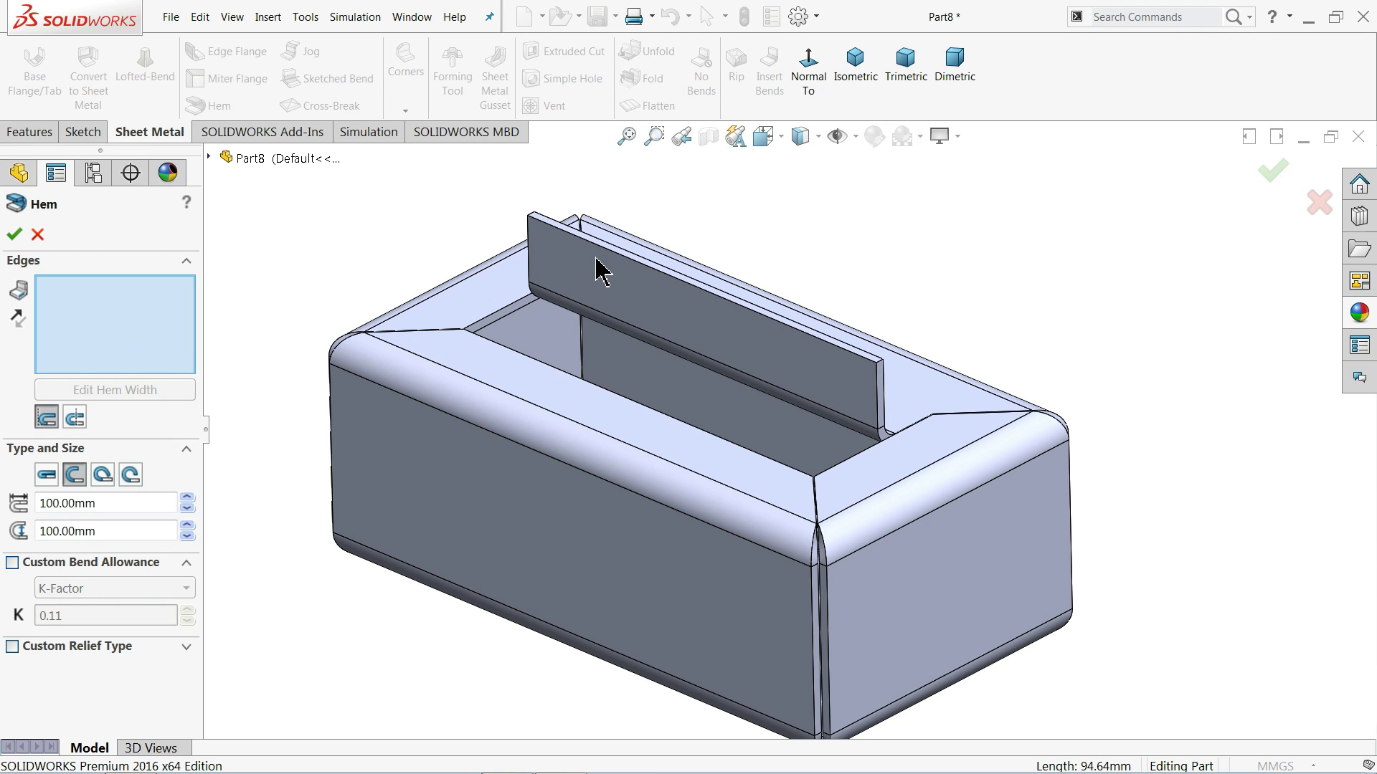
{"action": "scroll", "coordinate": [718, 287], "scroll_direction": "down", "scroll_amount": 3}
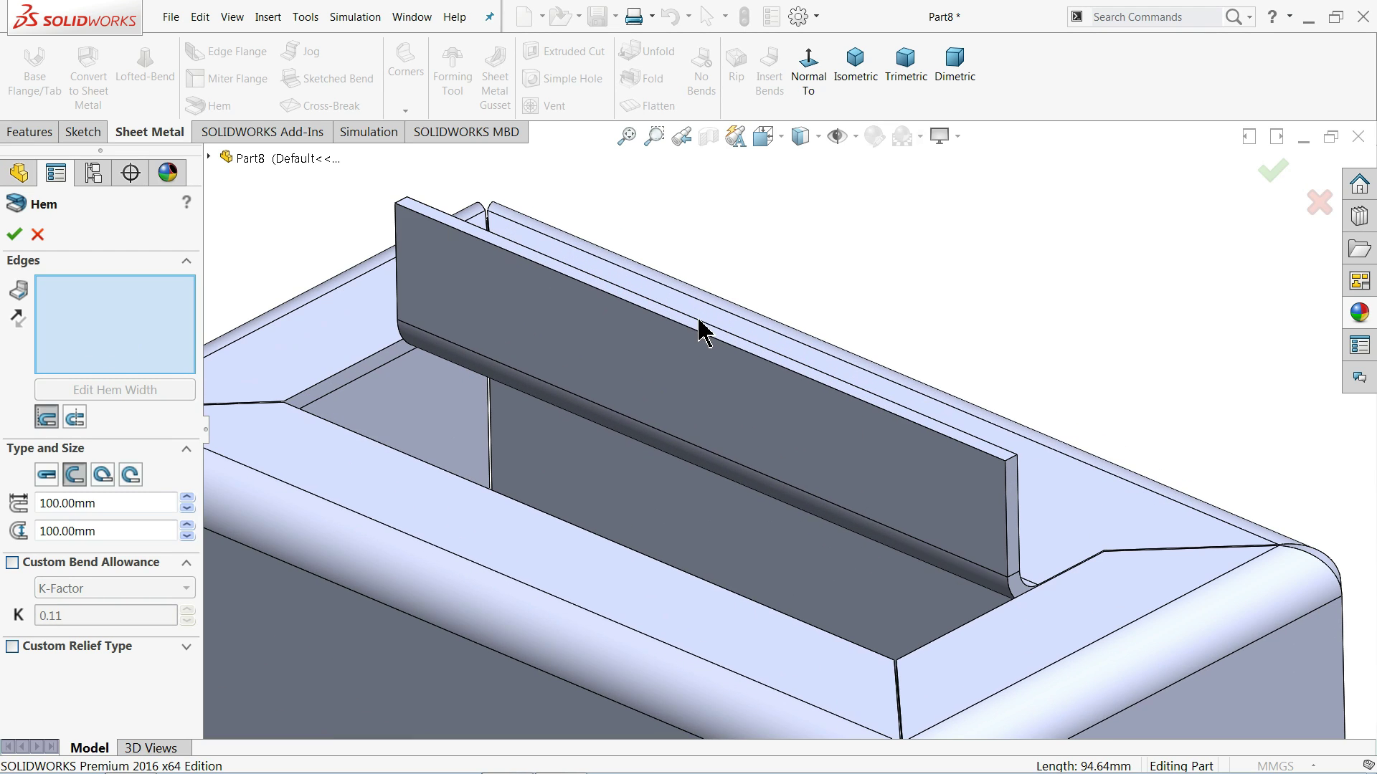
{"action": "left_click", "coordinate": [694, 320]}
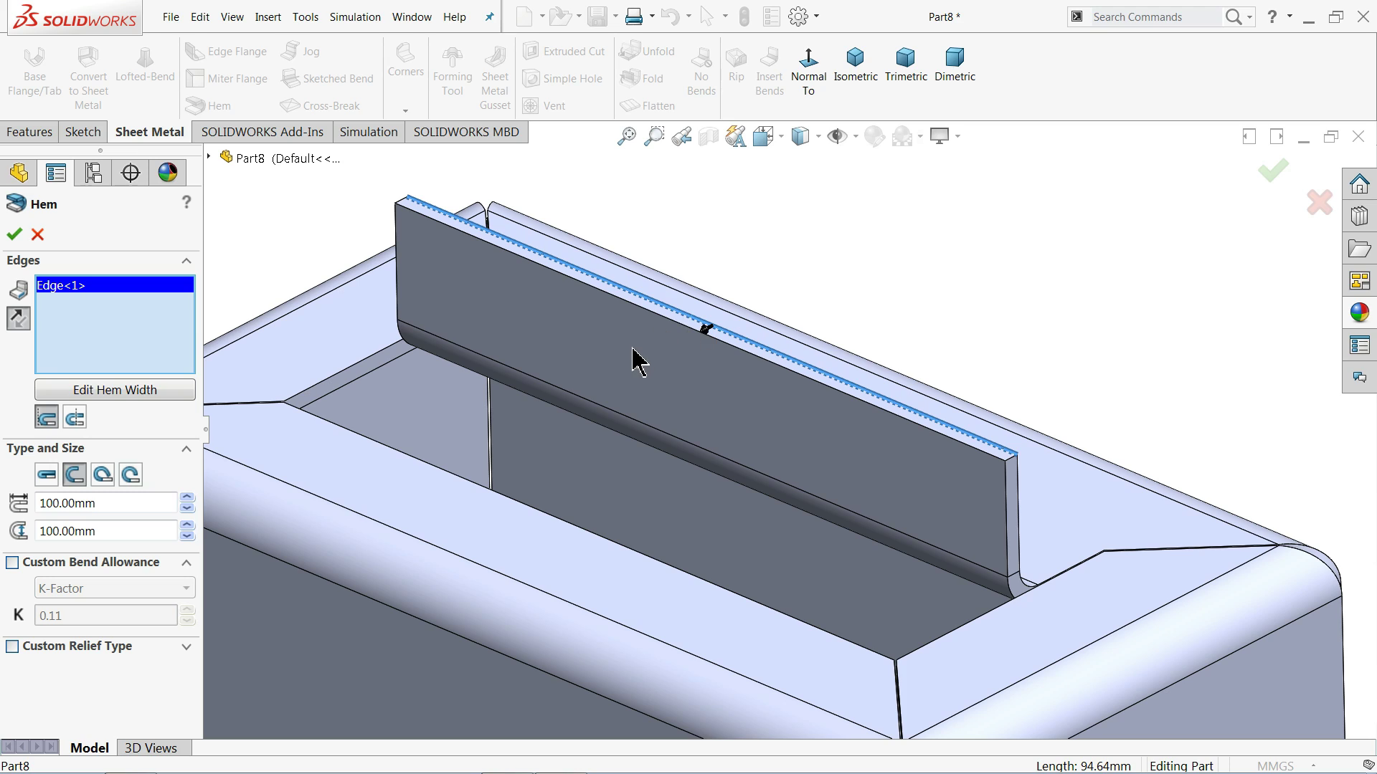
{"action": "left_click", "coordinate": [16, 324]}
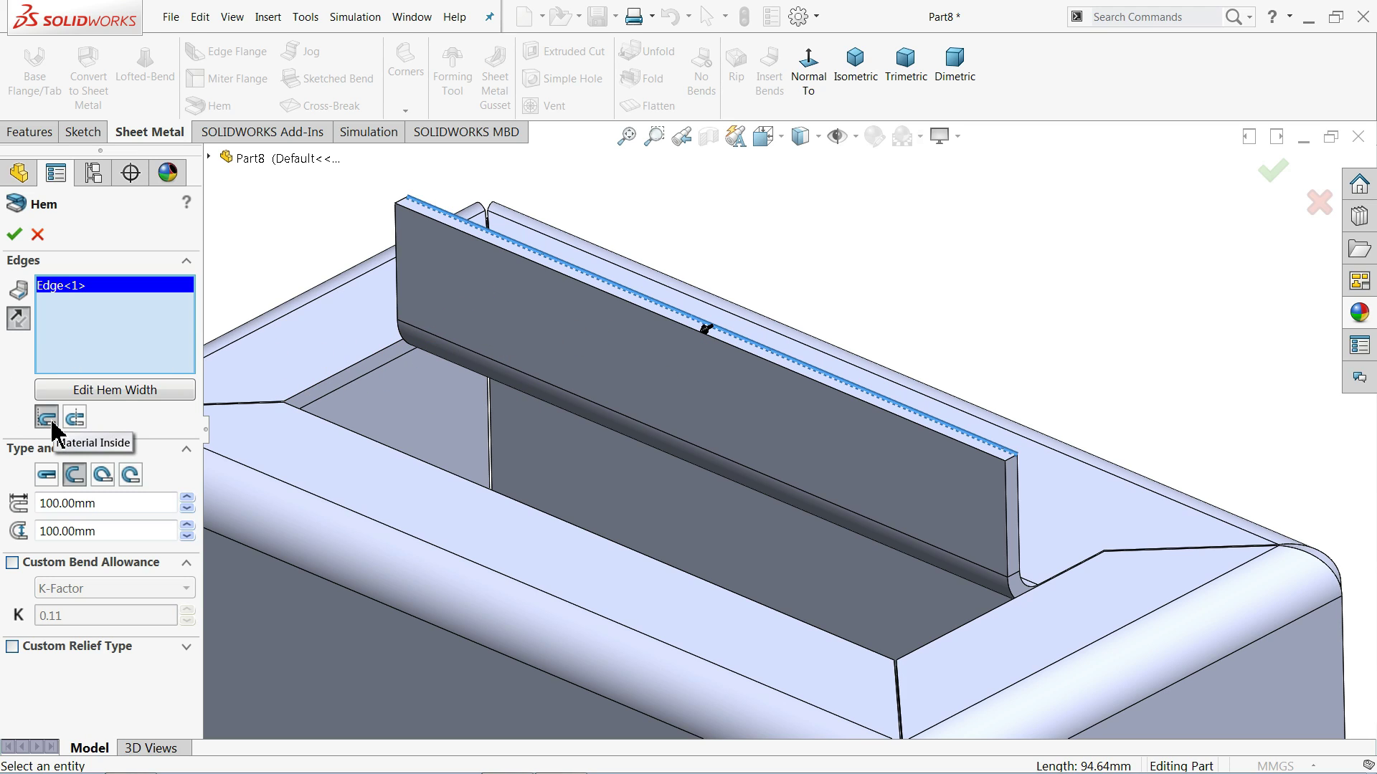
{"action": "left_click", "coordinate": [45, 479]}
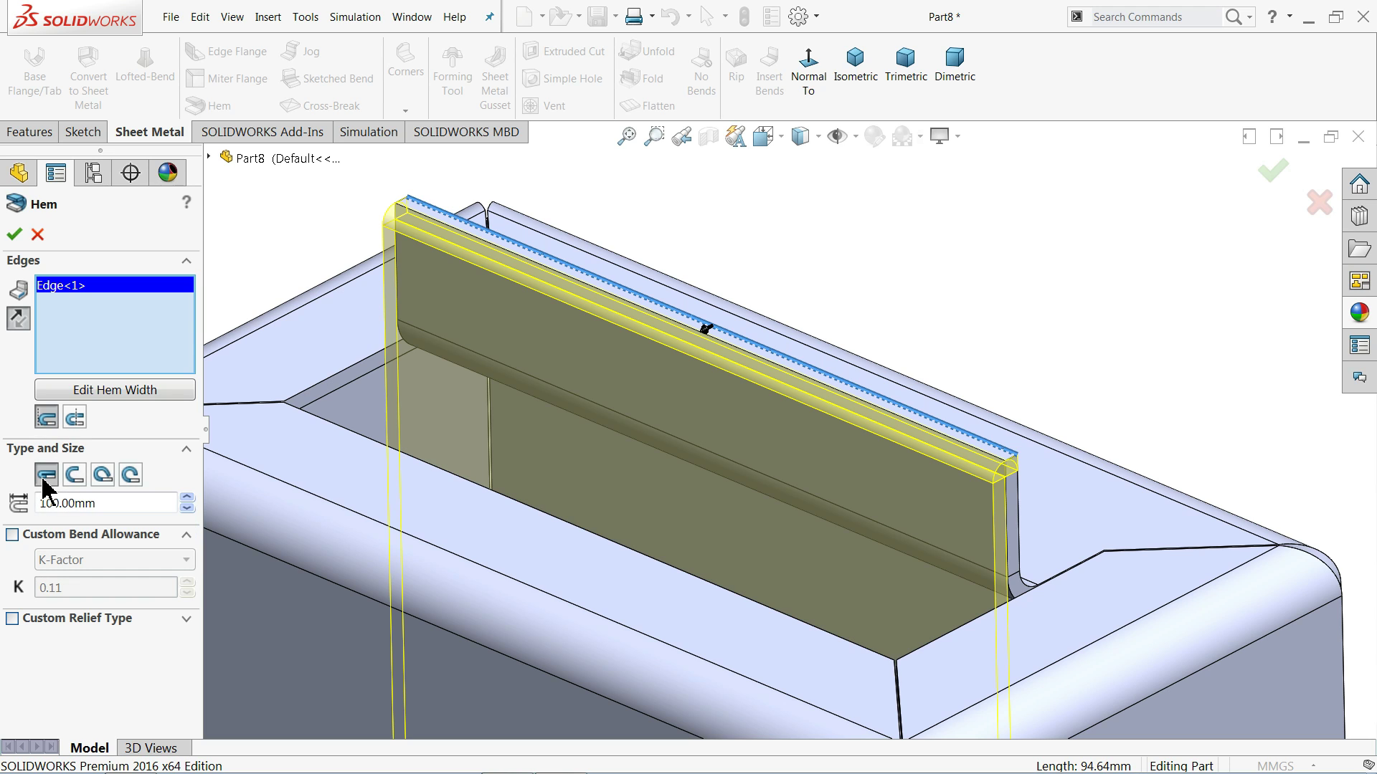
Set the hem length to 10 mm and create Hem1.
{"action": "scroll", "coordinate": [562, 507], "scroll_direction": "up", "scroll_amount": 5}
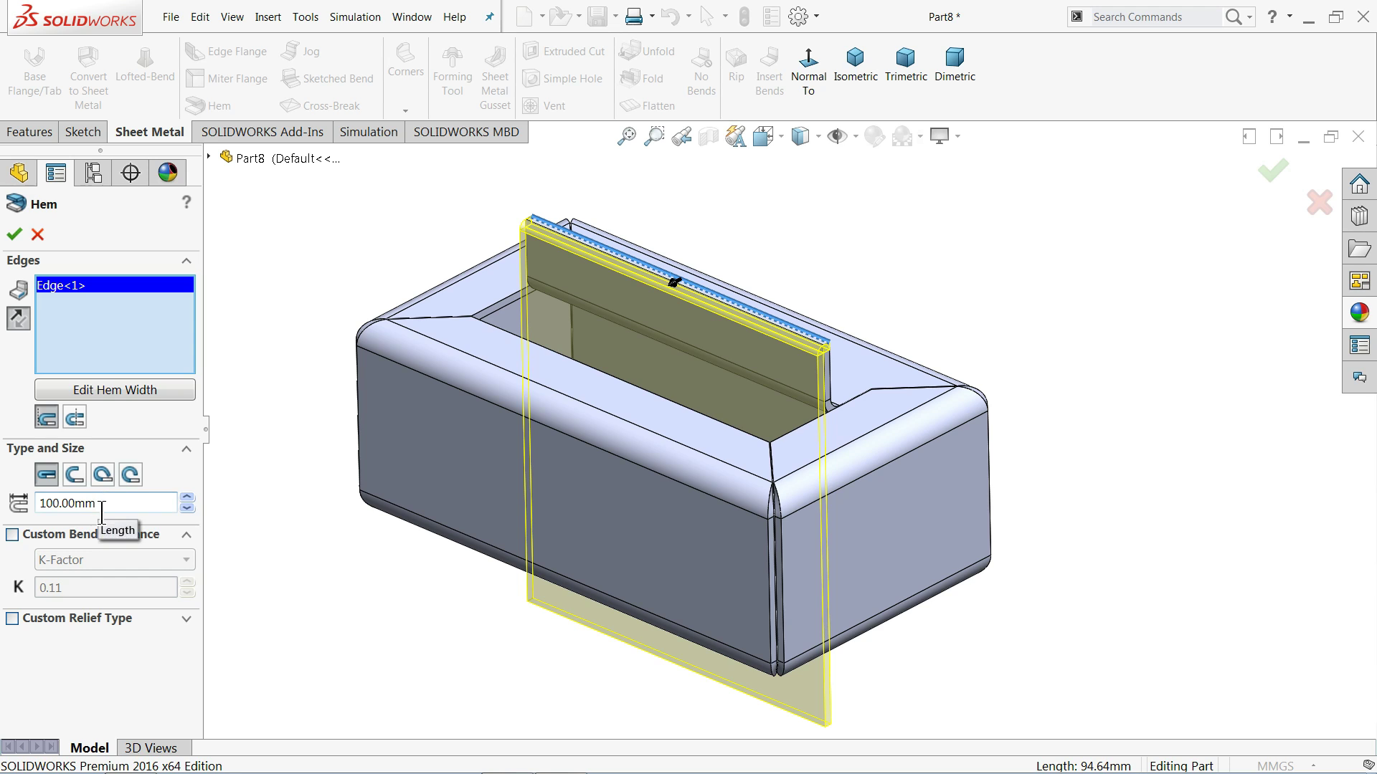
{"action": "left_click_drag", "start_coordinate": [101, 506], "coordinate": [40, 506]}
{"action": "type", "text": "5"}
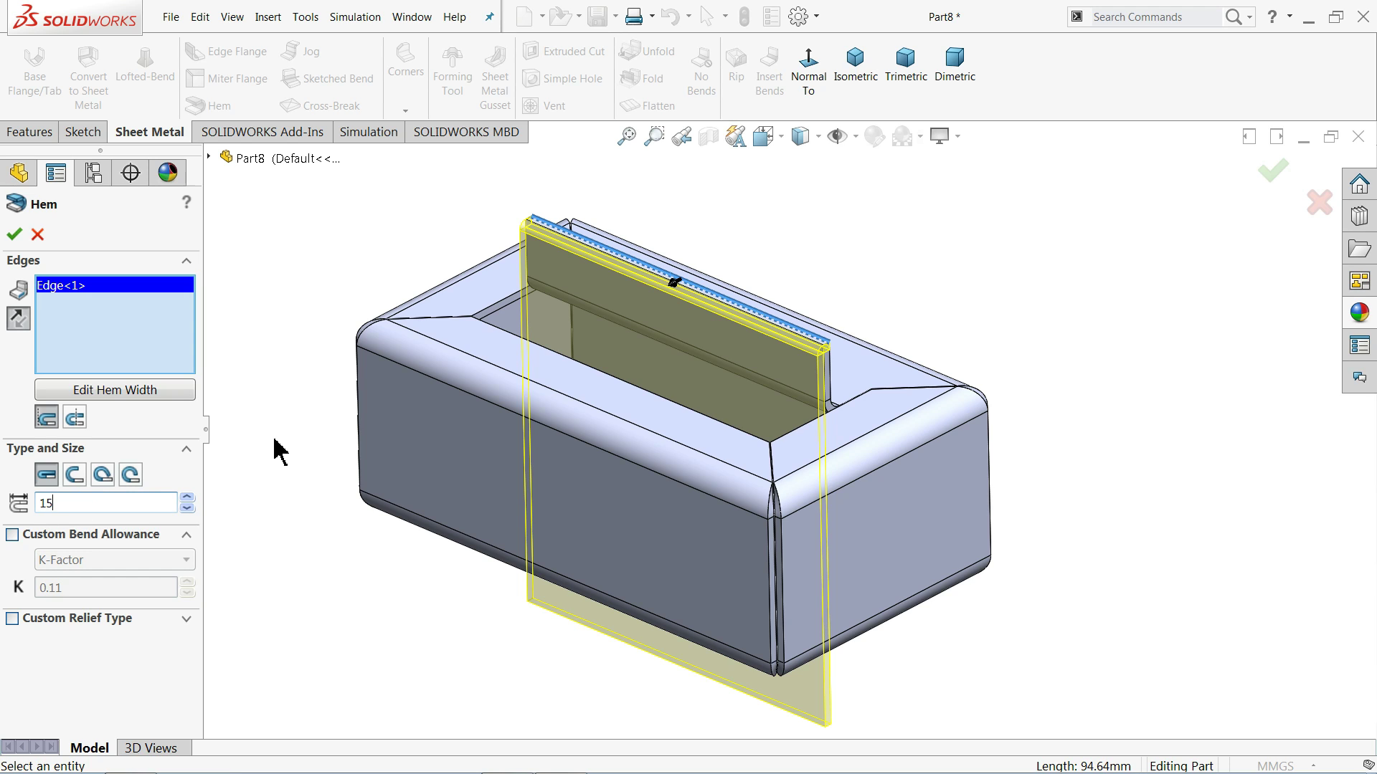
{"action": "key", "text": "Return"}
{"action": "scroll", "coordinate": [714, 385], "scroll_direction": "down", "scroll_amount": 4}
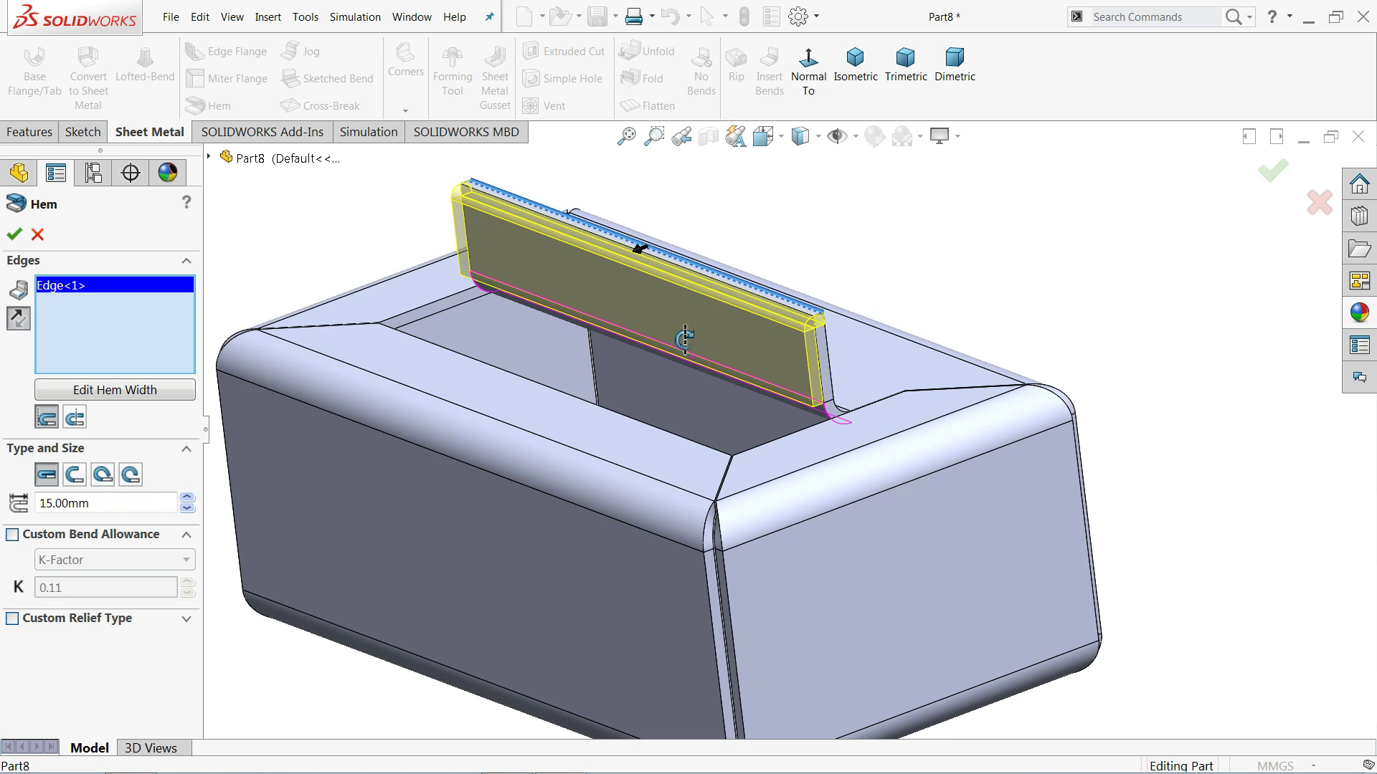
{"action": "middle_click_drag", "start_coordinate": [674, 329], "coordinate": [638, 301]}
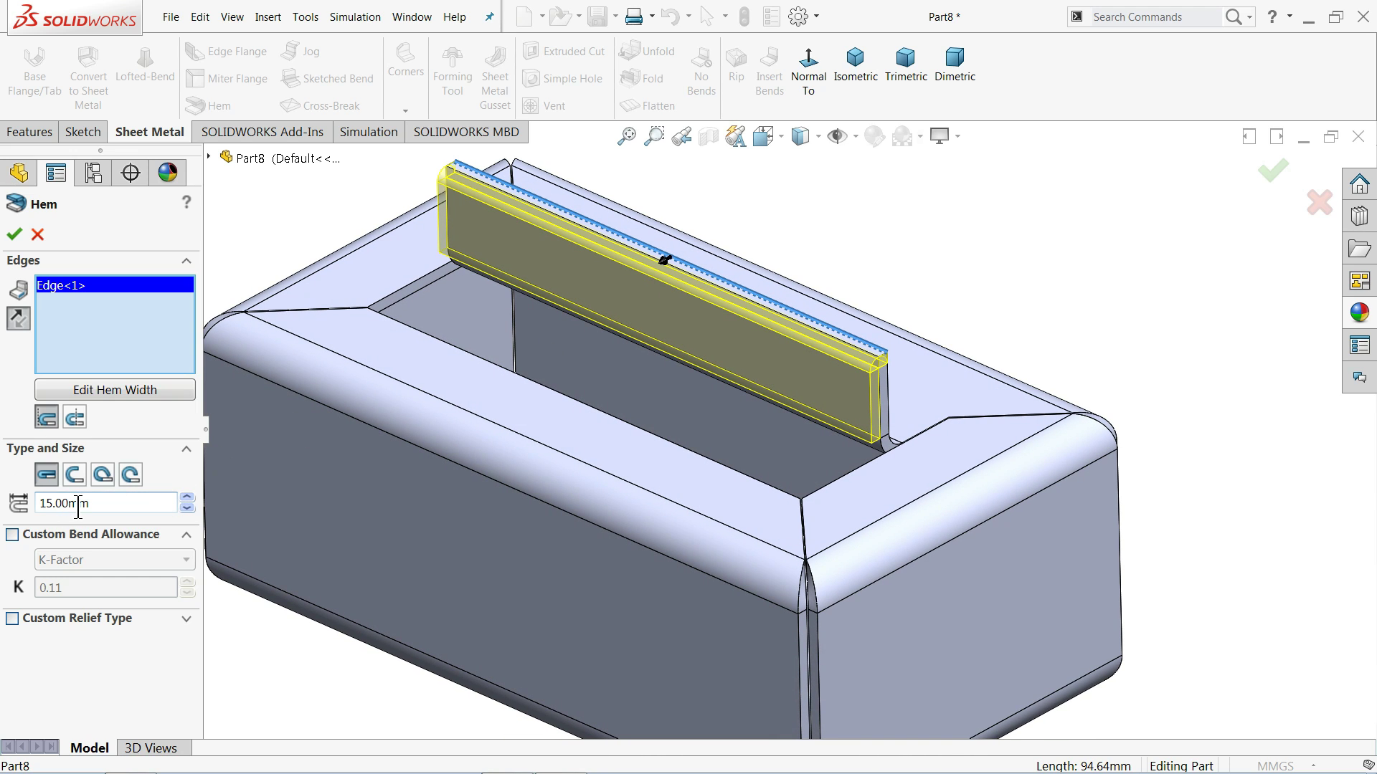
{"action": "left_click_drag", "start_coordinate": [96, 503], "coordinate": [29, 510]}
{"action": "key", "text": "Return"}
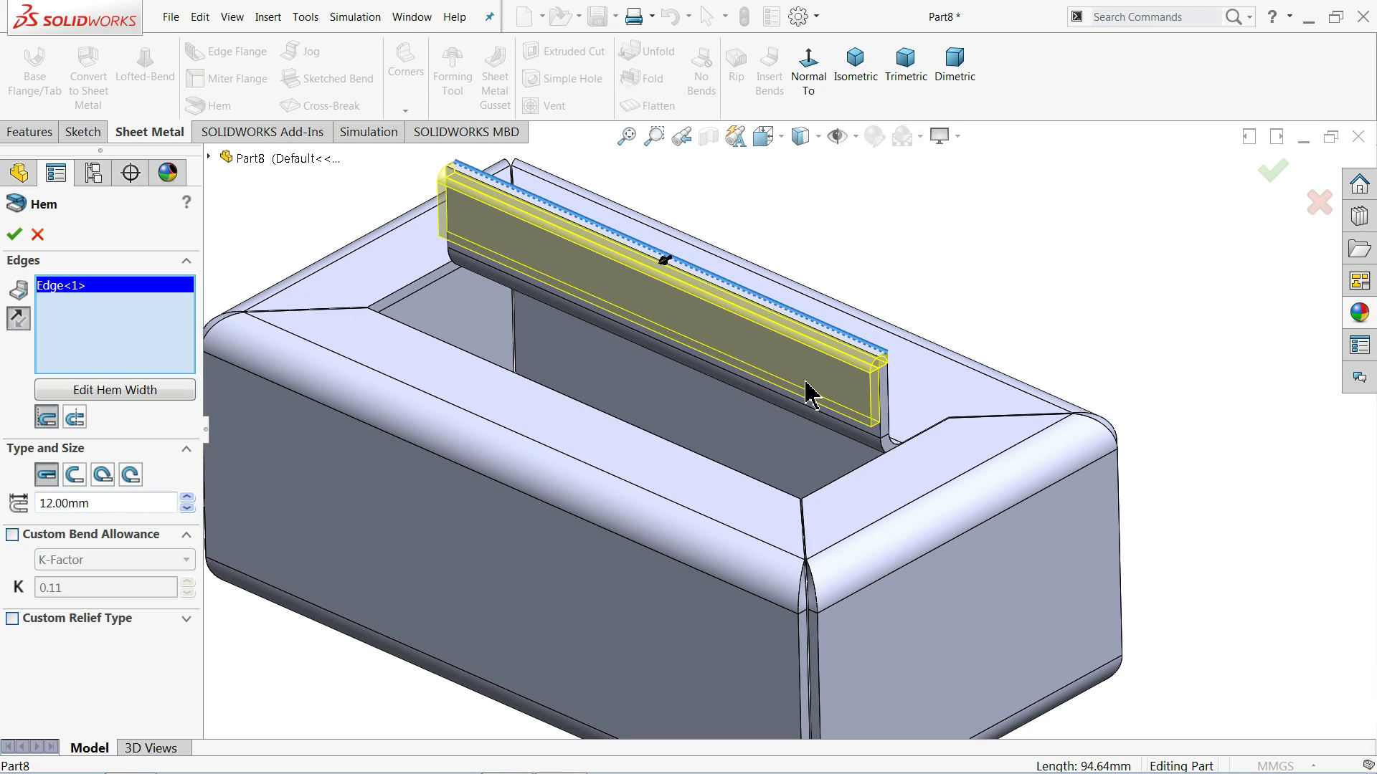
{"action": "double_click", "coordinate": [152, 502]}
{"action": "type", "text": "10"}
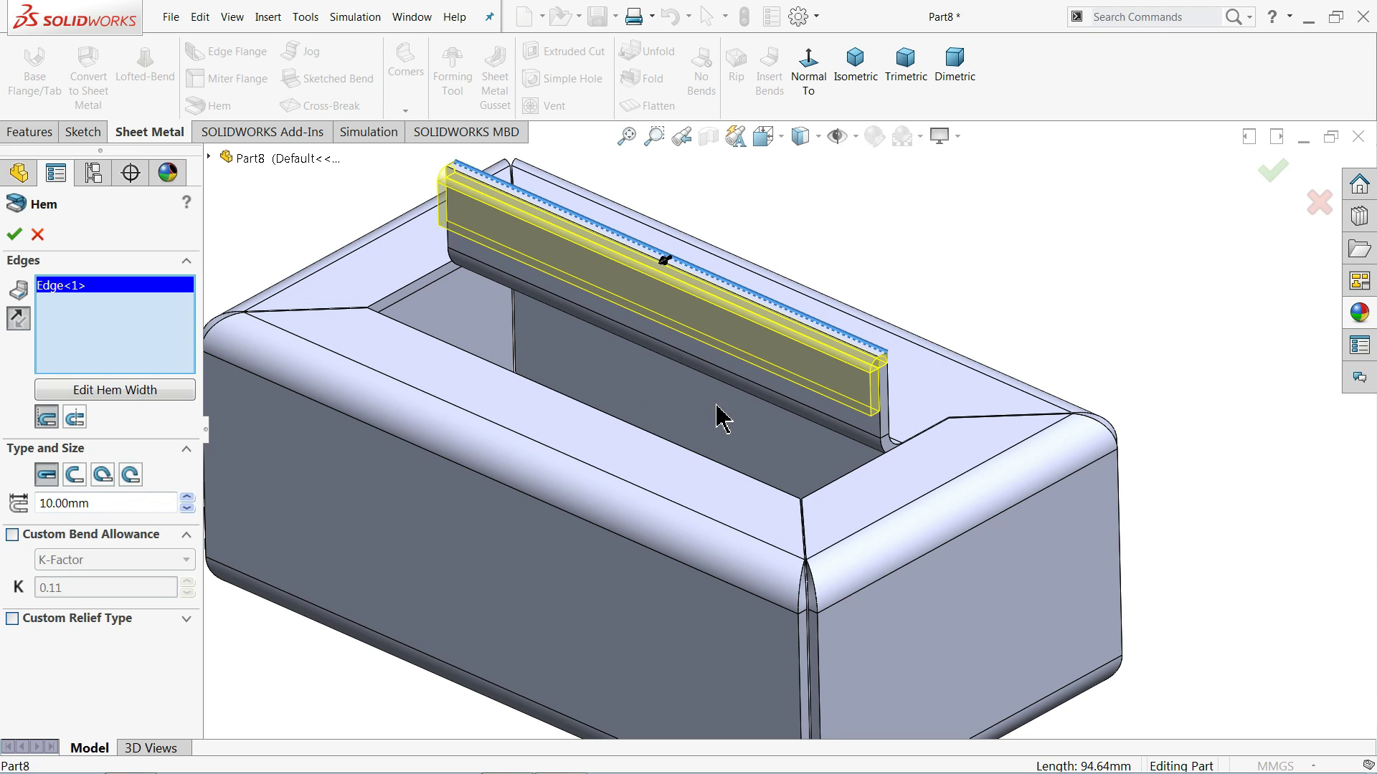
{"action": "scroll", "coordinate": [808, 414], "scroll_direction": "up", "scroll_amount": 2}
{"action": "scroll", "coordinate": [803, 389], "scroll_direction": "down", "scroll_amount": 2}
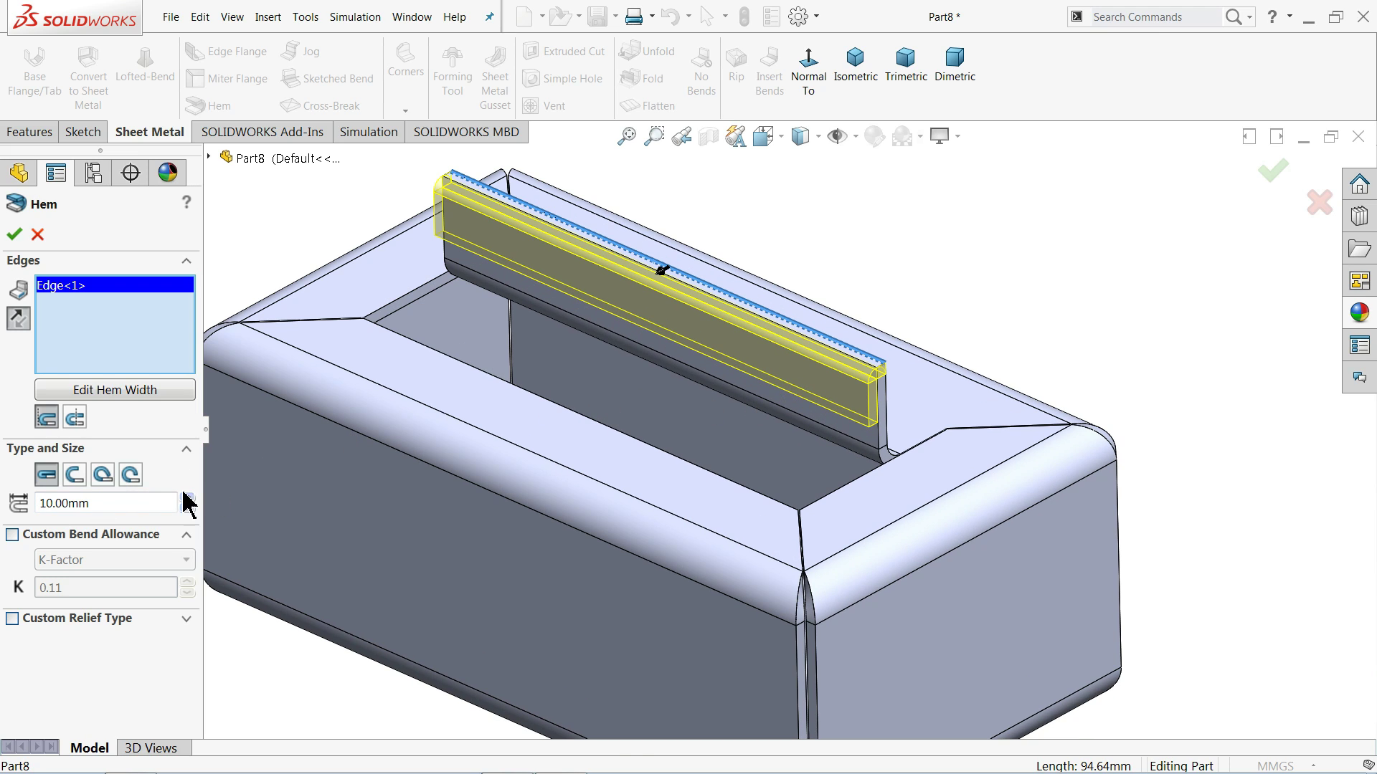
{"action": "left_click", "coordinate": [16, 237]}
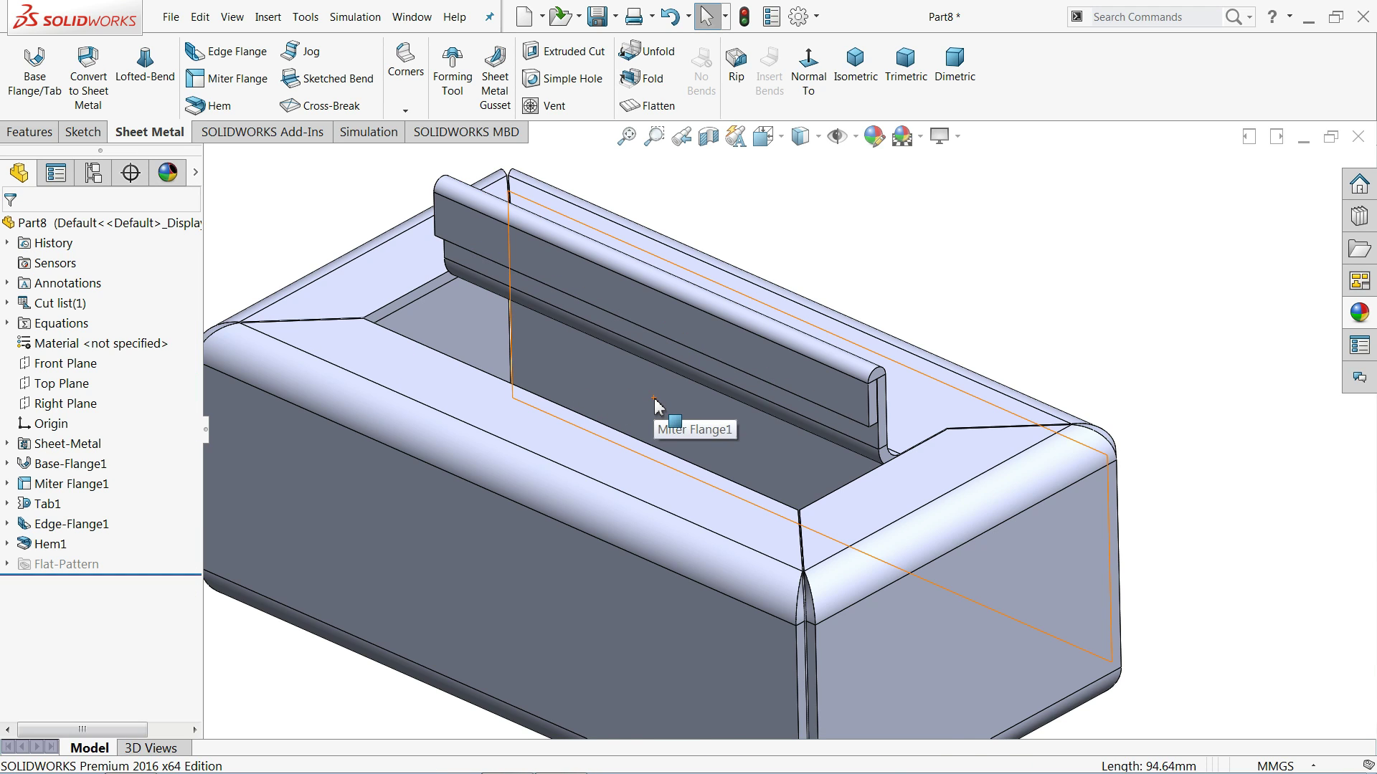
{"action": "scroll", "coordinate": [739, 393], "scroll_direction": "up", "scroll_amount": 3}
{"action": "middle_click_drag", "start_coordinate": [739, 393], "coordinate": [755, 482]}
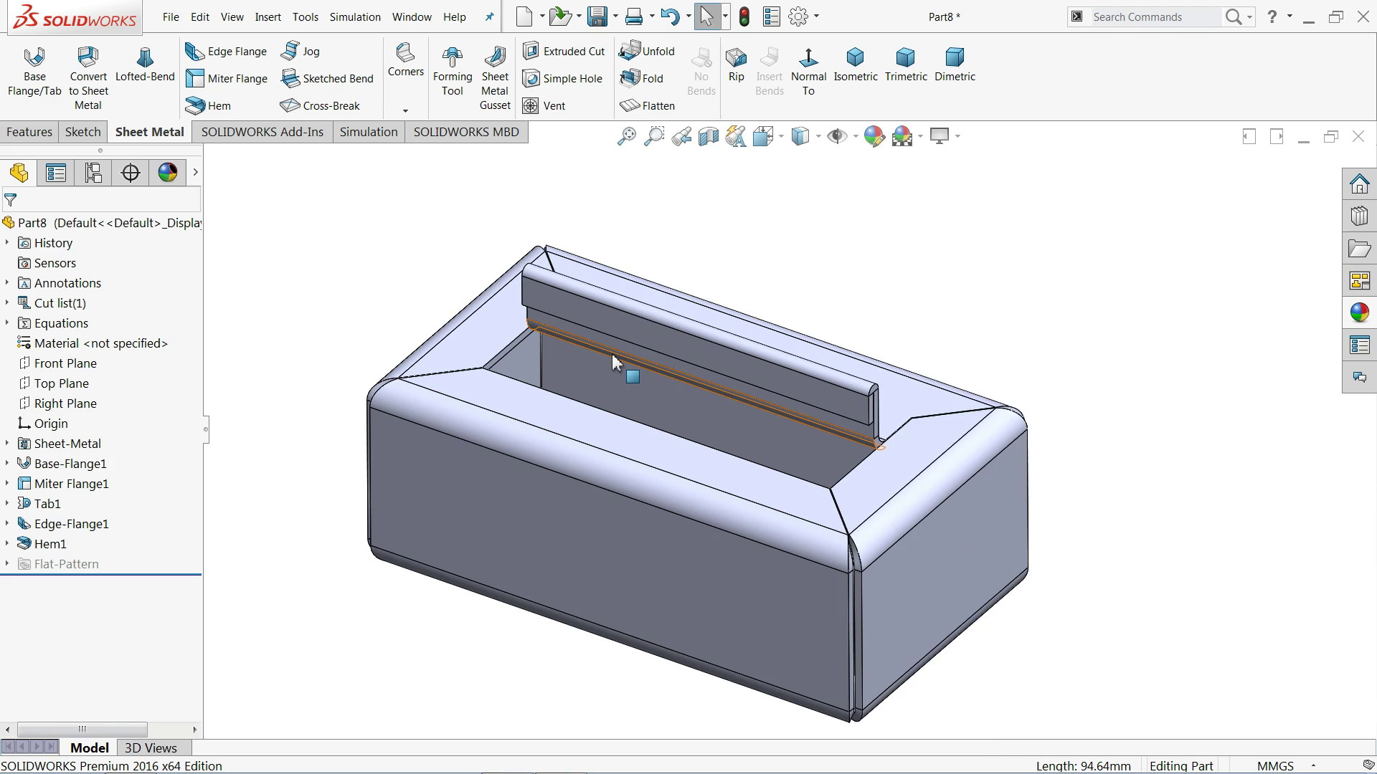
{"action": "scroll", "coordinate": [543, 358], "scroll_direction": "down", "scroll_amount": 2}
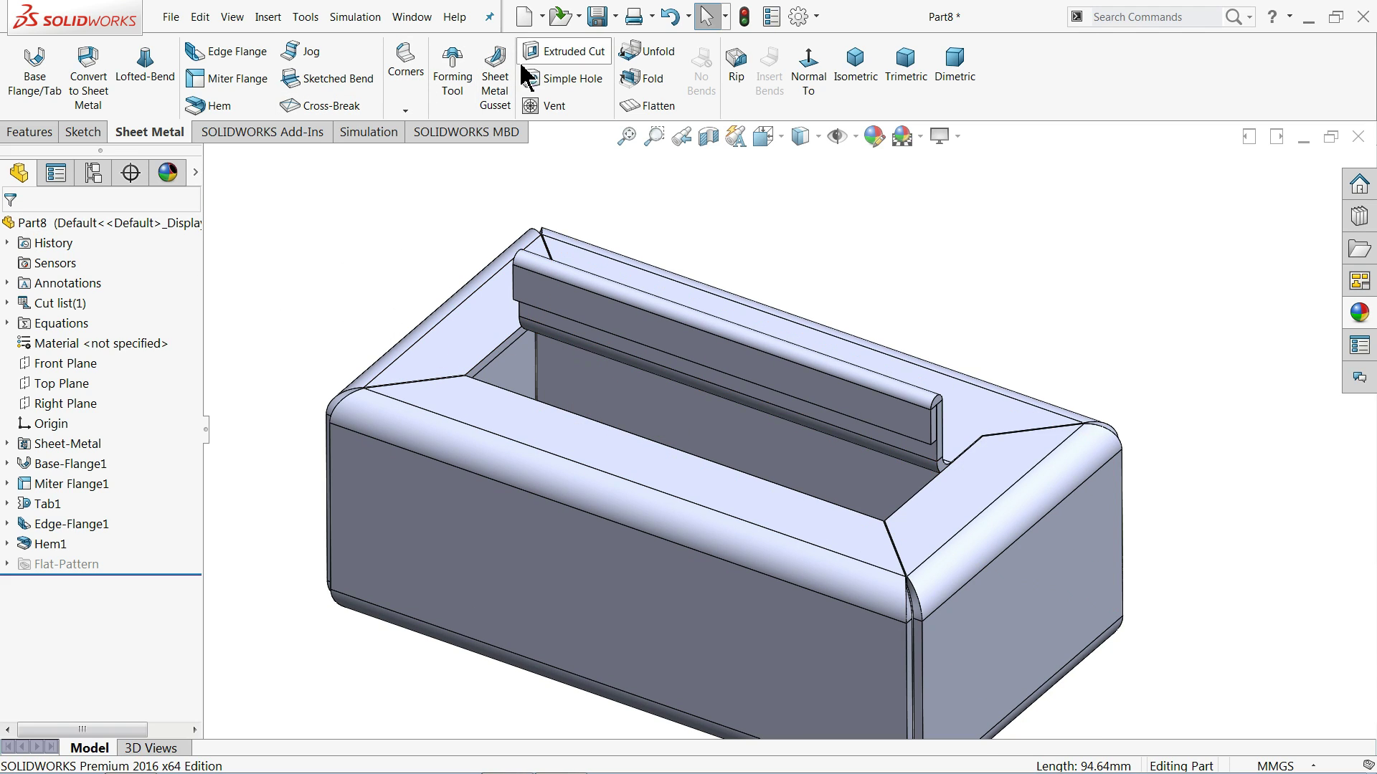
Sketch a left and a right circle on the front face for an extruded cut, then select both.
{"action": "left_click", "coordinate": [566, 52]}
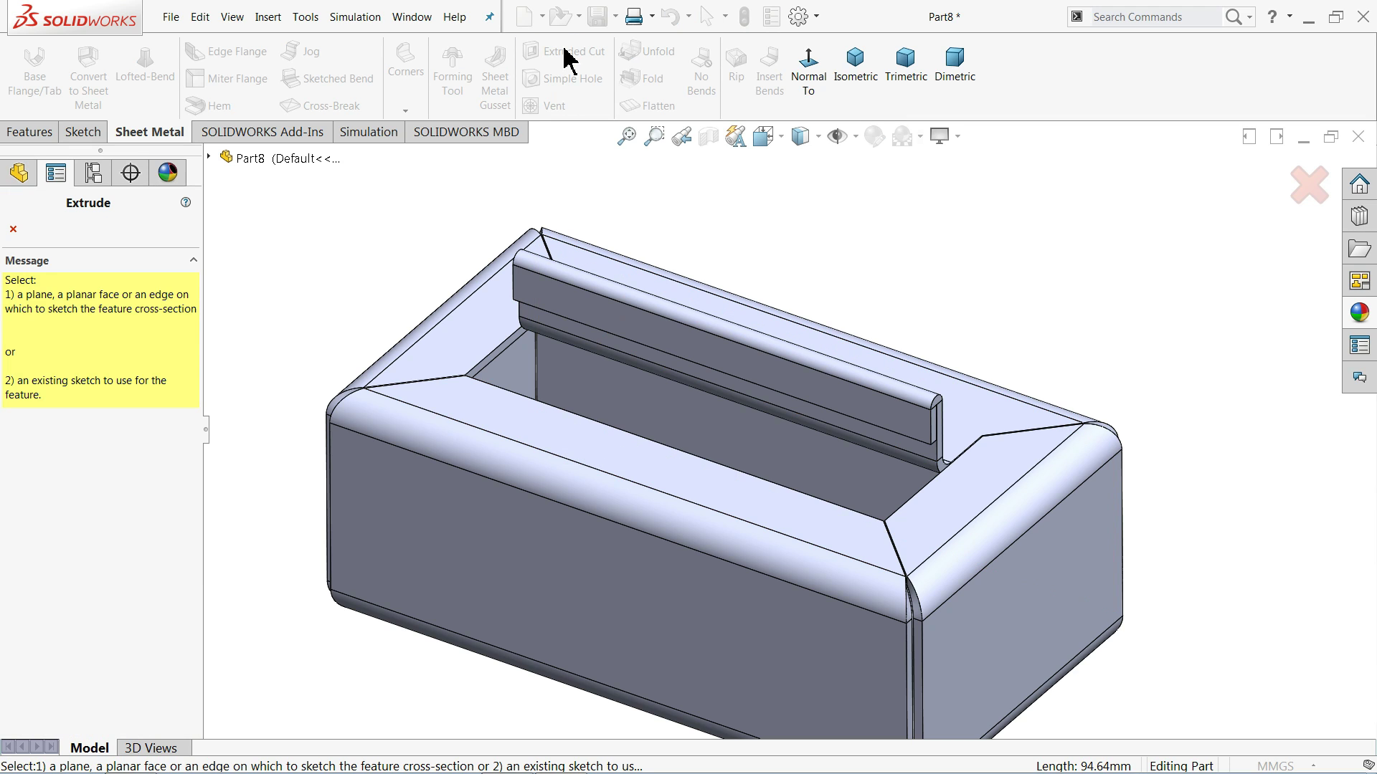
{"action": "left_click", "coordinate": [599, 576]}
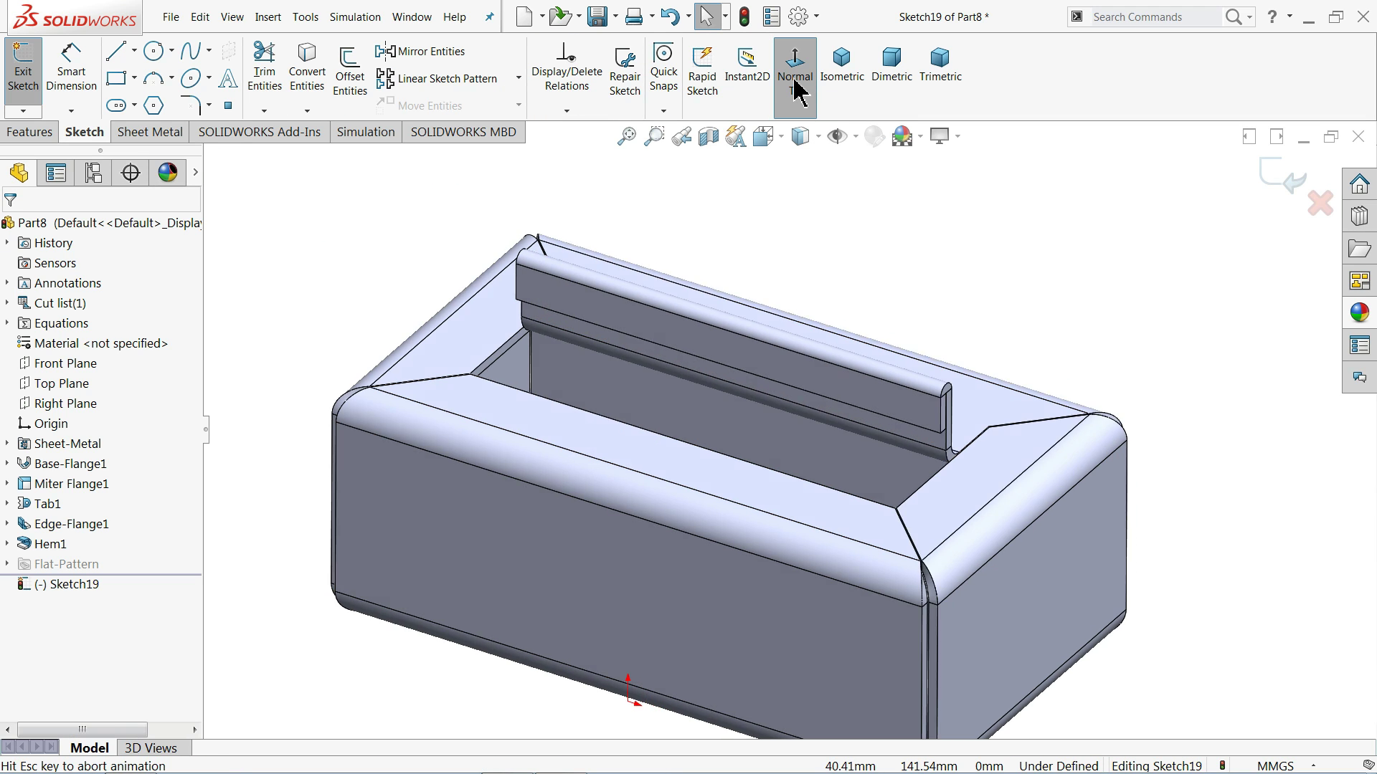
{"action": "left_click", "coordinate": [153, 51]}
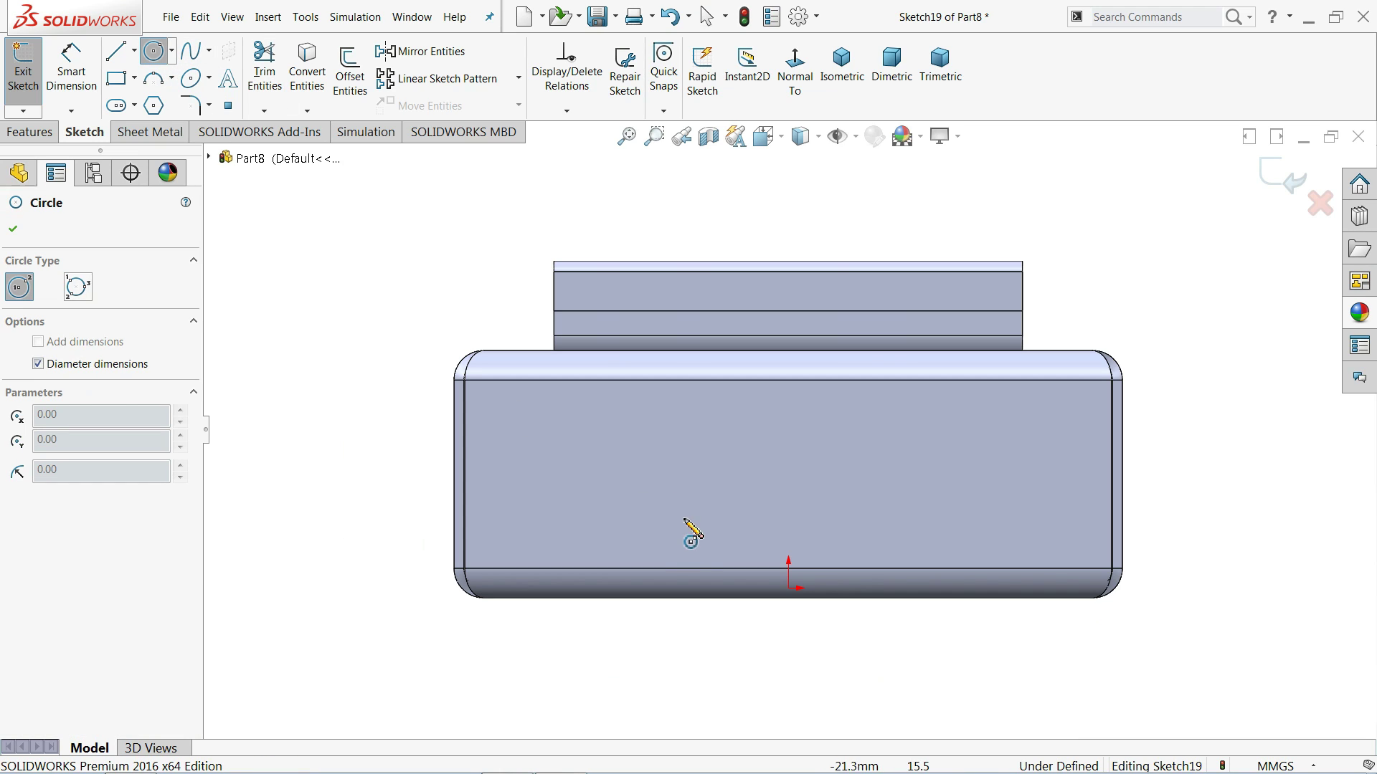
{"action": "left_click_drag", "start_coordinate": [629, 460], "coordinate": [654, 487]}
{"action": "left_click", "coordinate": [947, 450]}
{"action": "left_click", "coordinate": [984, 466]}
{"action": "right_click", "coordinate": [1029, 431]}
{"action": "left_click", "coordinate": [1061, 438]}
{"action": "left_click_drag", "start_coordinate": [1032, 373], "coordinate": [516, 534]}
Make the two circles equal and align their centres horizontally.
{"action": "left_click", "coordinate": [640, 455]}
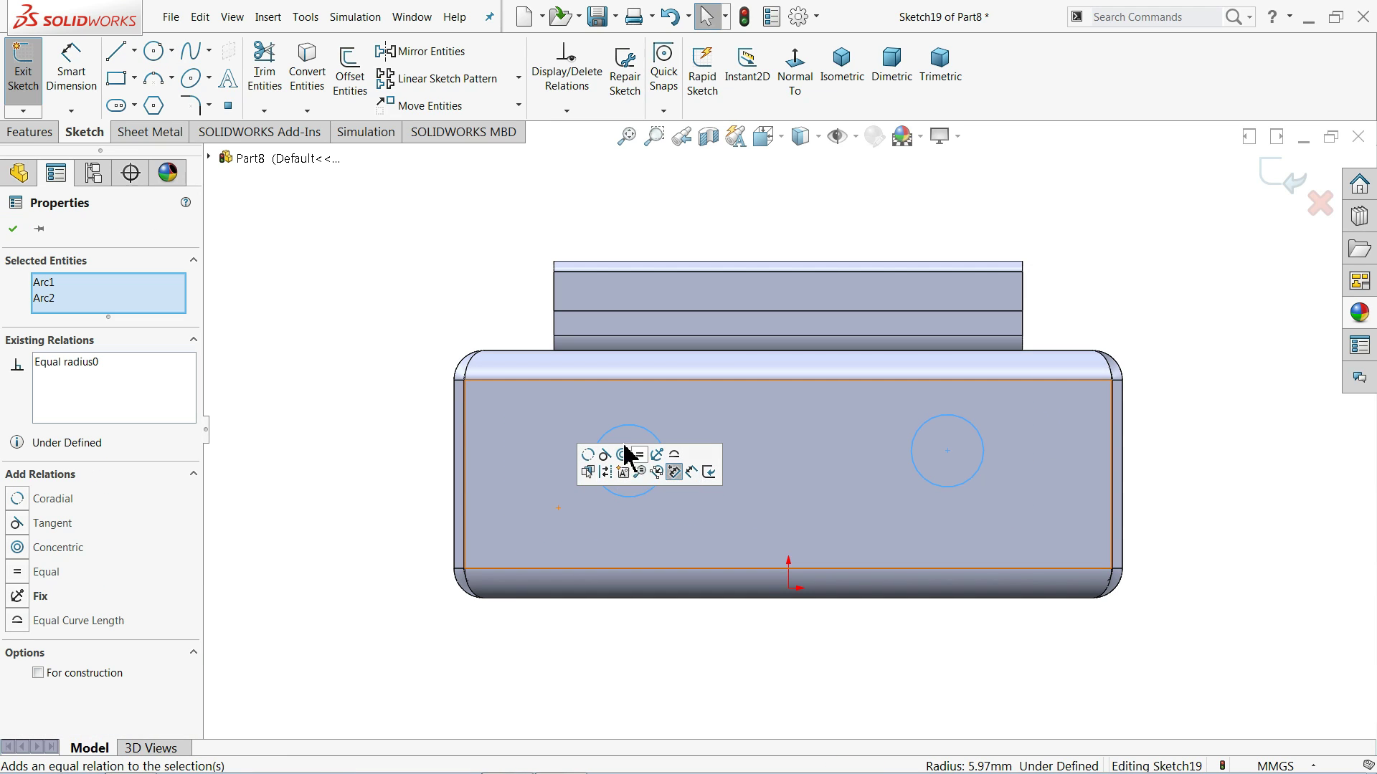
{"action": "left_click", "coordinate": [500, 297]}
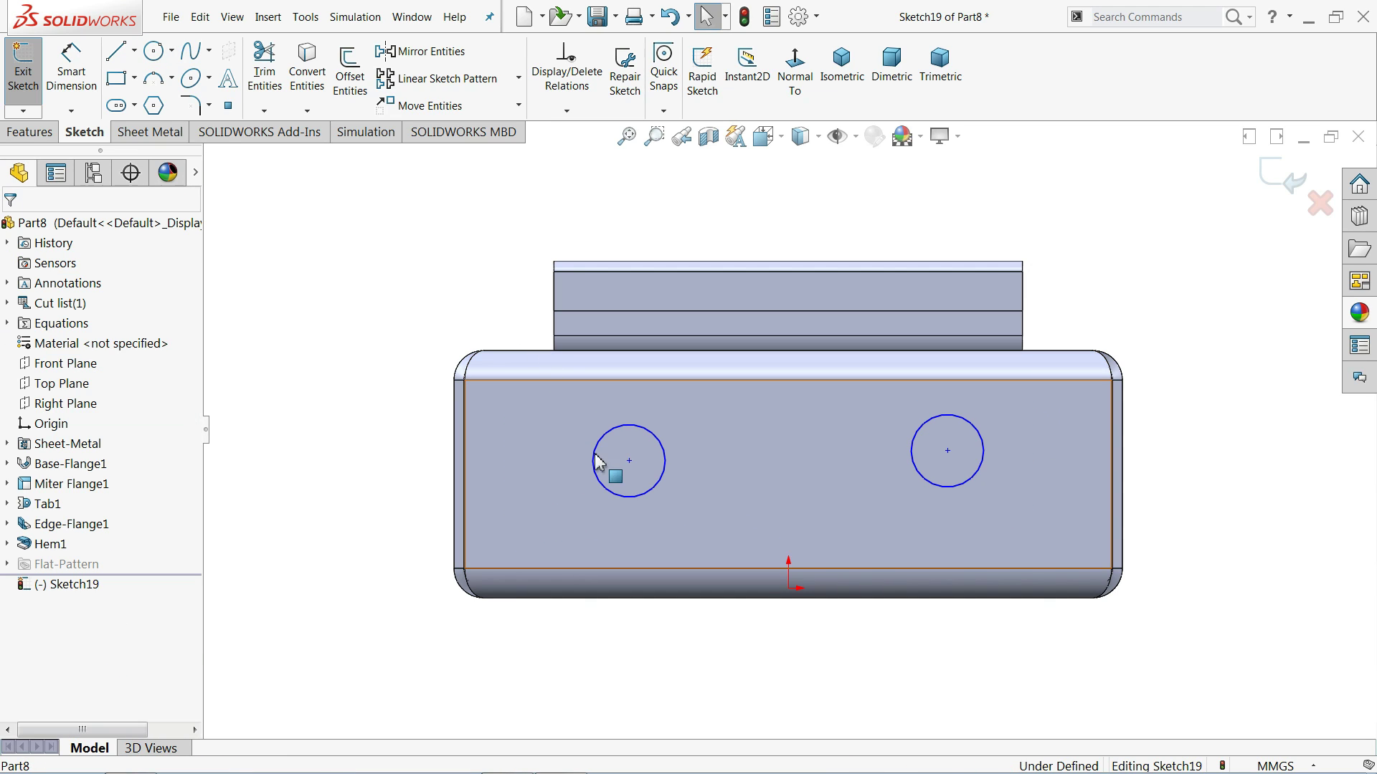
{"action": "left_click", "coordinate": [630, 462]}
{"action": "left_click", "coordinate": [948, 451], "text": "ctrl"}
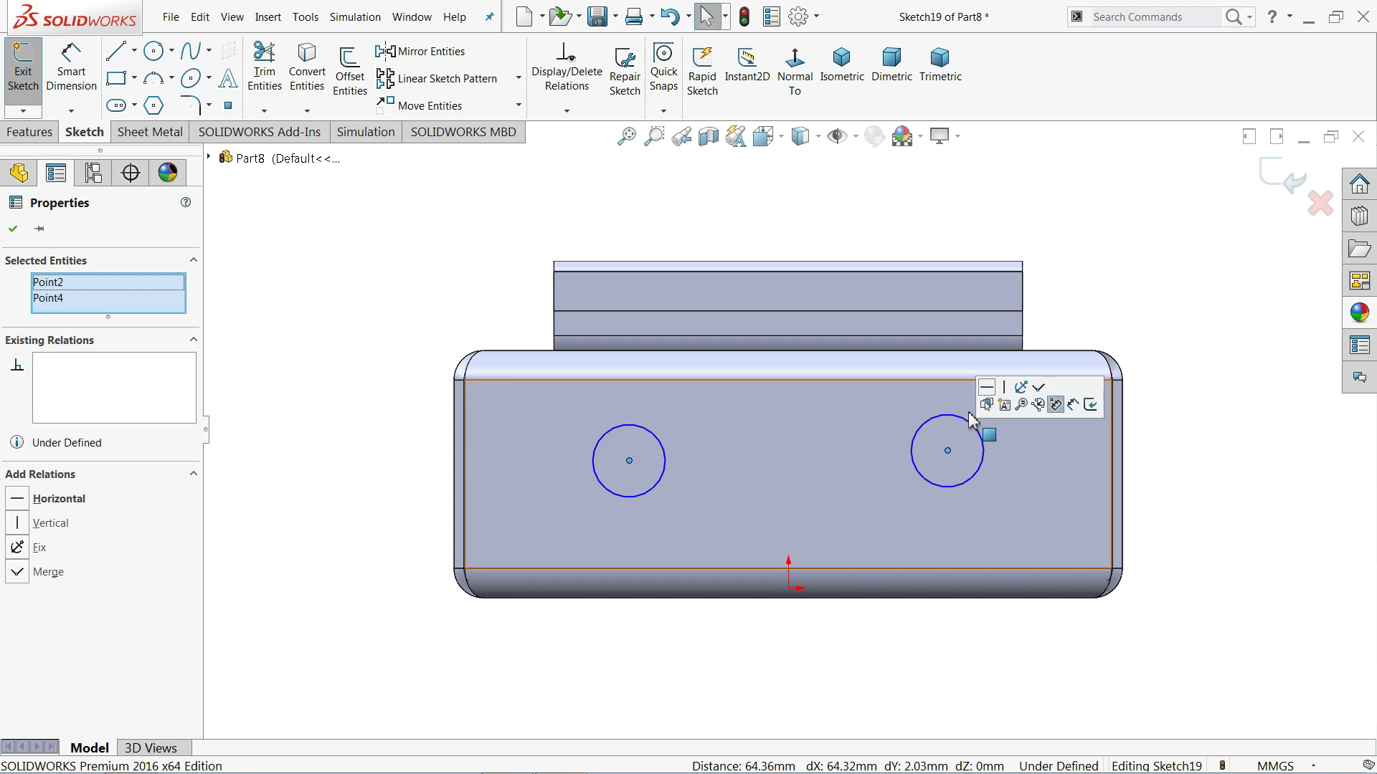
{"action": "left_click", "coordinate": [989, 389]}
{"action": "left_click", "coordinate": [489, 234]}
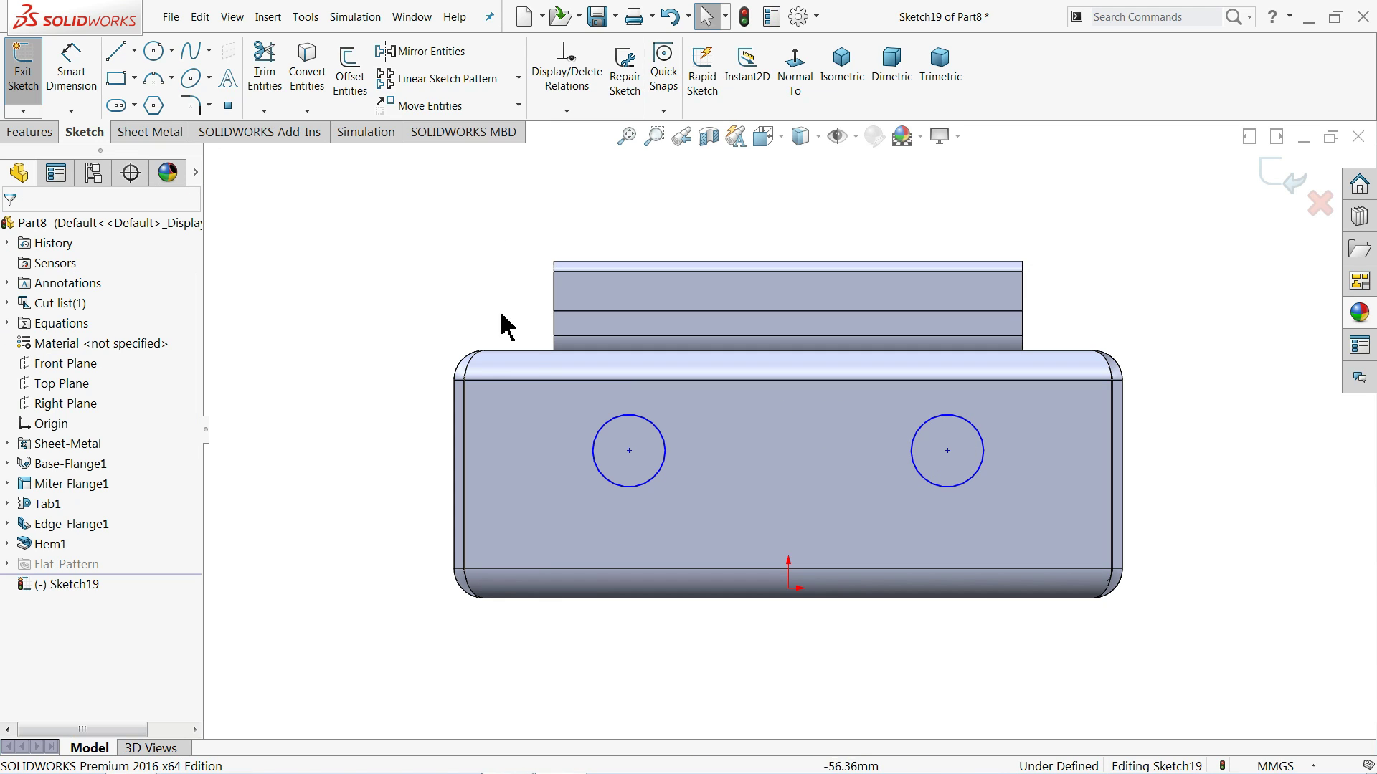
Dimension the left circle's centre 25 mm above the bottom and 30 mm from the left edge.
{"action": "left_click", "coordinate": [630, 452]}
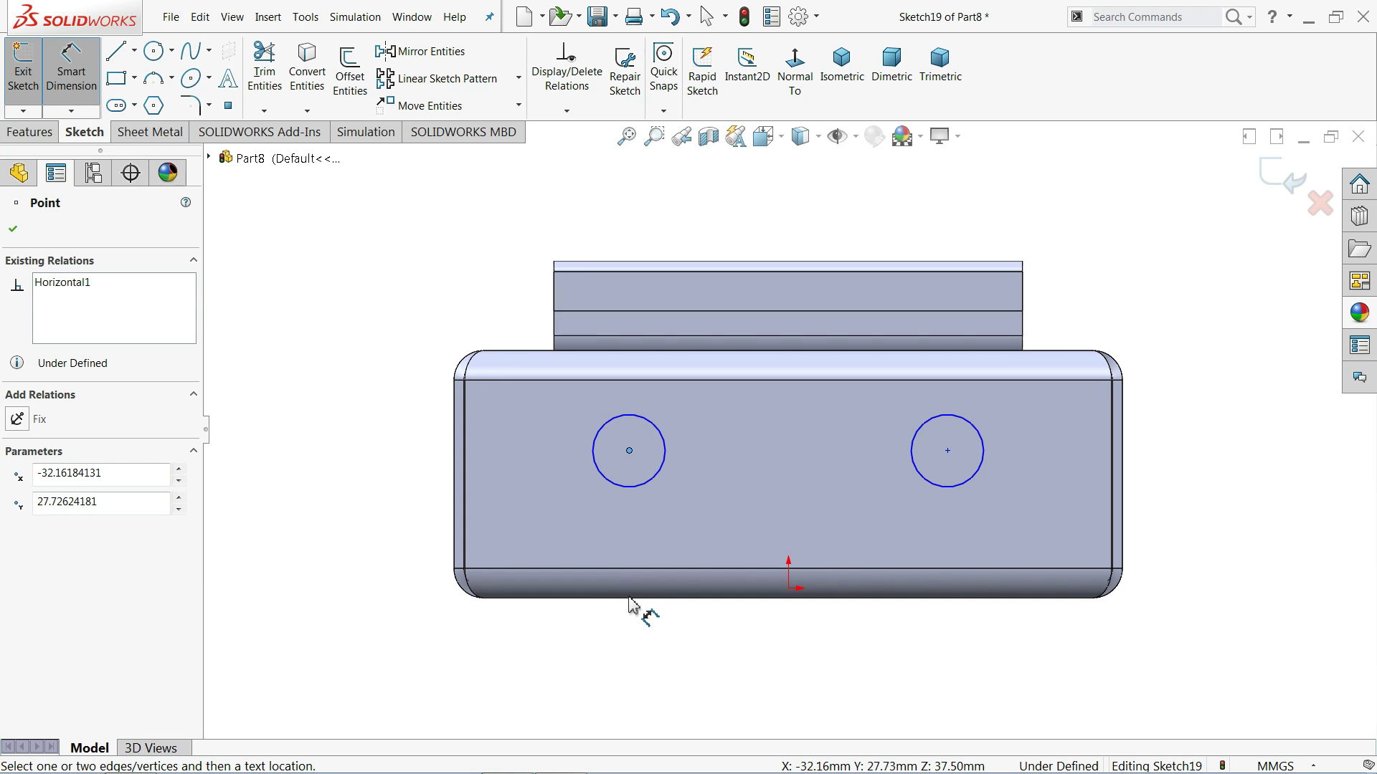
{"action": "left_click", "coordinate": [641, 598]}
{"action": "left_click", "coordinate": [339, 519]}
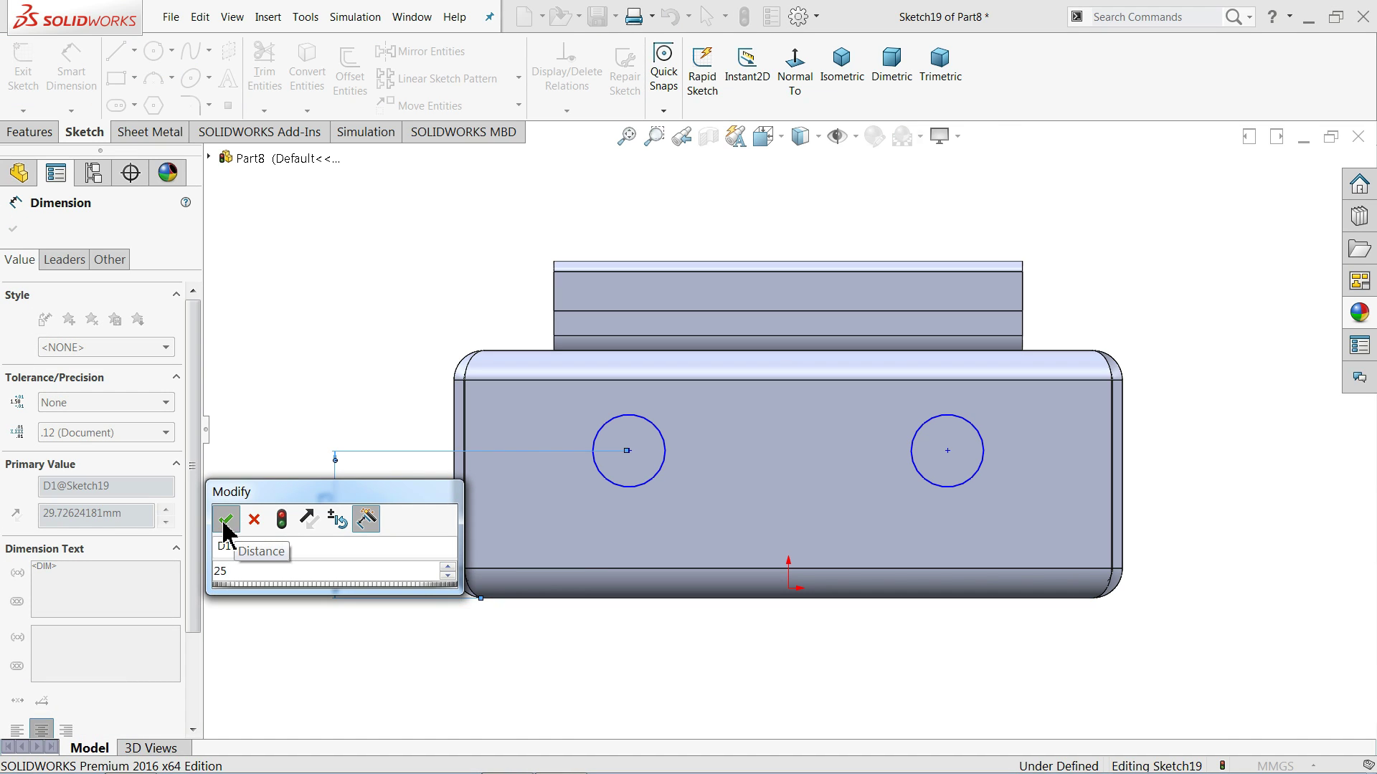
{"action": "left_click", "coordinate": [226, 520]}
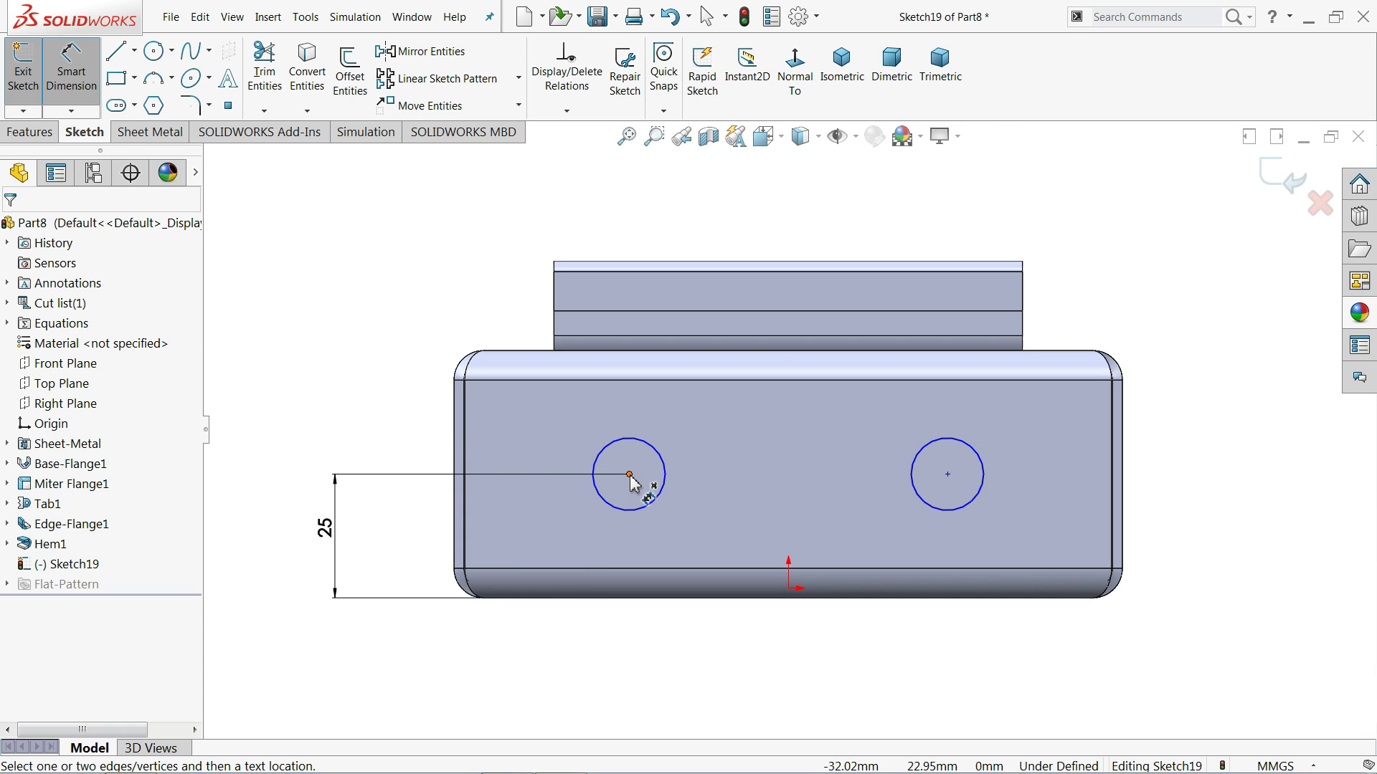
{"action": "left_click", "coordinate": [629, 474]}
{"action": "left_click", "coordinate": [464, 528]}
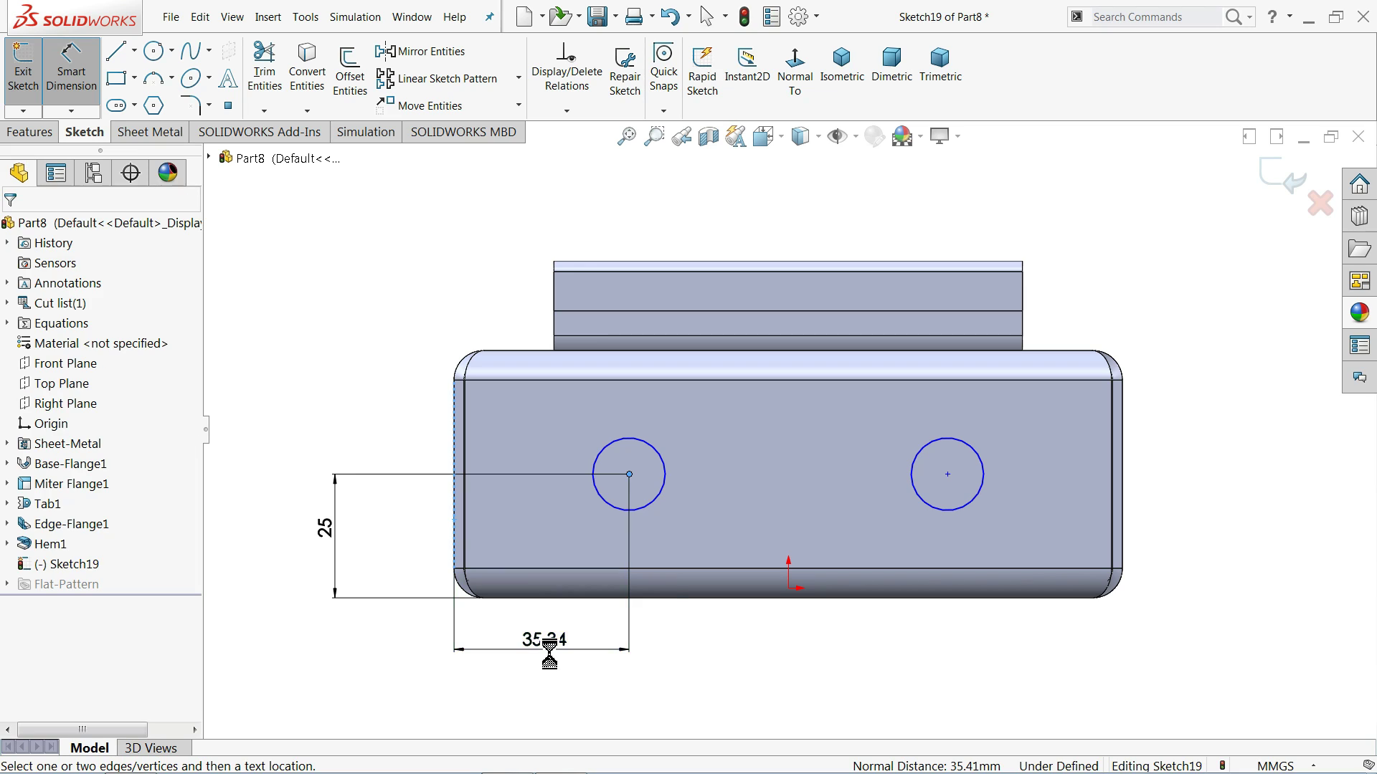
{"action": "left_click", "coordinate": [539, 650]}
{"action": "type", "text": "30"}
{"action": "left_click", "coordinate": [433, 652]}
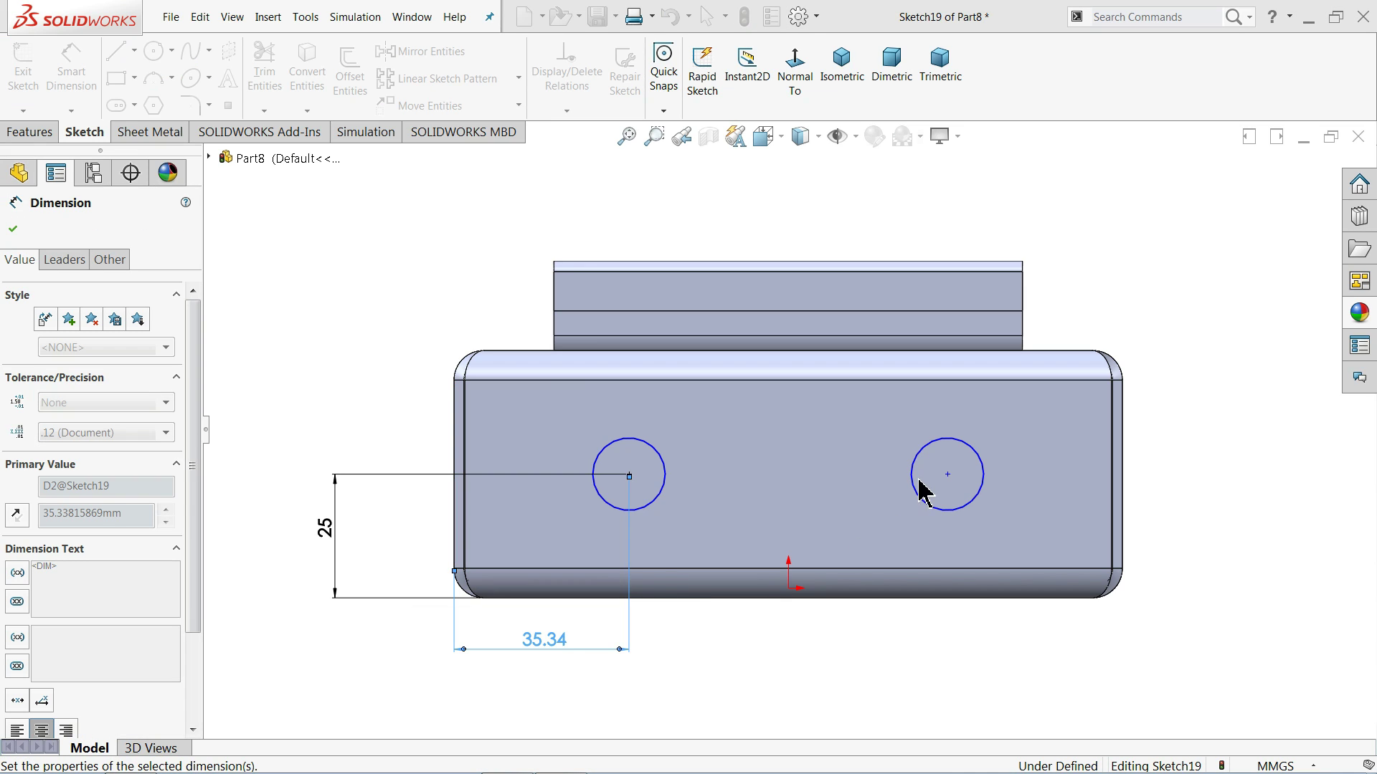
Dimension the right circle's centre 30 mm from the right edge and its diameter 15 mm.
{"action": "left_click", "coordinate": [922, 475]}
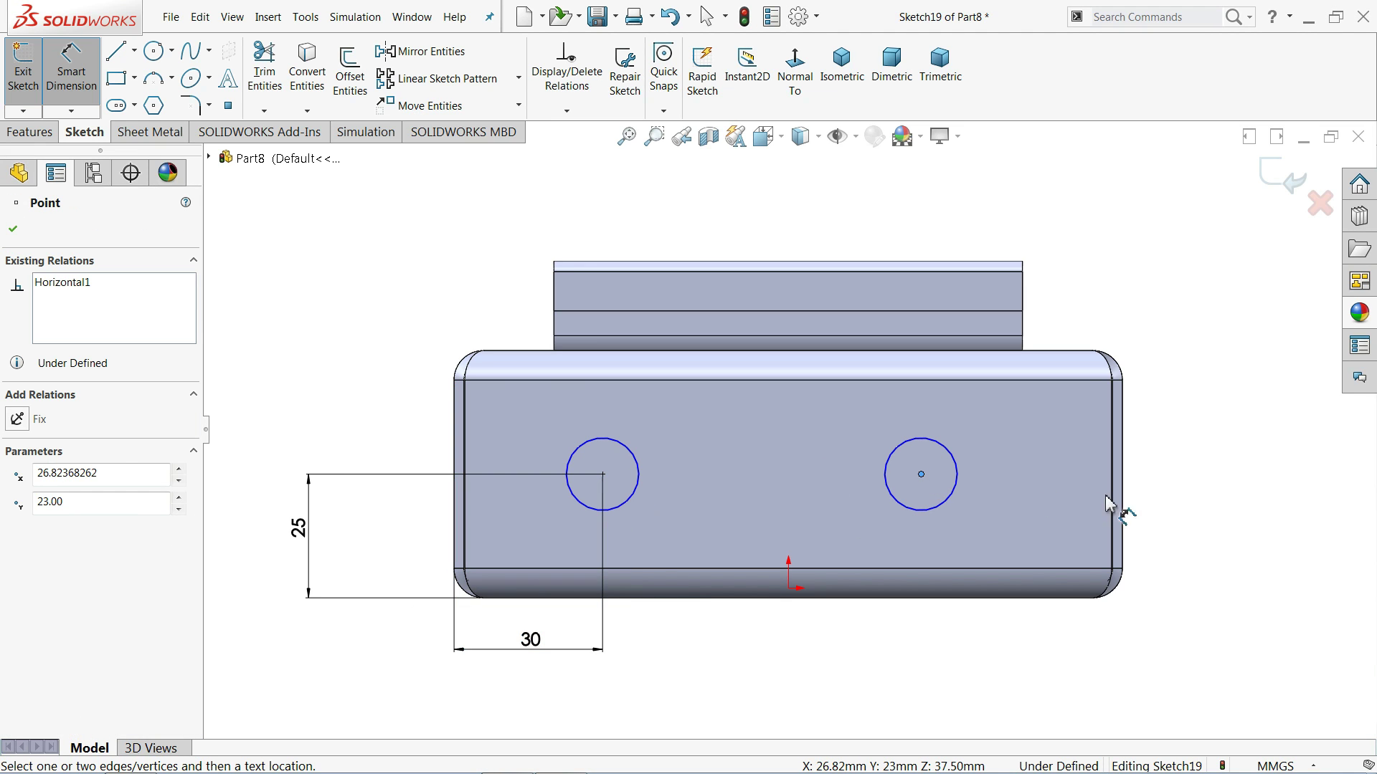
{"action": "left_click", "coordinate": [1123, 507]}
{"action": "left_click", "coordinate": [960, 629]}
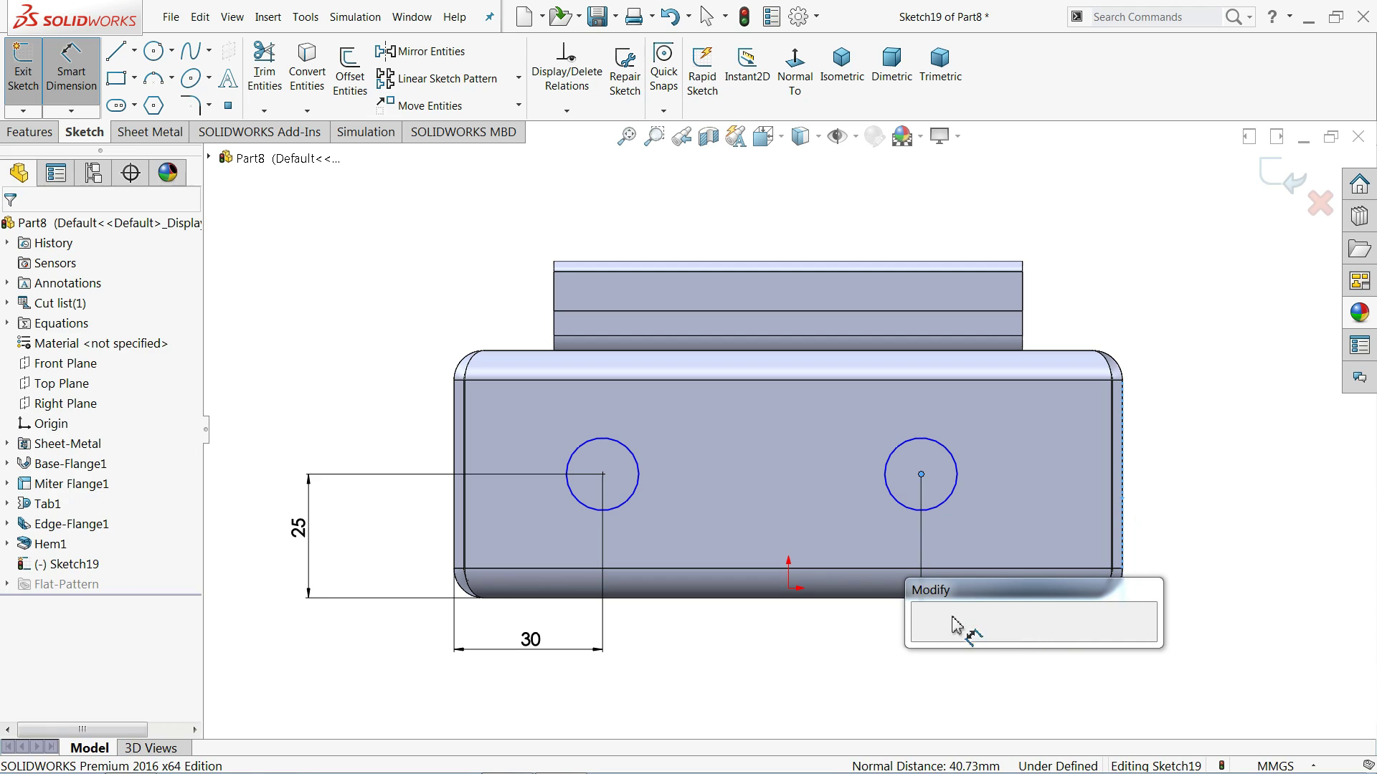
{"action": "type", "text": "30"}
{"action": "left_click", "coordinate": [924, 639]}
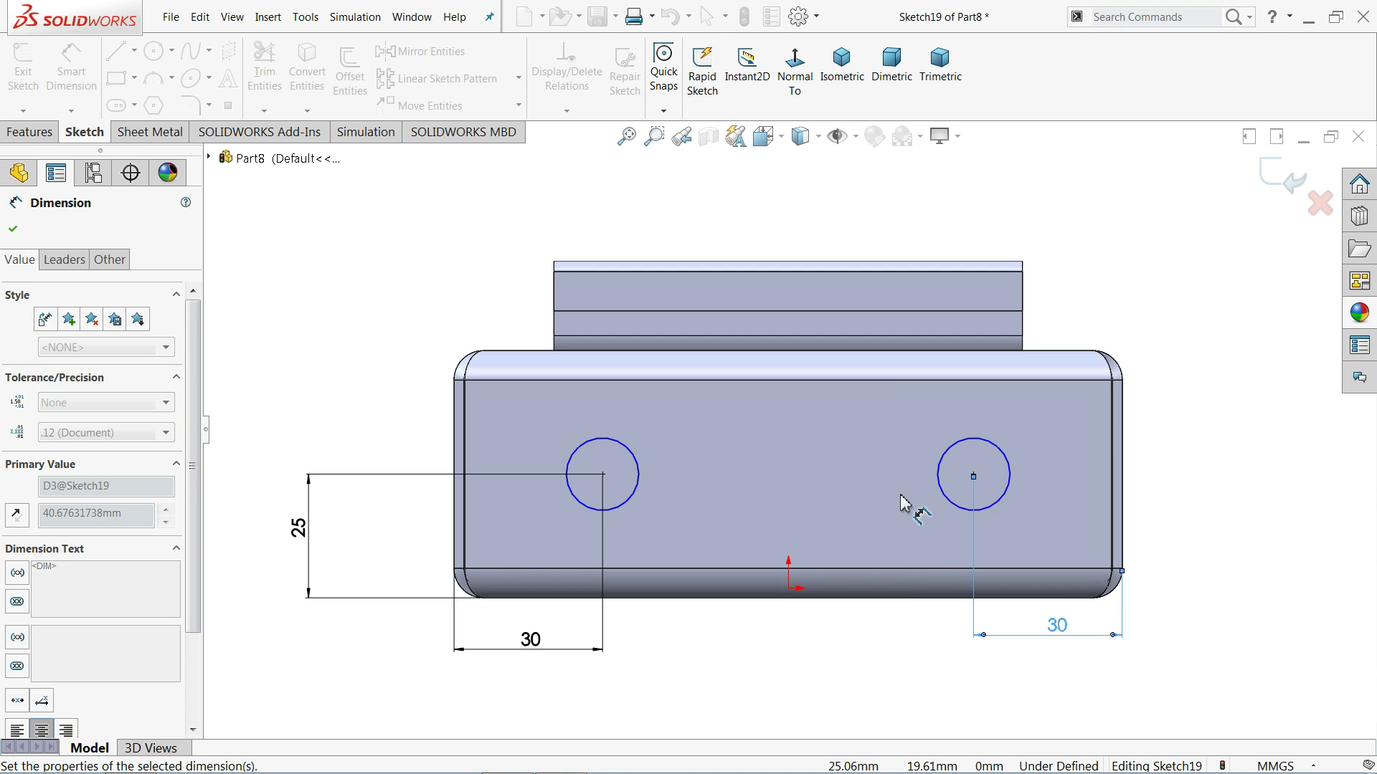
{"action": "key", "text": "Escape"}
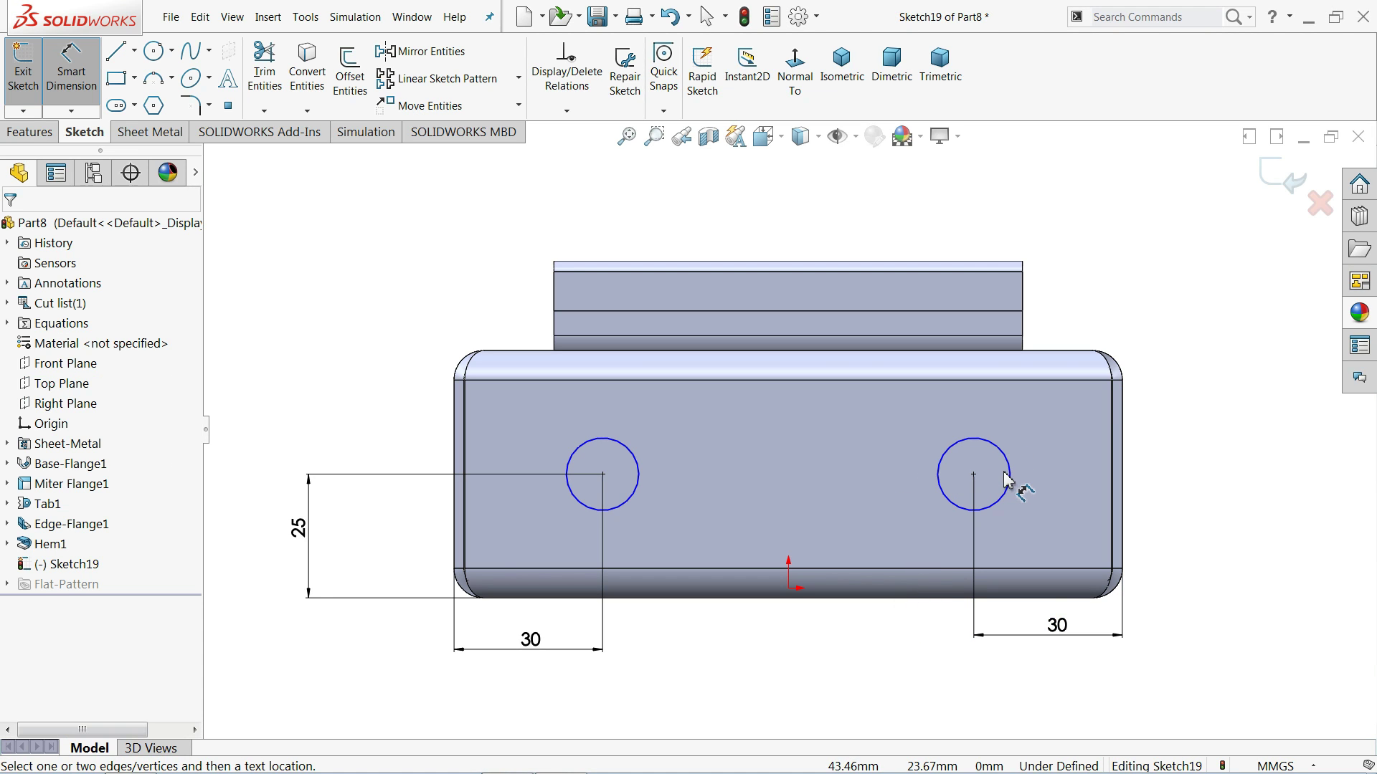
{"action": "left_click", "coordinate": [1009, 474]}
{"action": "left_click", "coordinate": [1128, 473]}
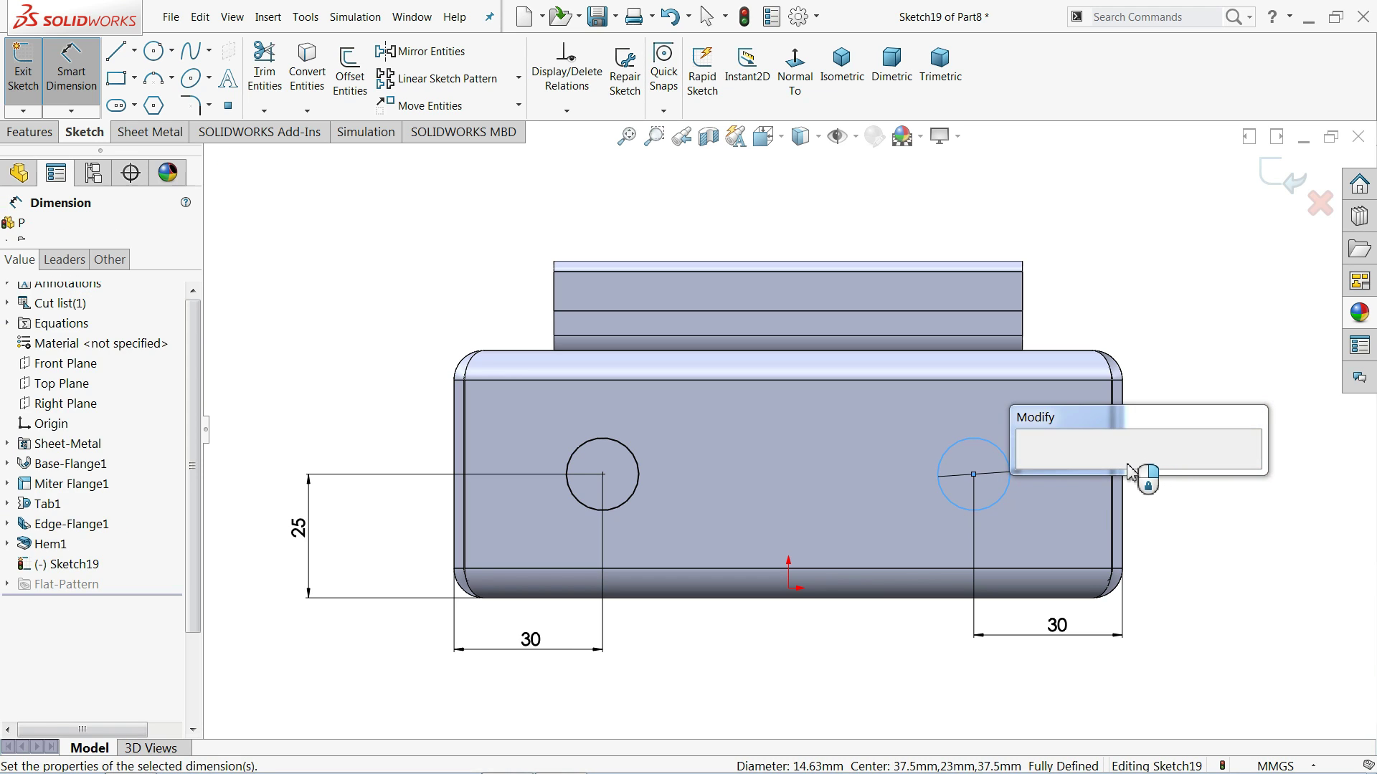
{"action": "type", "text": "15"}
{"action": "left_click", "coordinate": [1033, 469]}
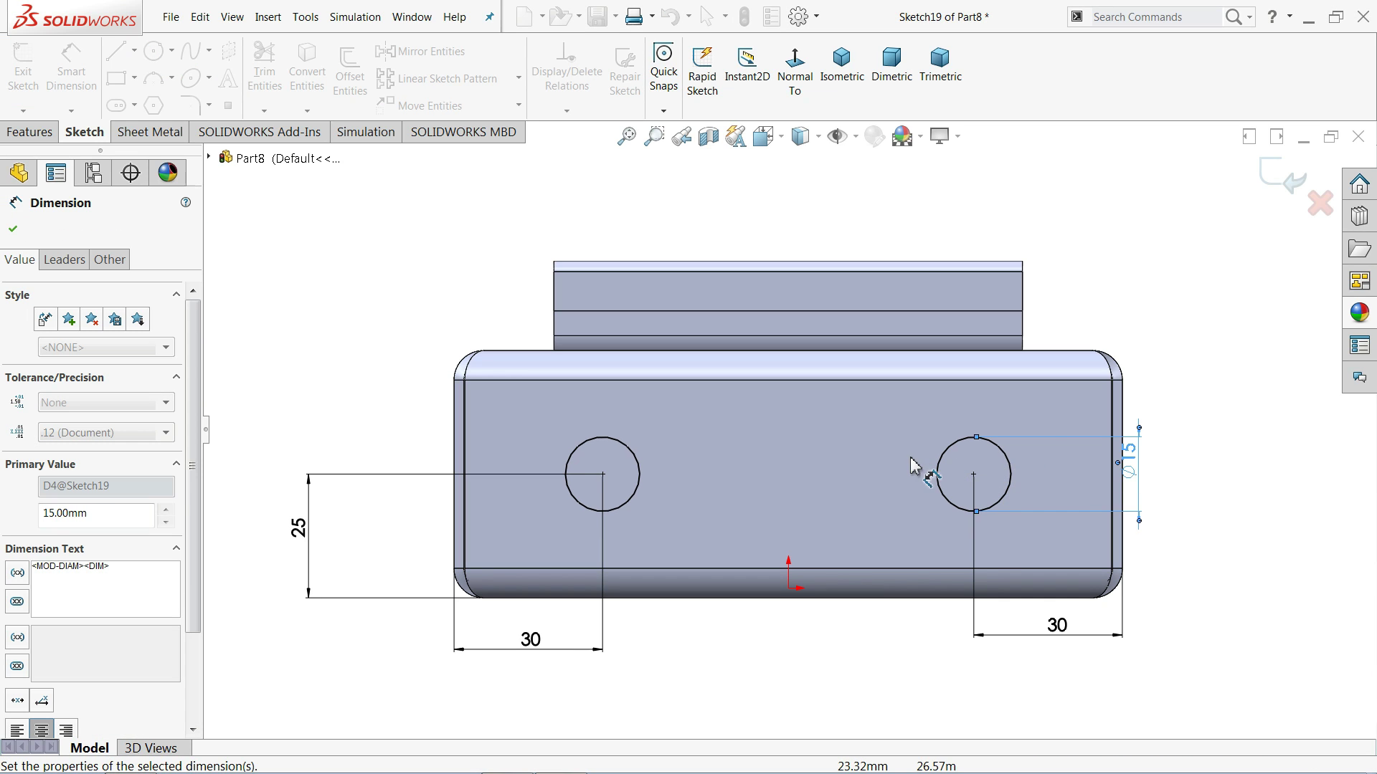
Exit the sketch and cut only the left circle Through All as Cut-Extrude1.
{"action": "left_click", "coordinate": [854, 80]}
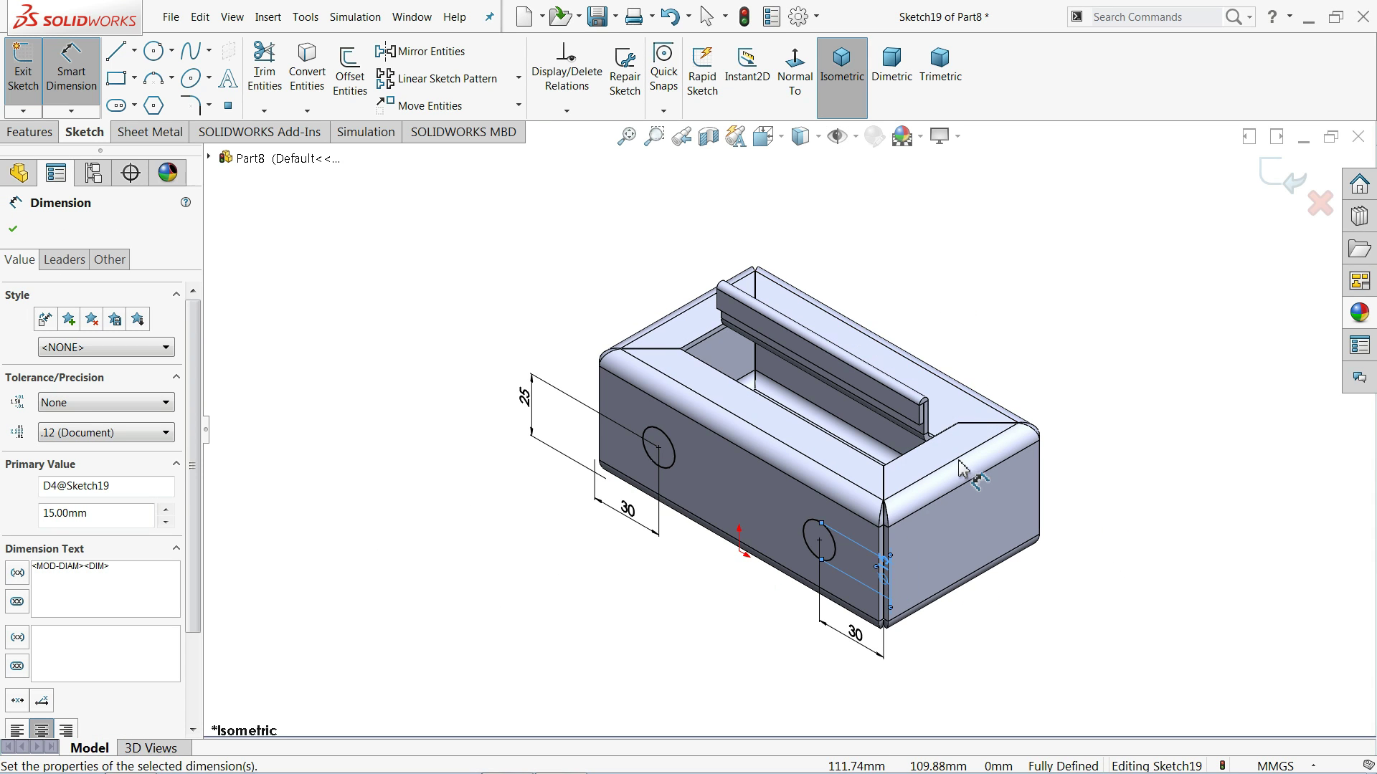
{"action": "left_click", "coordinate": [1284, 175]}
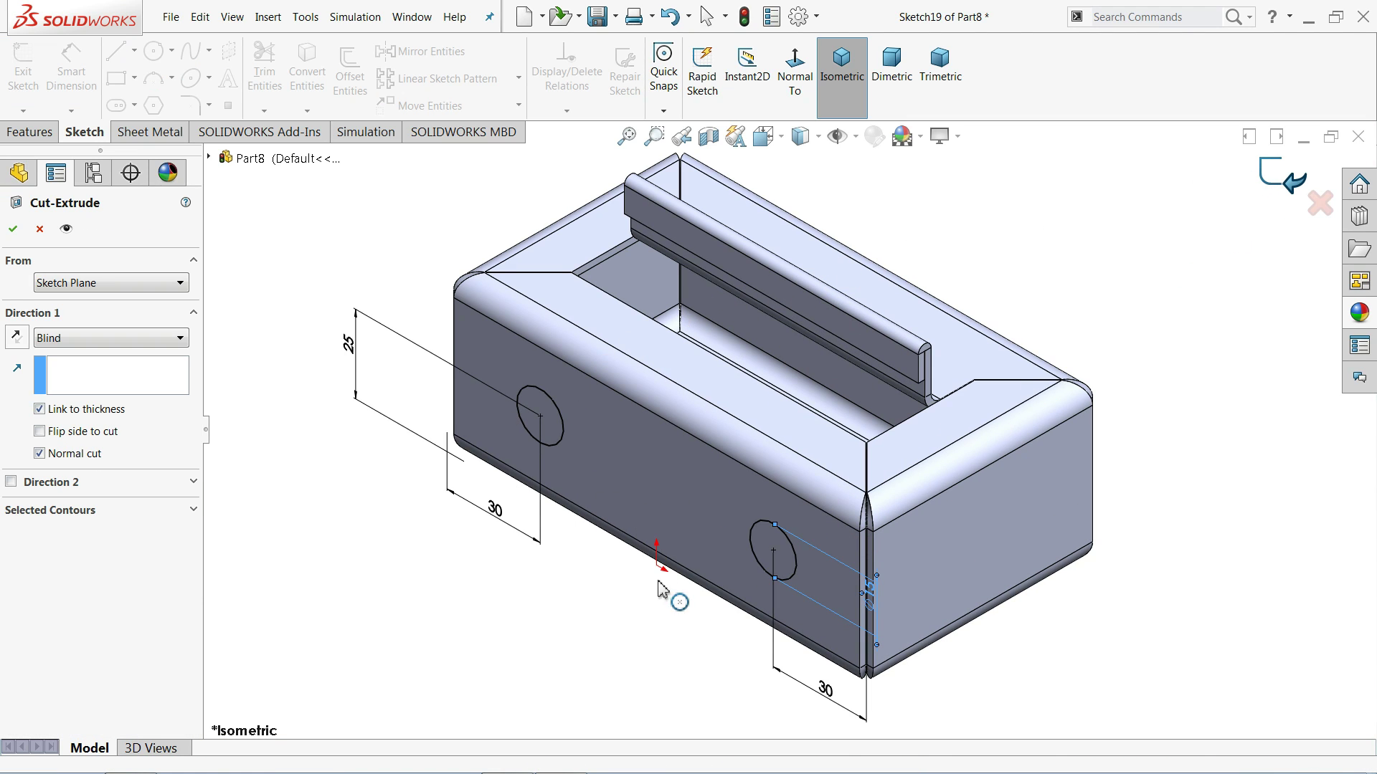
{"action": "left_click", "coordinate": [65, 507]}
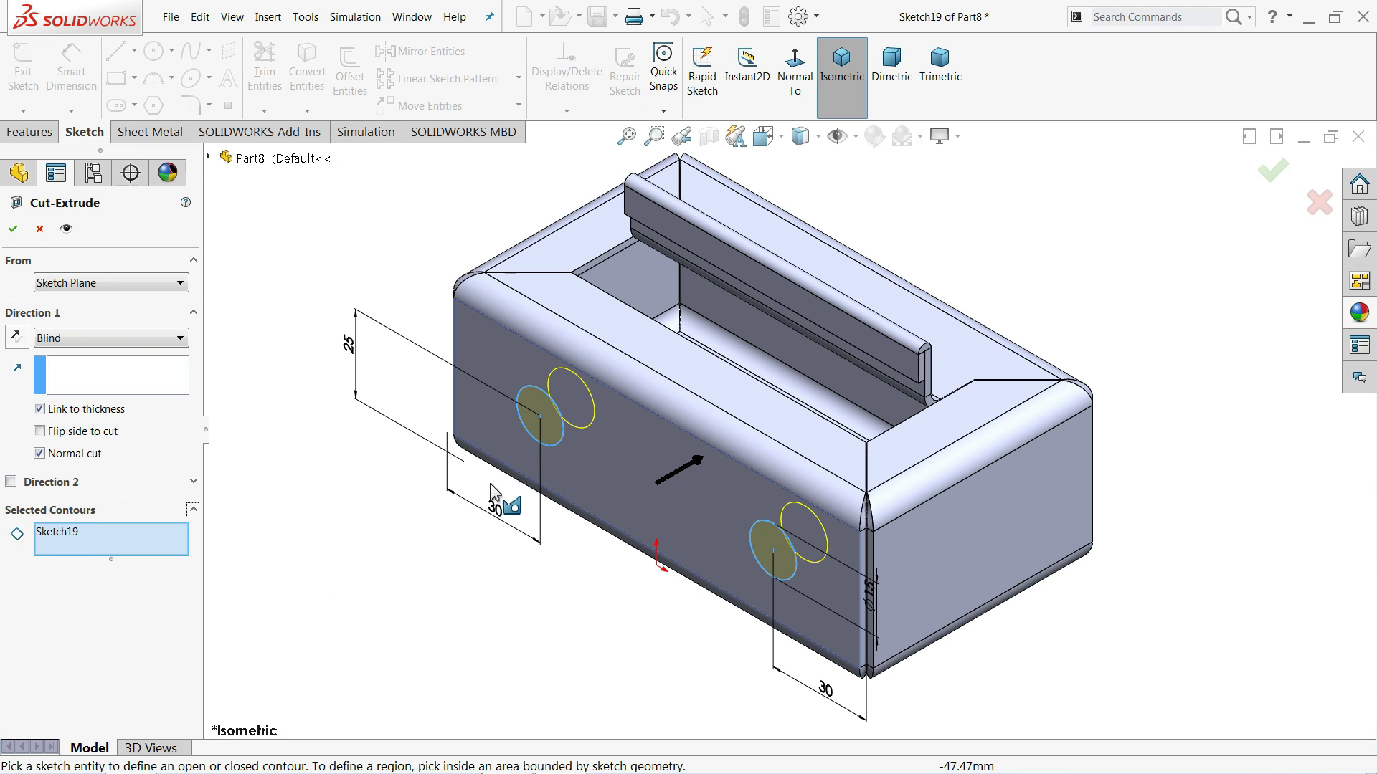
{"action": "left_click", "coordinate": [555, 434]}
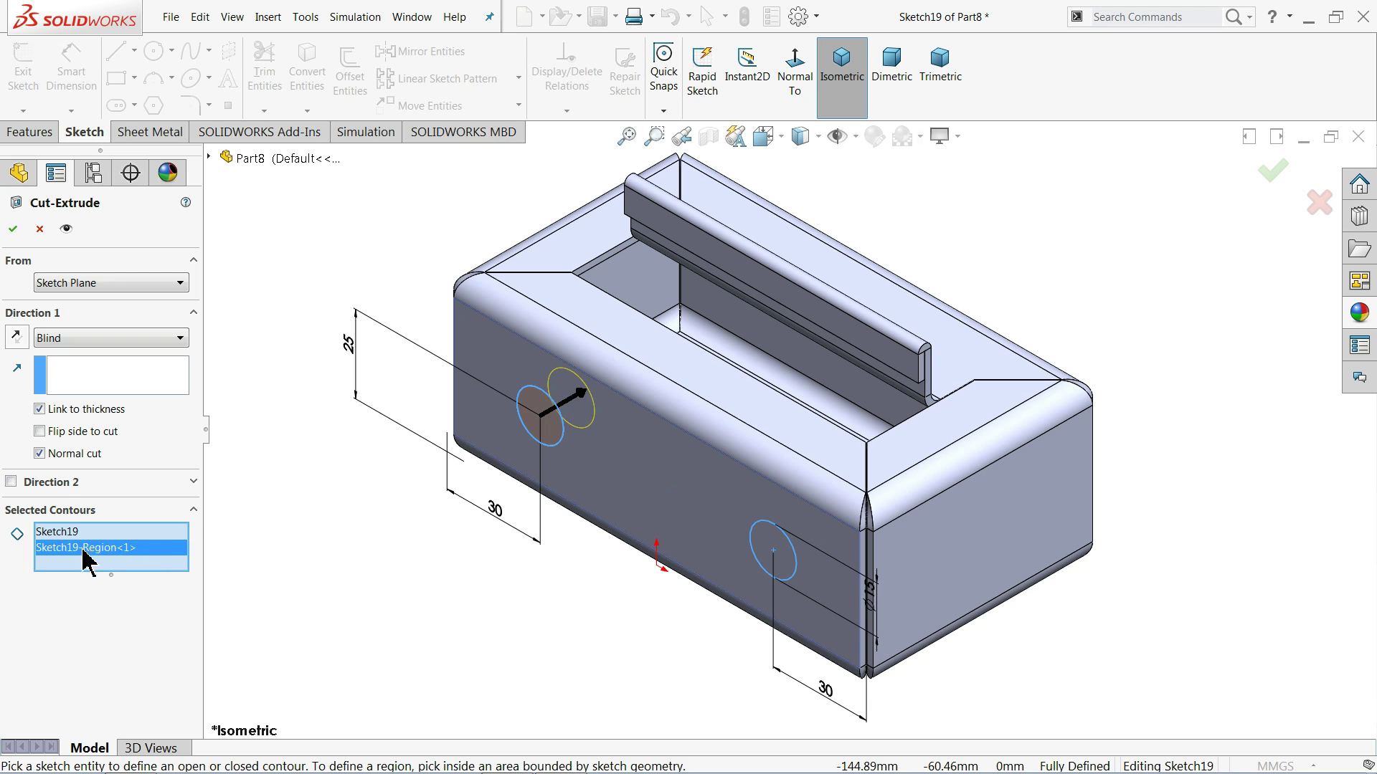
{"action": "left_click", "coordinate": [86, 338]}
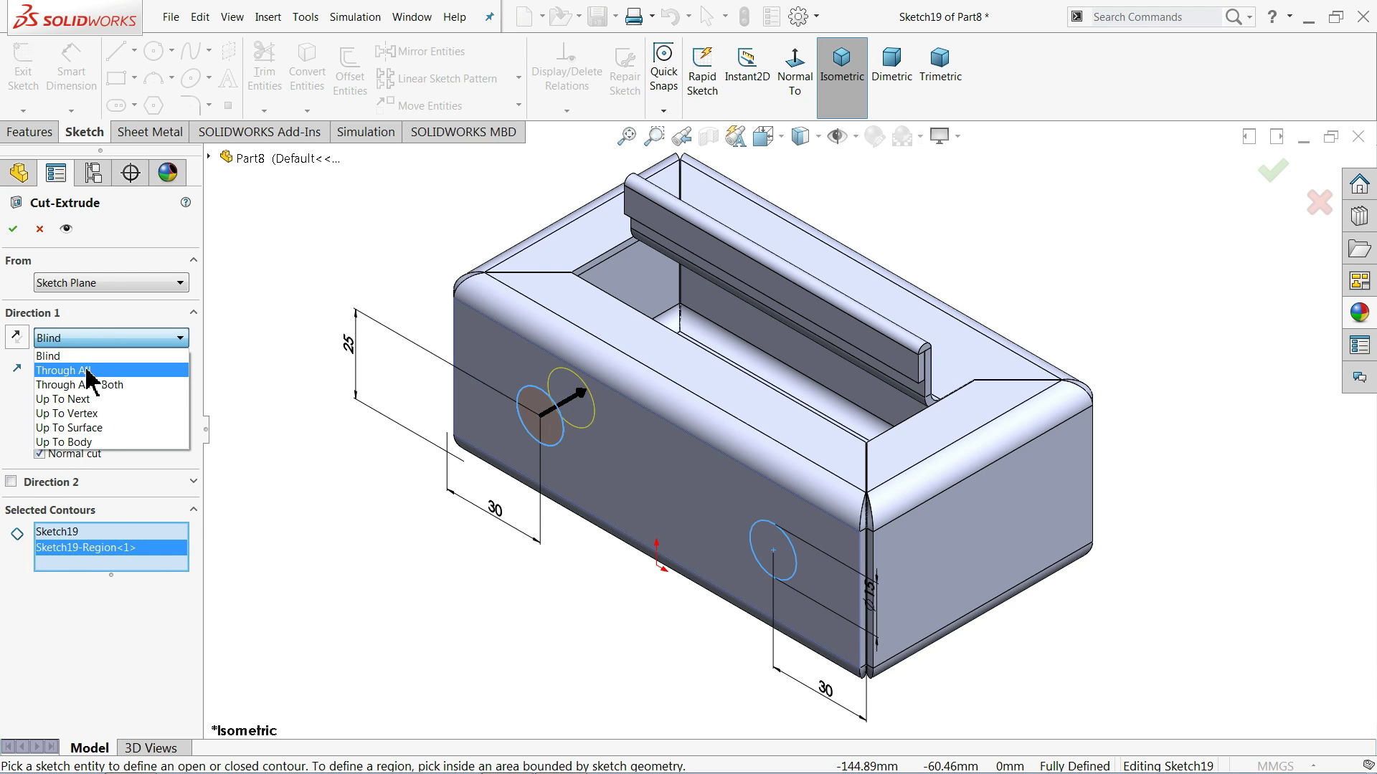
{"action": "left_click", "coordinate": [86, 370]}
{"action": "middle_click_drag", "start_coordinate": [405, 262], "coordinate": [388, 238]}
{"action": "left_click", "coordinate": [15, 231]}
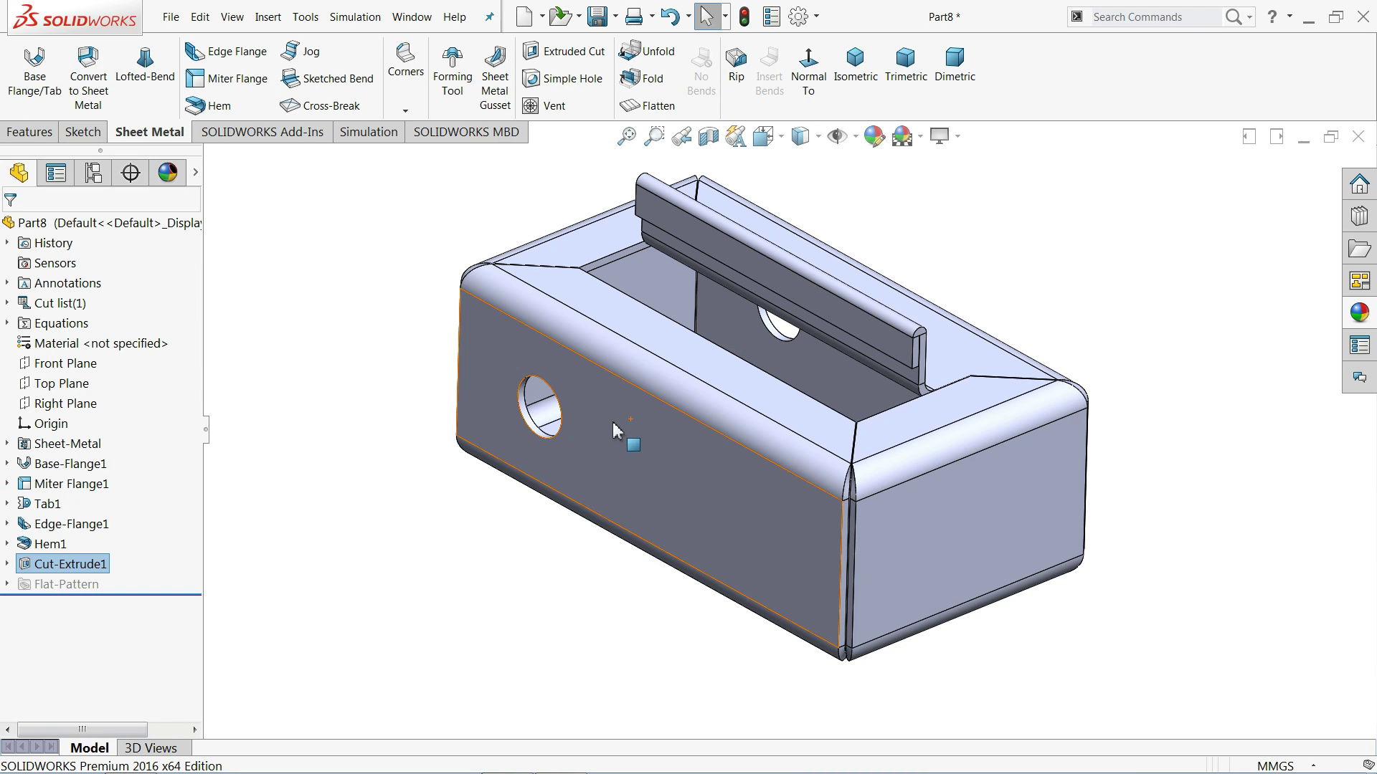
Reuse Sketch19 for a new extruded cut from the lower-right circle region.
{"action": "middle_click_drag", "start_coordinate": [430, 391], "coordinate": [442, 429]}
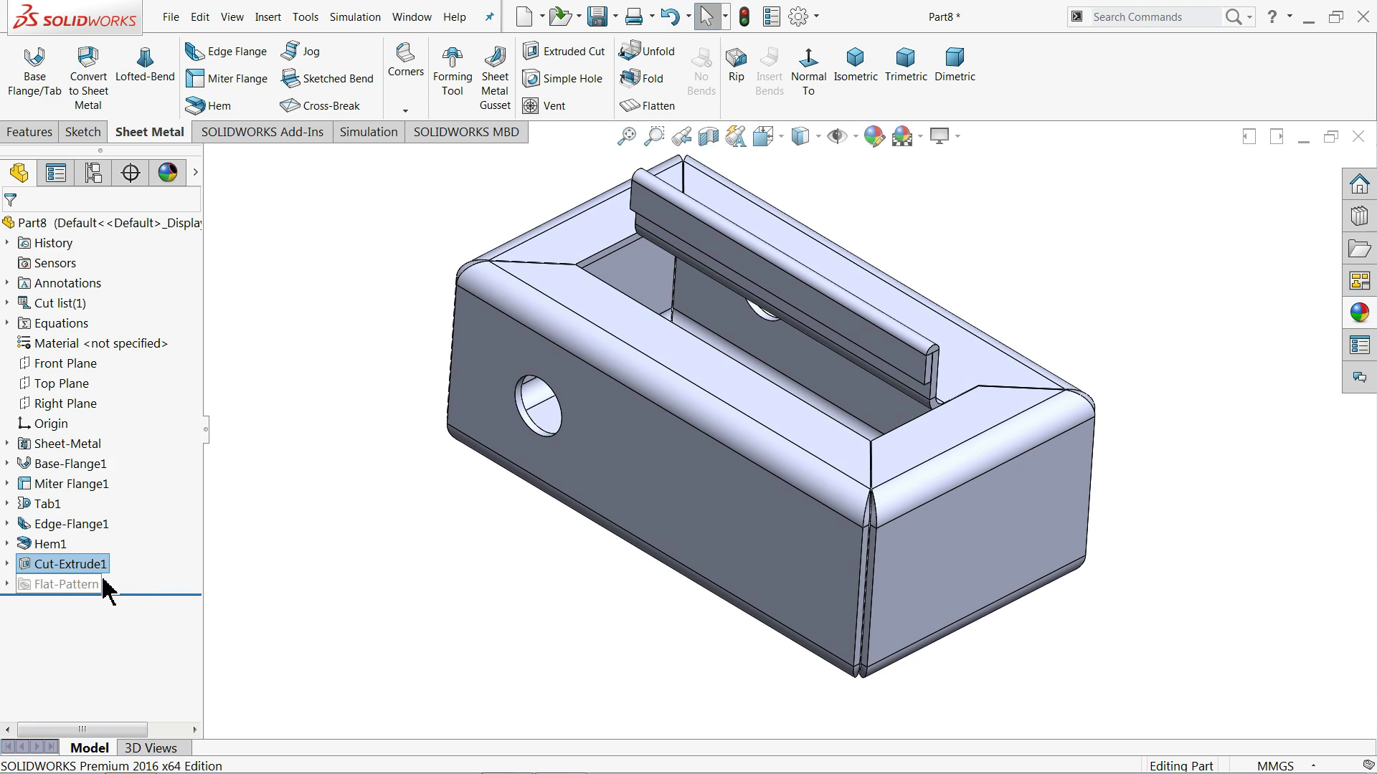
{"action": "left_click", "coordinate": [8, 564]}
{"action": "left_click", "coordinate": [64, 585]}
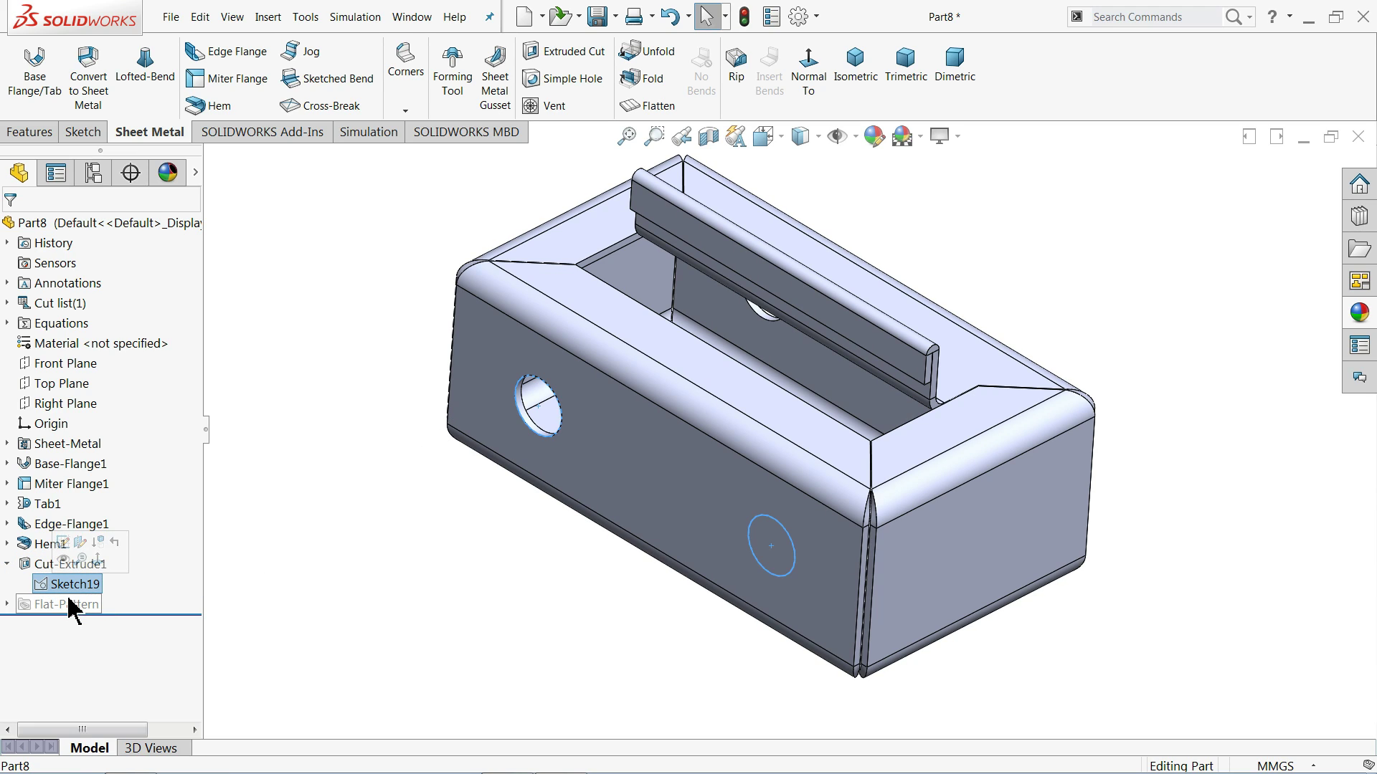
{"action": "left_click", "coordinate": [595, 52]}
{"action": "left_click", "coordinate": [38, 512]}
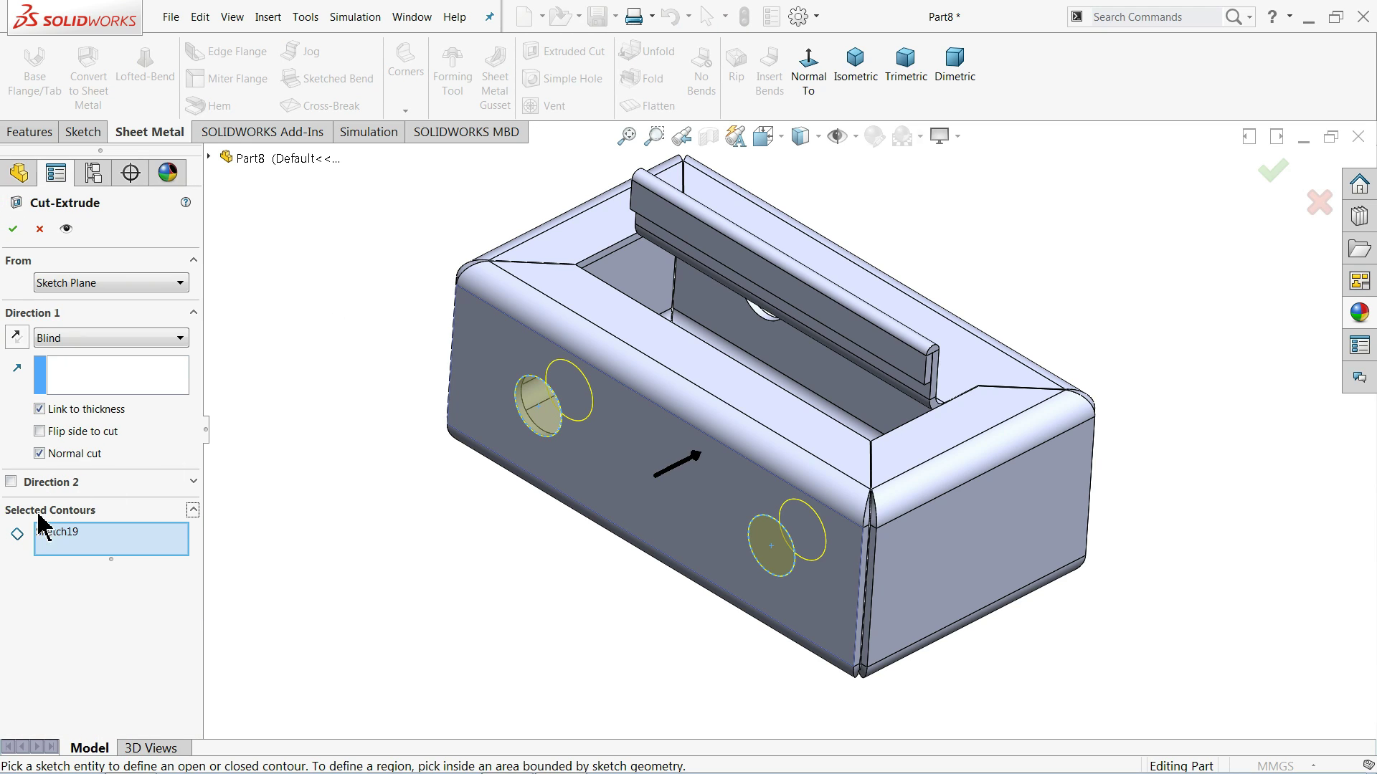
{"action": "left_click", "coordinate": [772, 568]}
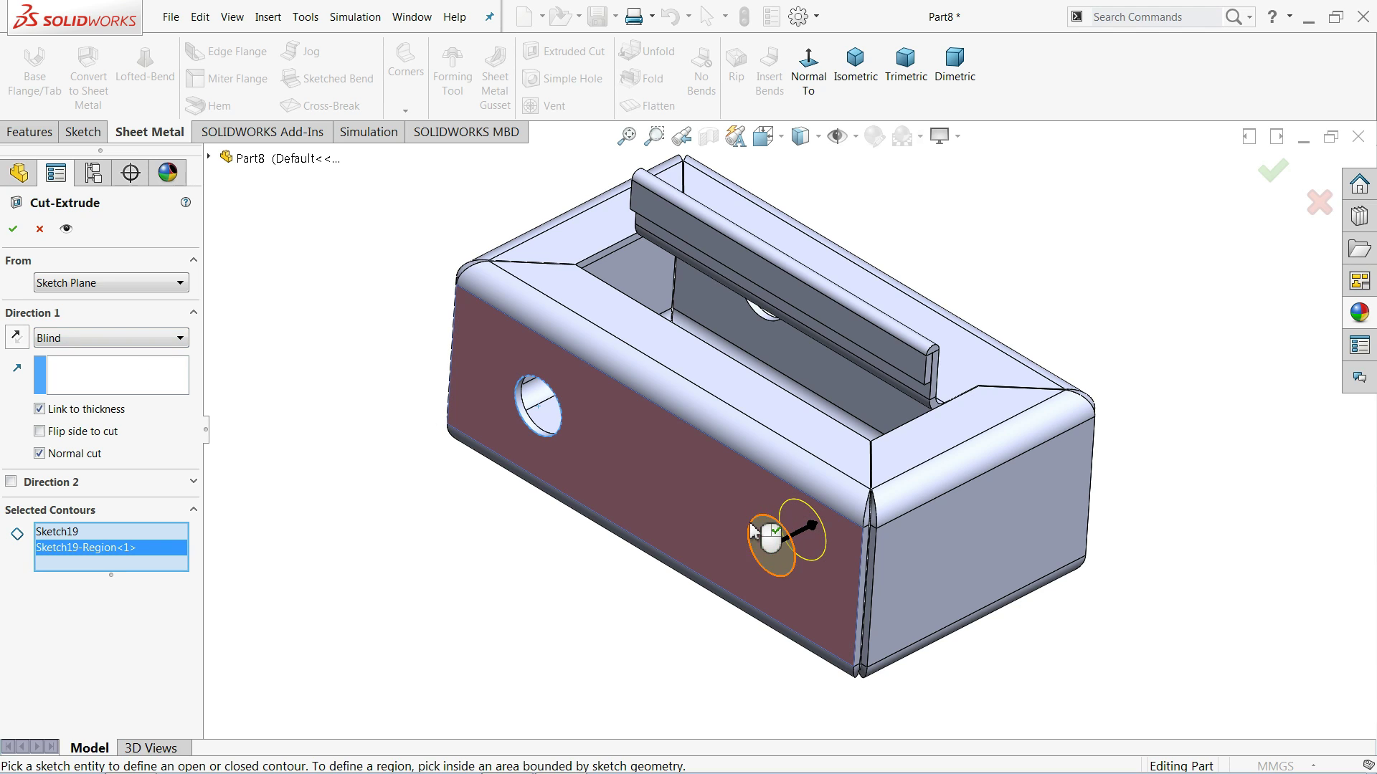
Set the cut's end condition to Up To Next and confirm Cut-Extrude2.
{"action": "left_click", "coordinate": [79, 344]}
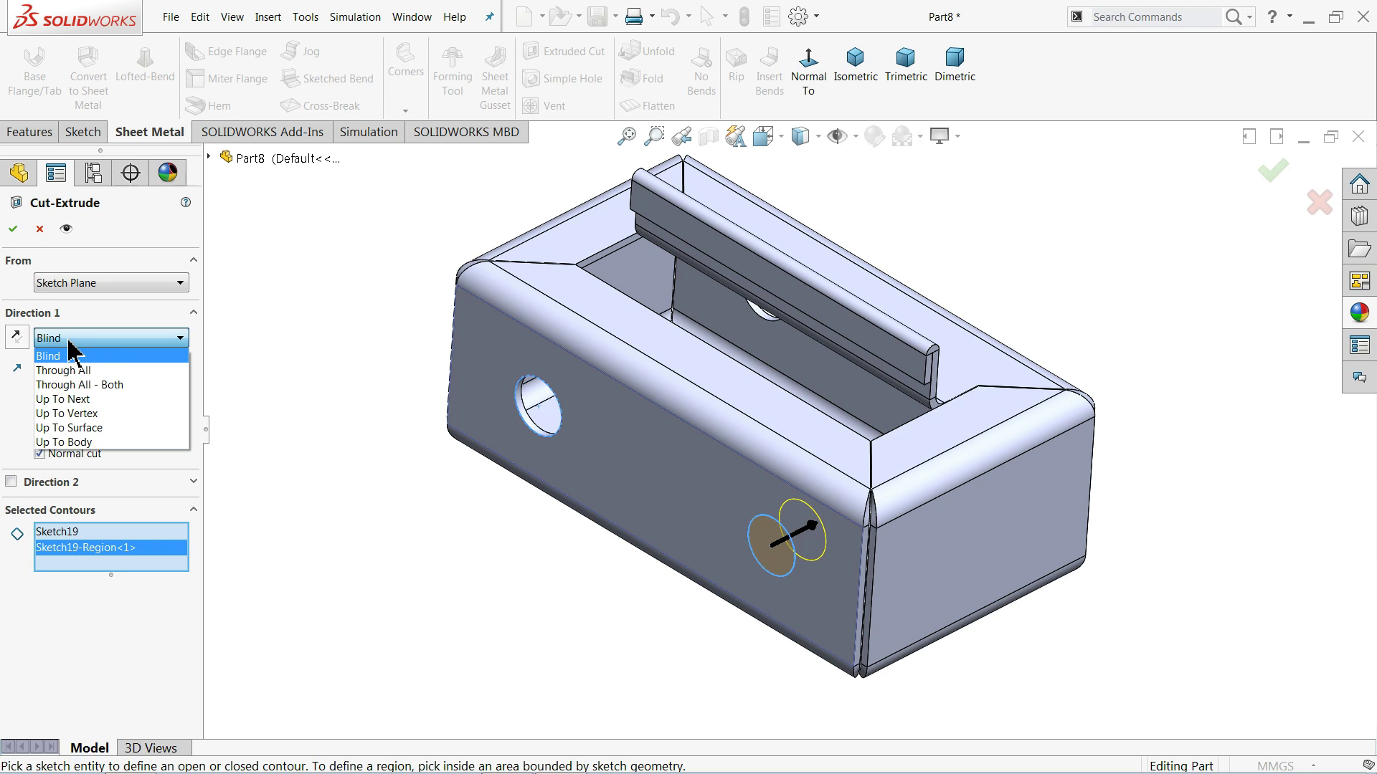
{"action": "left_click", "coordinate": [83, 399]}
{"action": "mouse_move", "coordinate": [433, 522]}
{"action": "middle_mouse_down"}
{"action": "mouse_move", "coordinate": [313, 491]}
{"action": "mouse_move", "coordinate": [406, 521]}
{"action": "middle_mouse_up"}
{"action": "scroll", "coordinate": [824, 565], "scroll_direction": "down", "scroll_amount": 4}
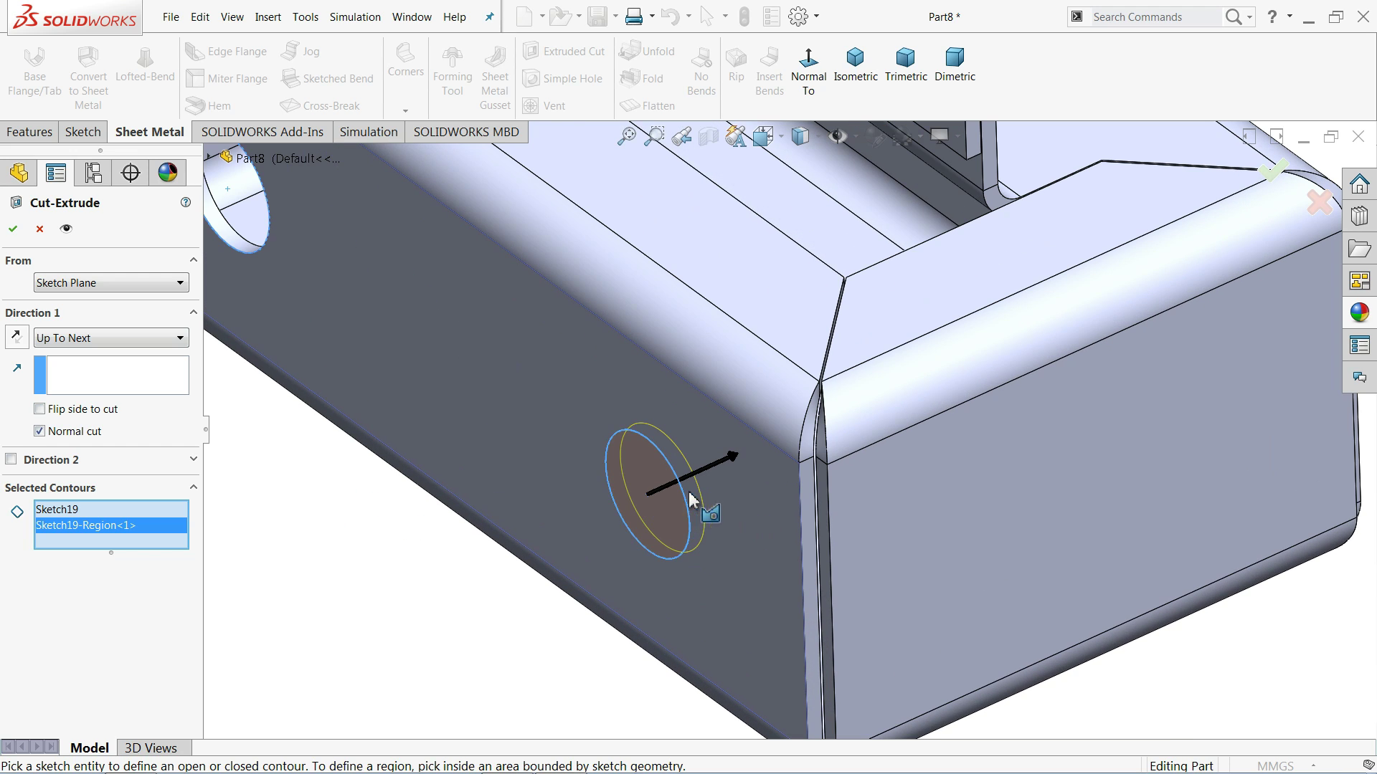
{"action": "left_click", "coordinate": [12, 229]}
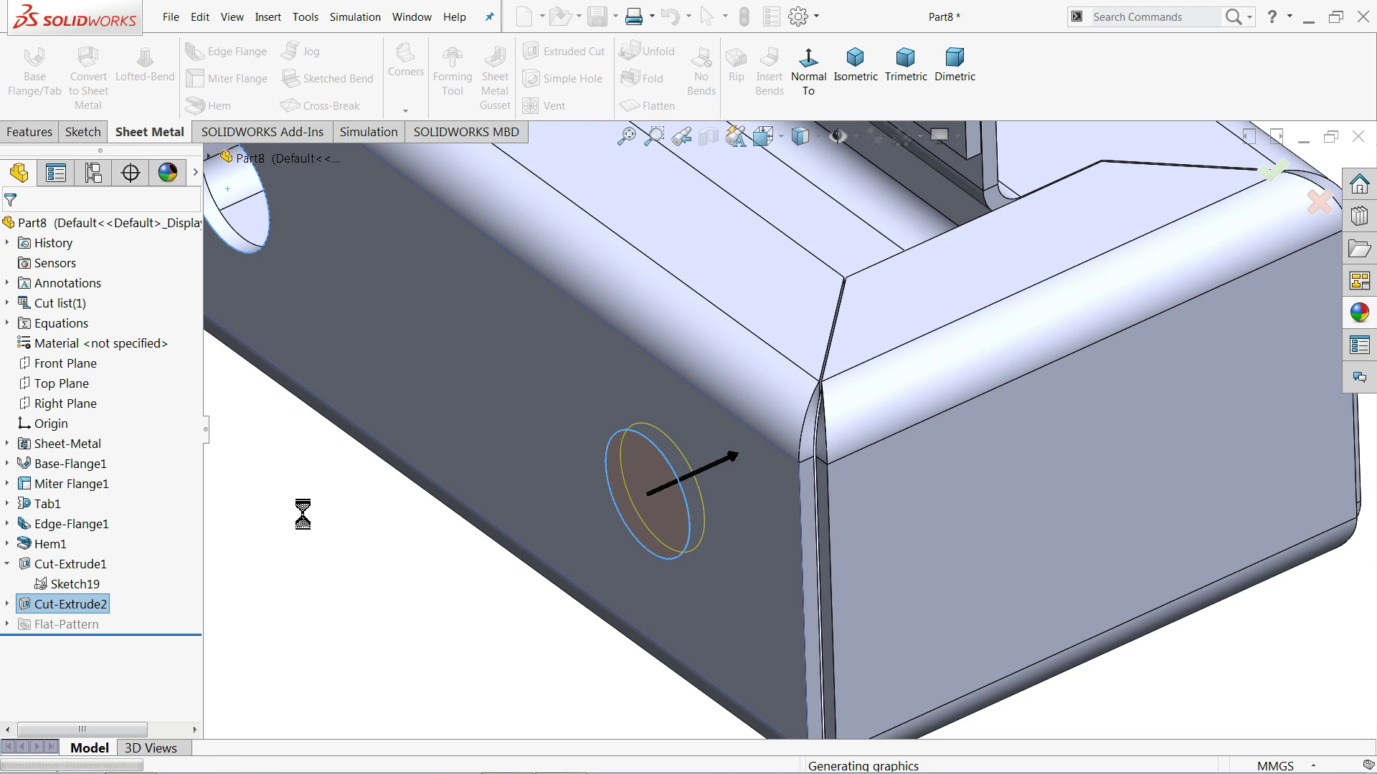
{"action": "key", "text": "f"}
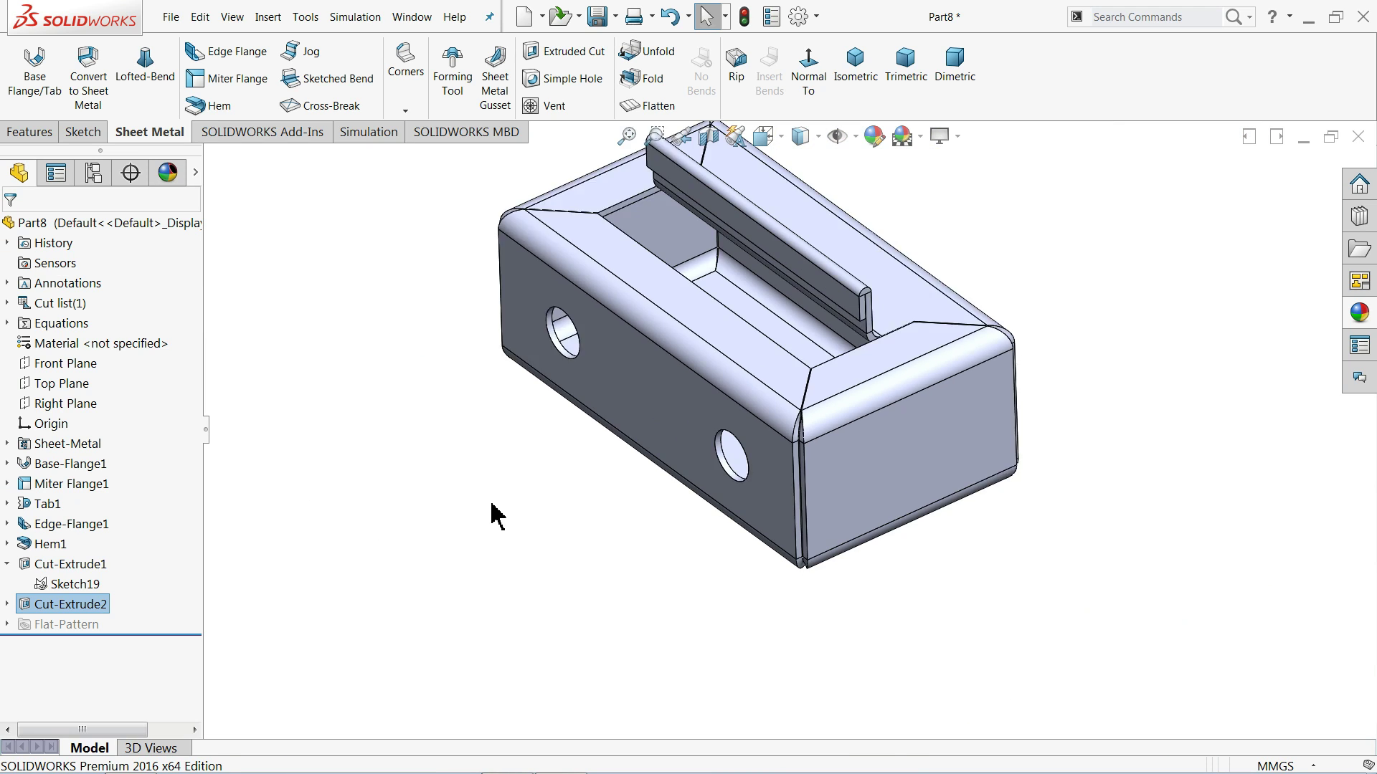
{"action": "middle_click_drag", "start_coordinate": [642, 528], "coordinate": [670, 516]}
{"action": "scroll", "coordinate": [826, 323], "scroll_direction": "down", "scroll_amount": 2}
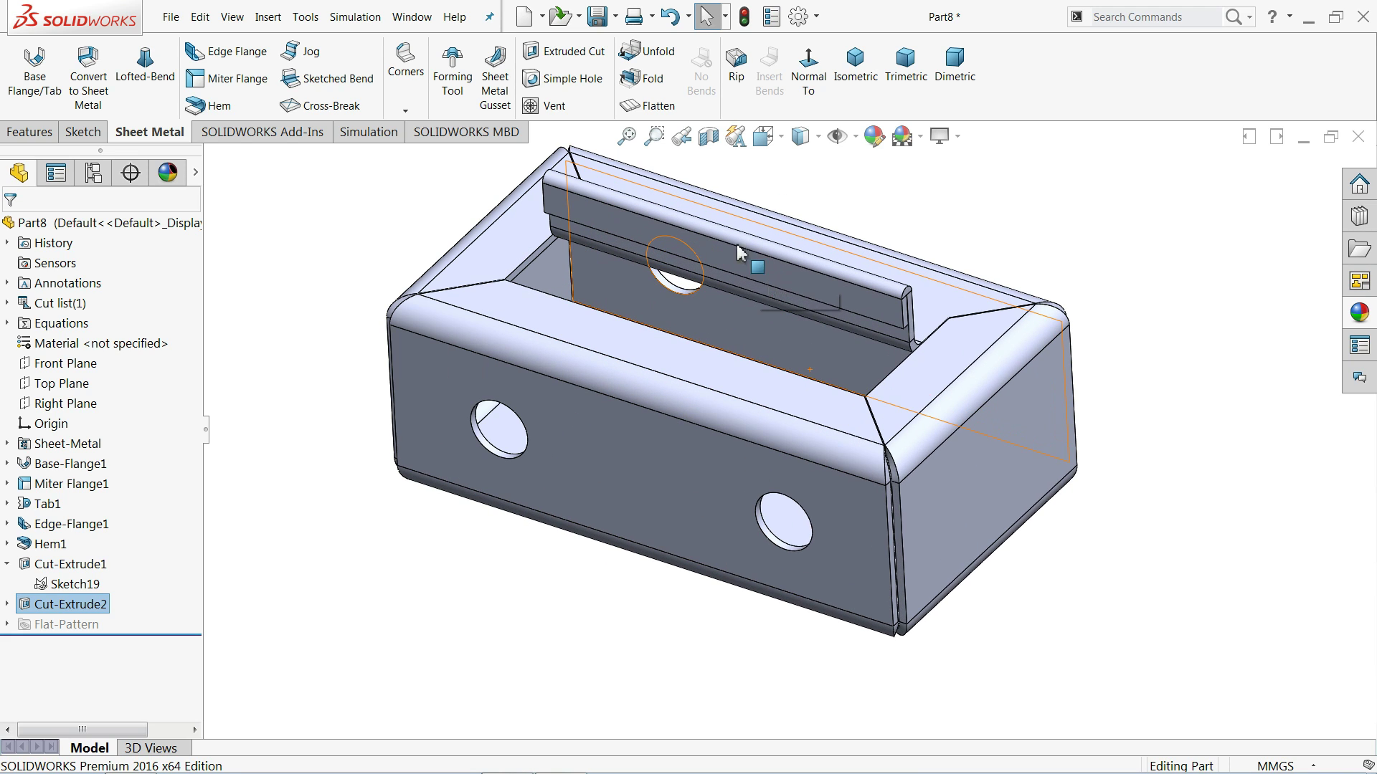
Flatten the box and start an Export to DXF / DWG of the flat pattern.
{"action": "left_click", "coordinate": [657, 108]}
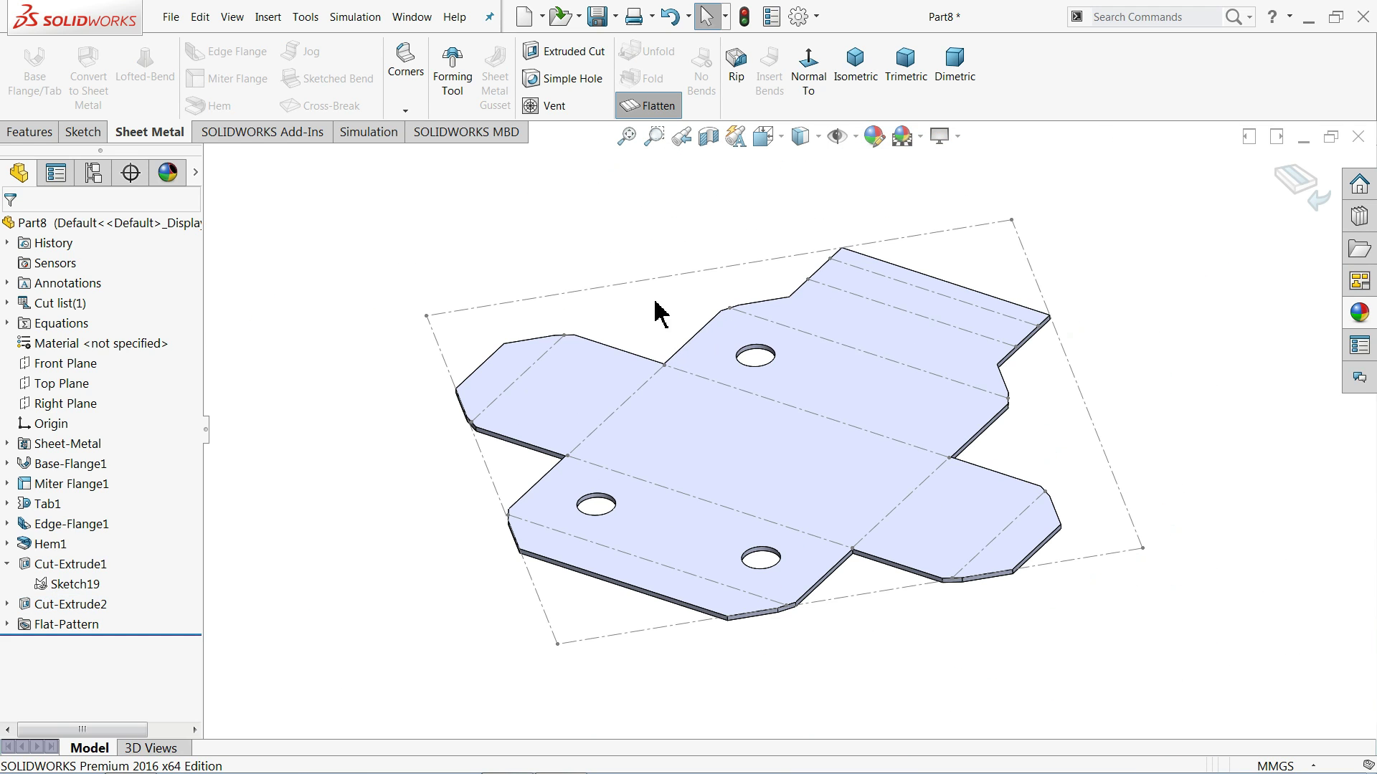
{"action": "middle_click_drag", "start_coordinate": [655, 301], "coordinate": [645, 393]}
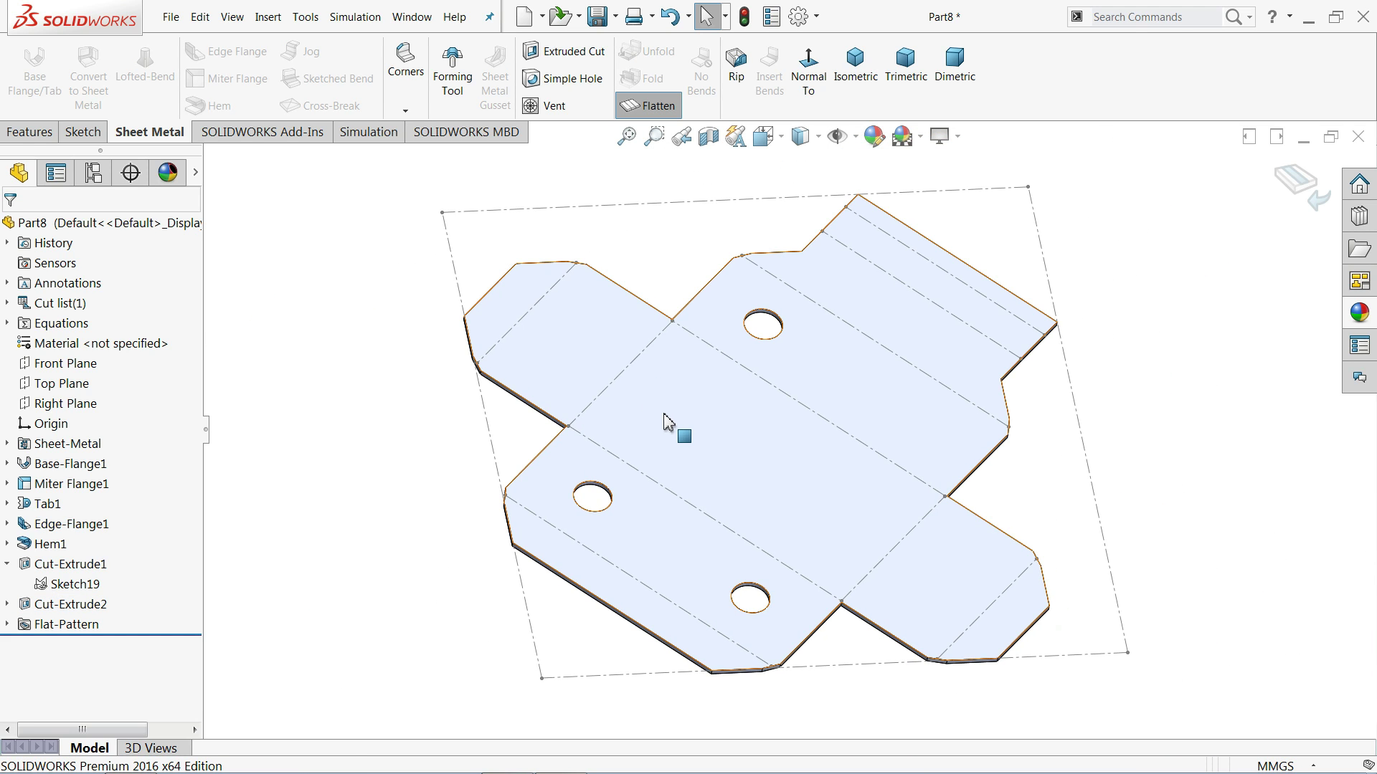
{"action": "right_click", "coordinate": [662, 410]}
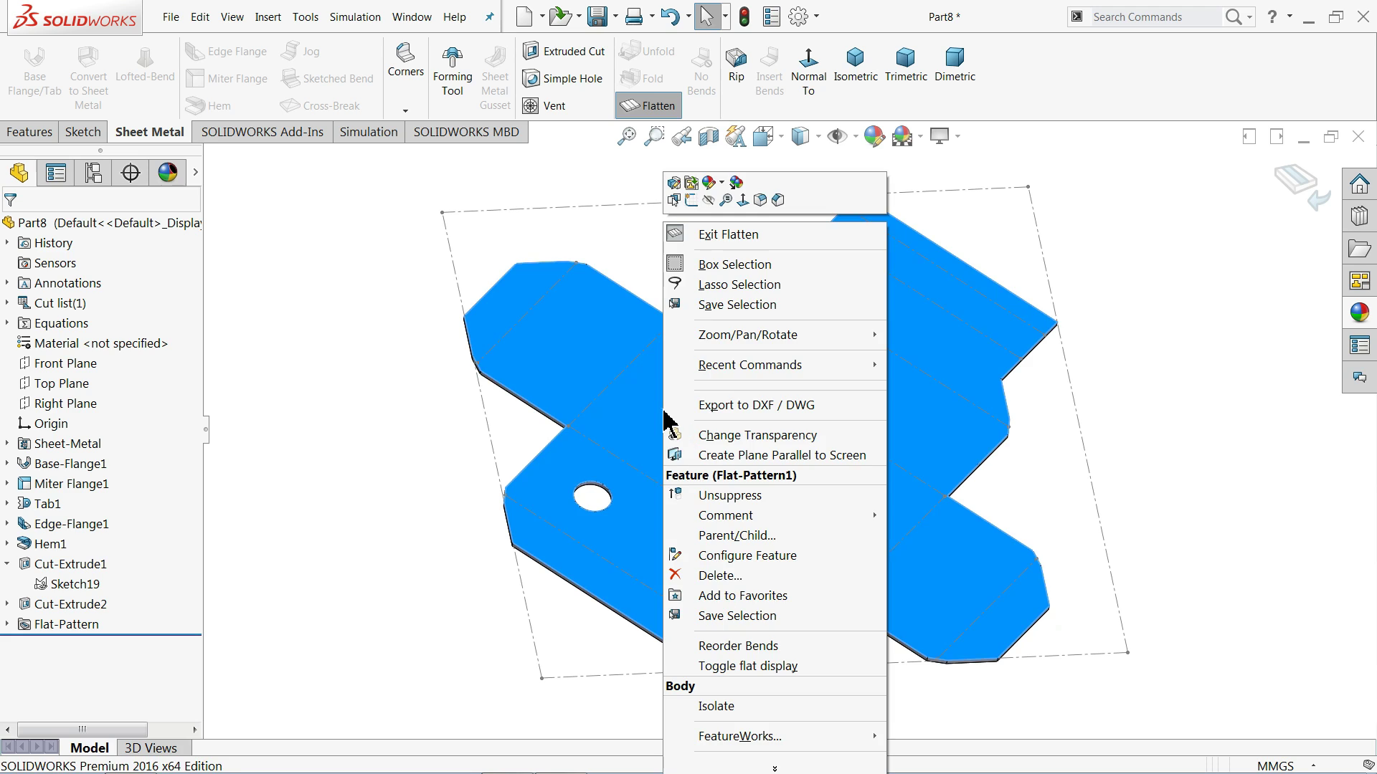
{"action": "left_click", "coordinate": [746, 403]}
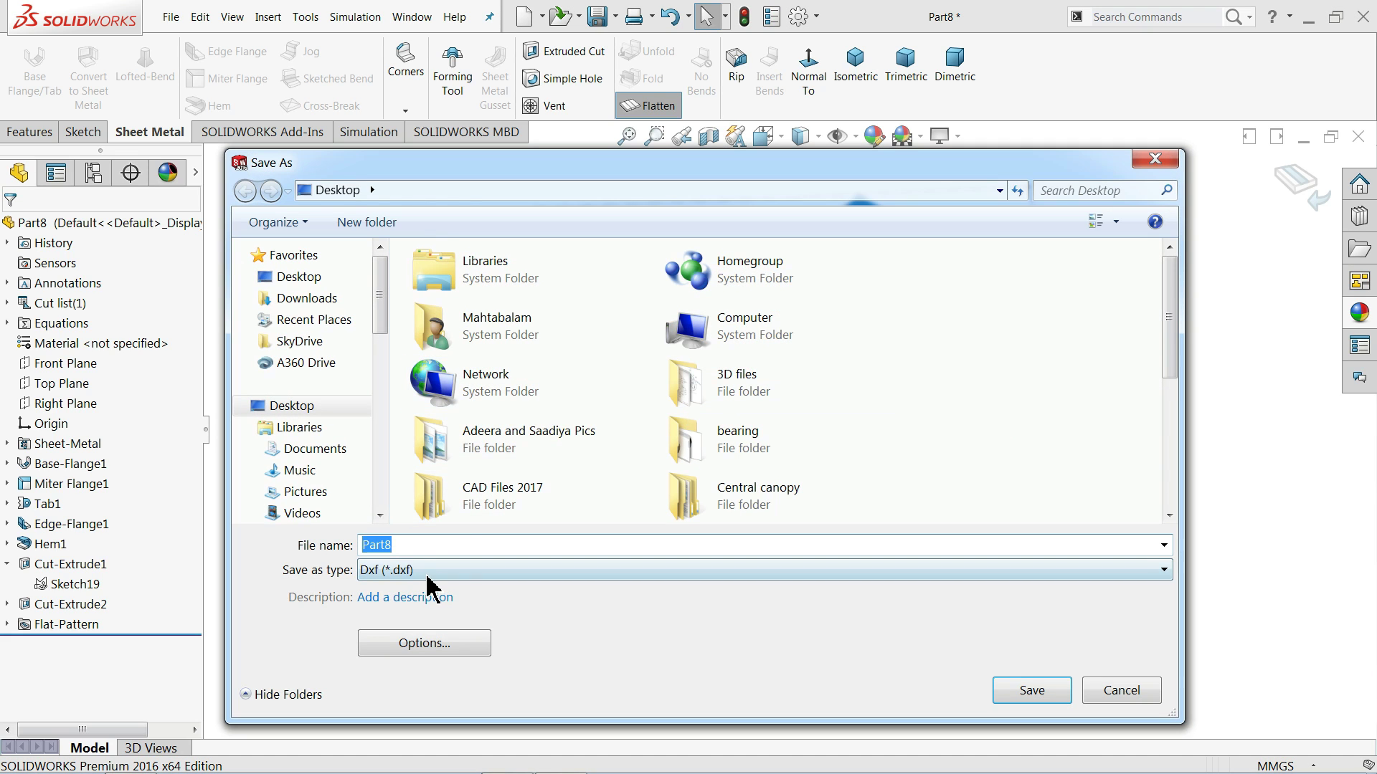
Save as Part8 DXF using Sheet metal geometry and save the cleanup preview.
{"action": "left_click", "coordinate": [1025, 691]}
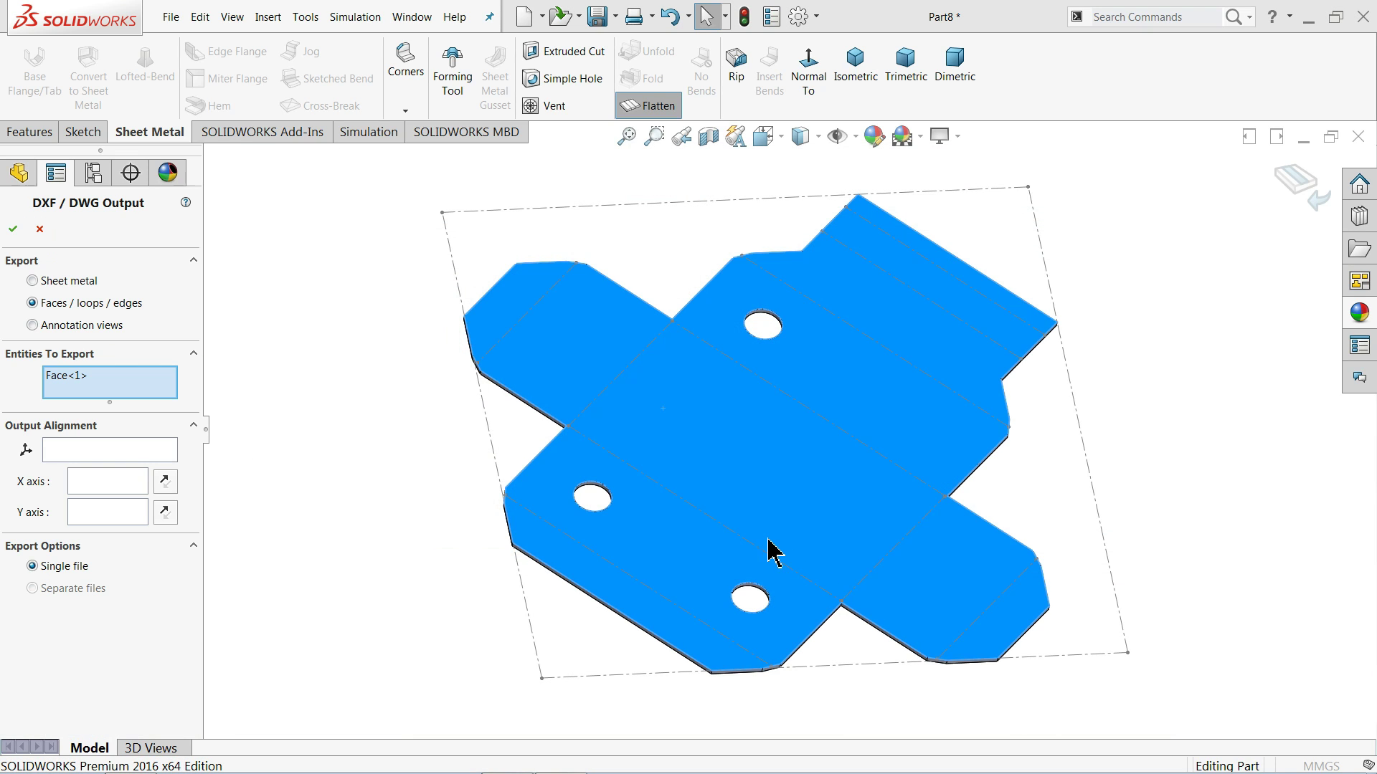
{"action": "left_click", "coordinate": [33, 281]}
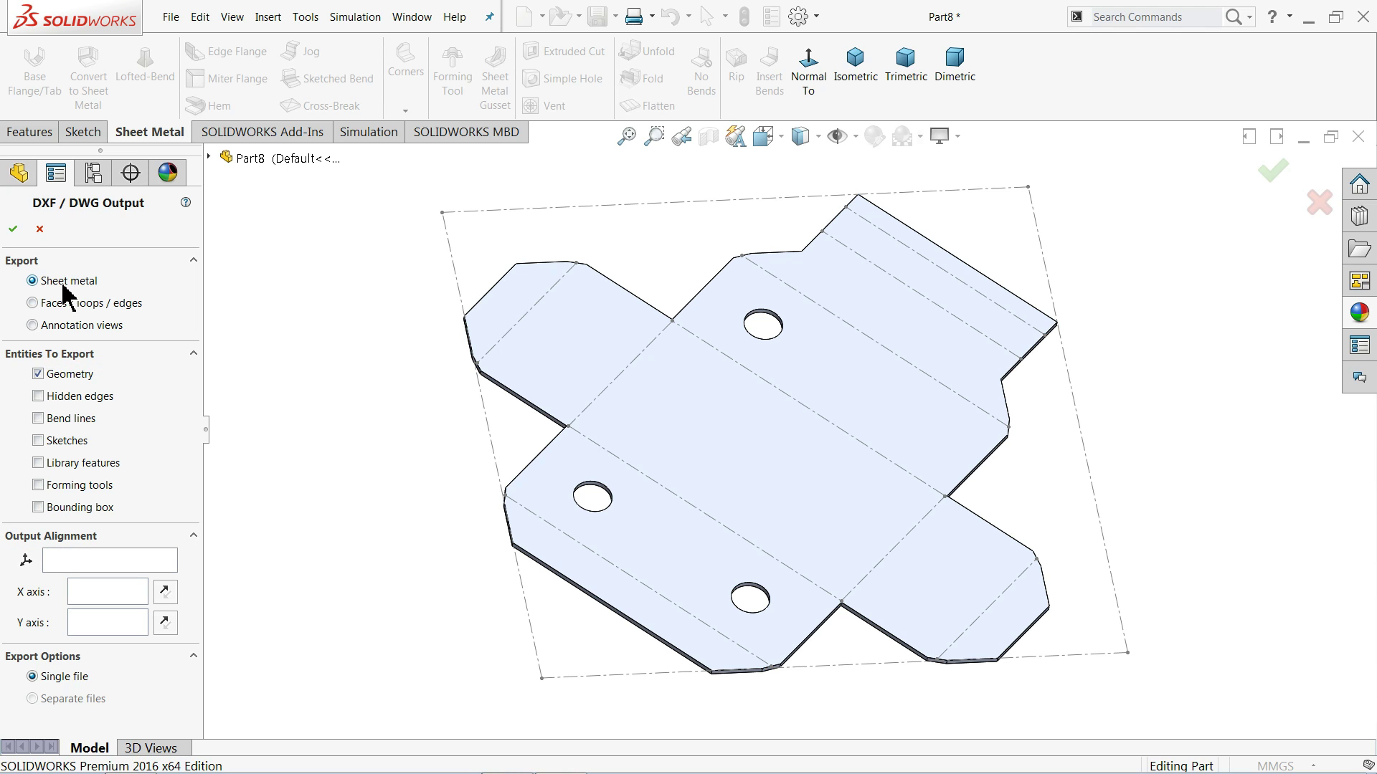
{"action": "key", "text": "Return"}
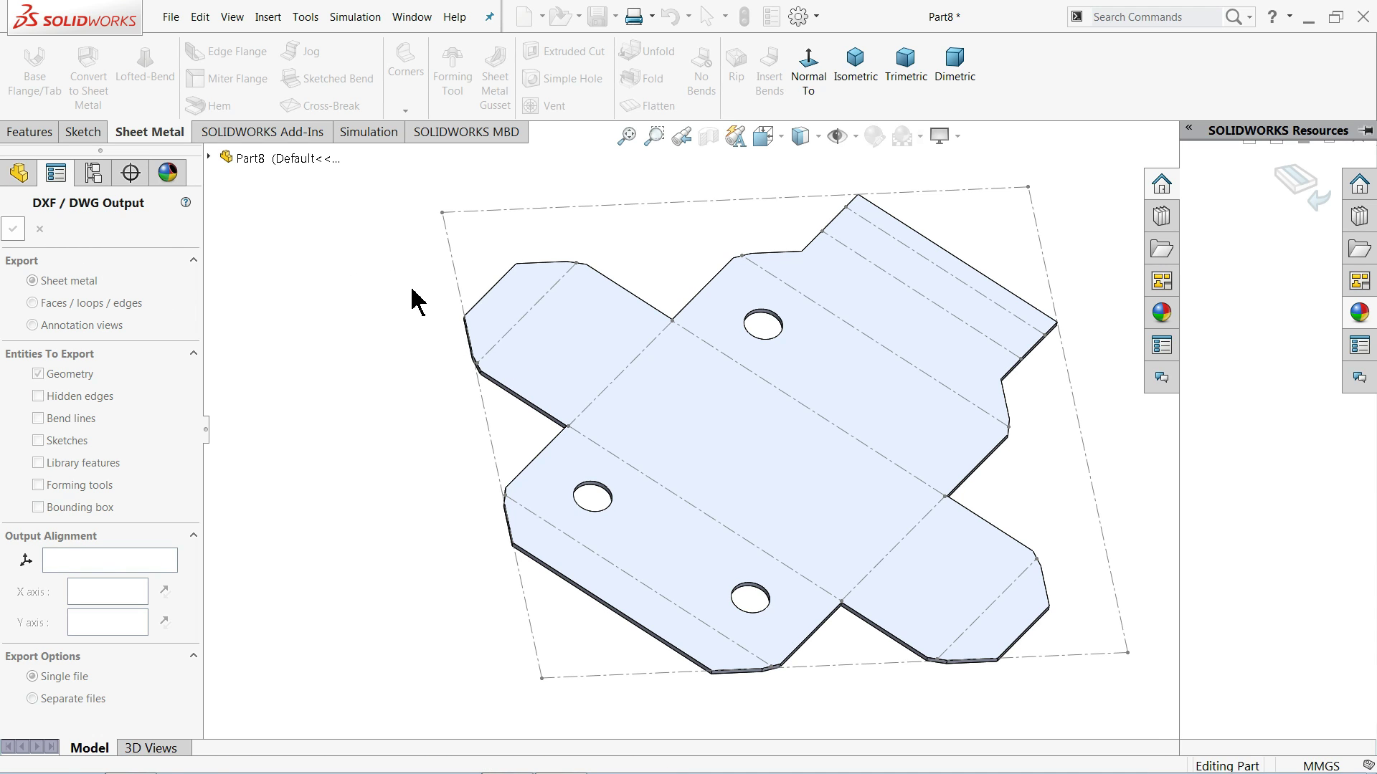
{"action": "scroll", "coordinate": [681, 419], "scroll_direction": "up", "scroll_amount": 2}
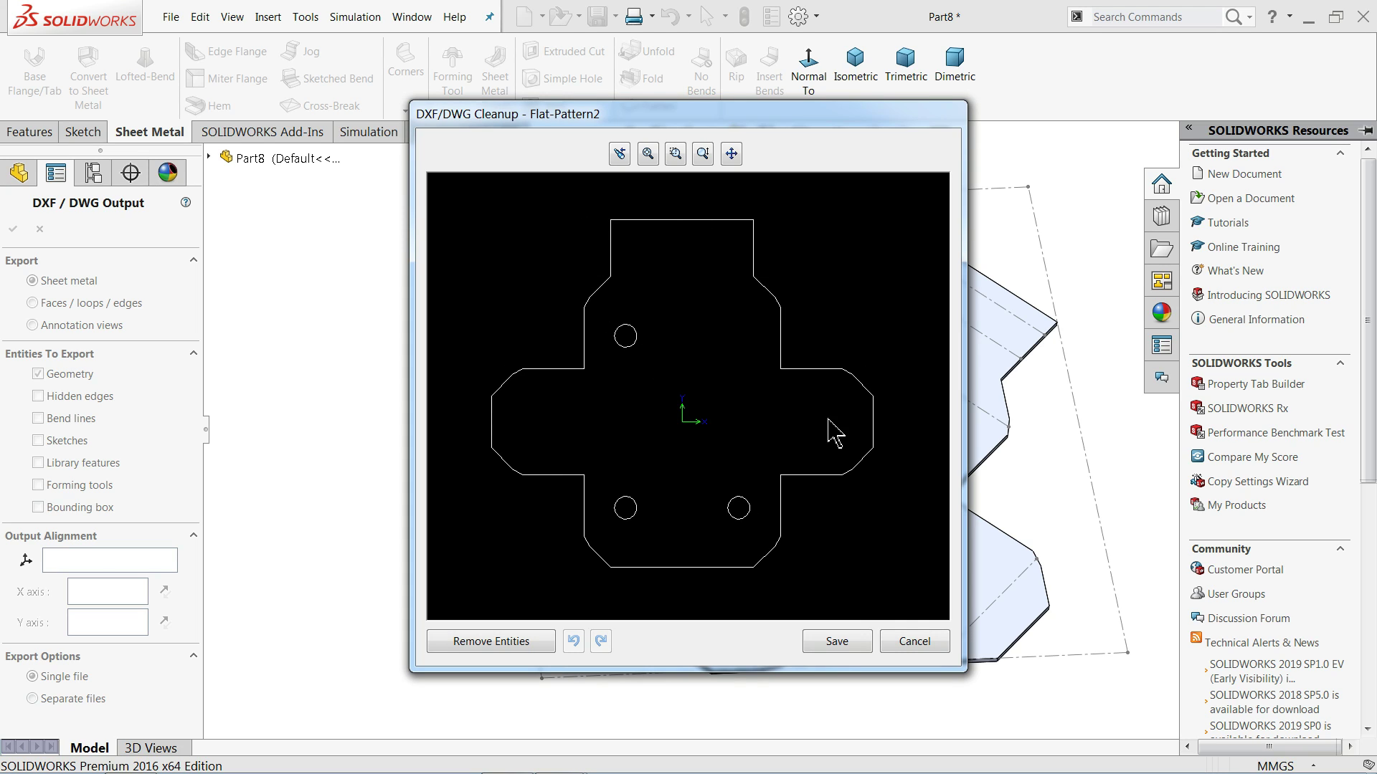
{"action": "left_click", "coordinate": [833, 642]}
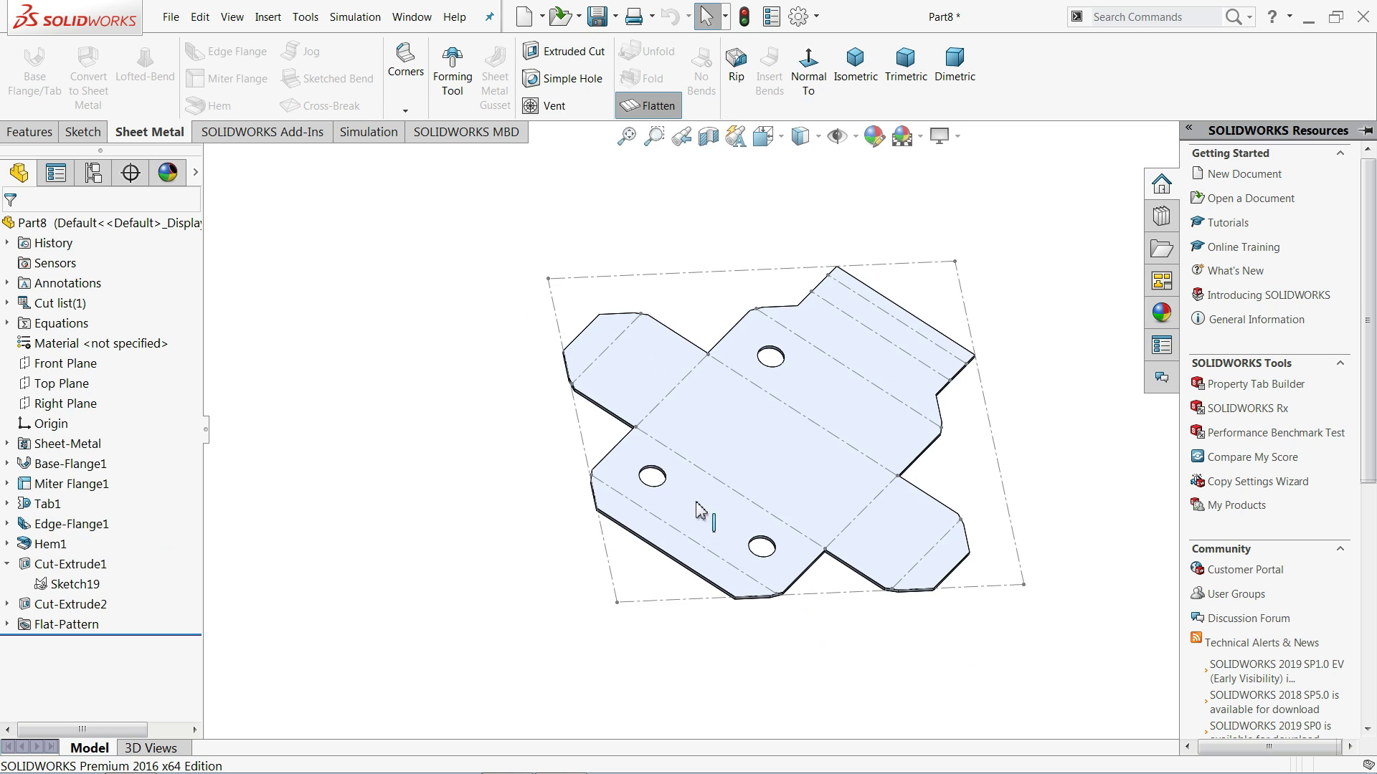
In the sheet metal exercise document, toggle Flatten off and orbit the refolded box.
{"action": "left_click", "coordinate": [681, 136]}
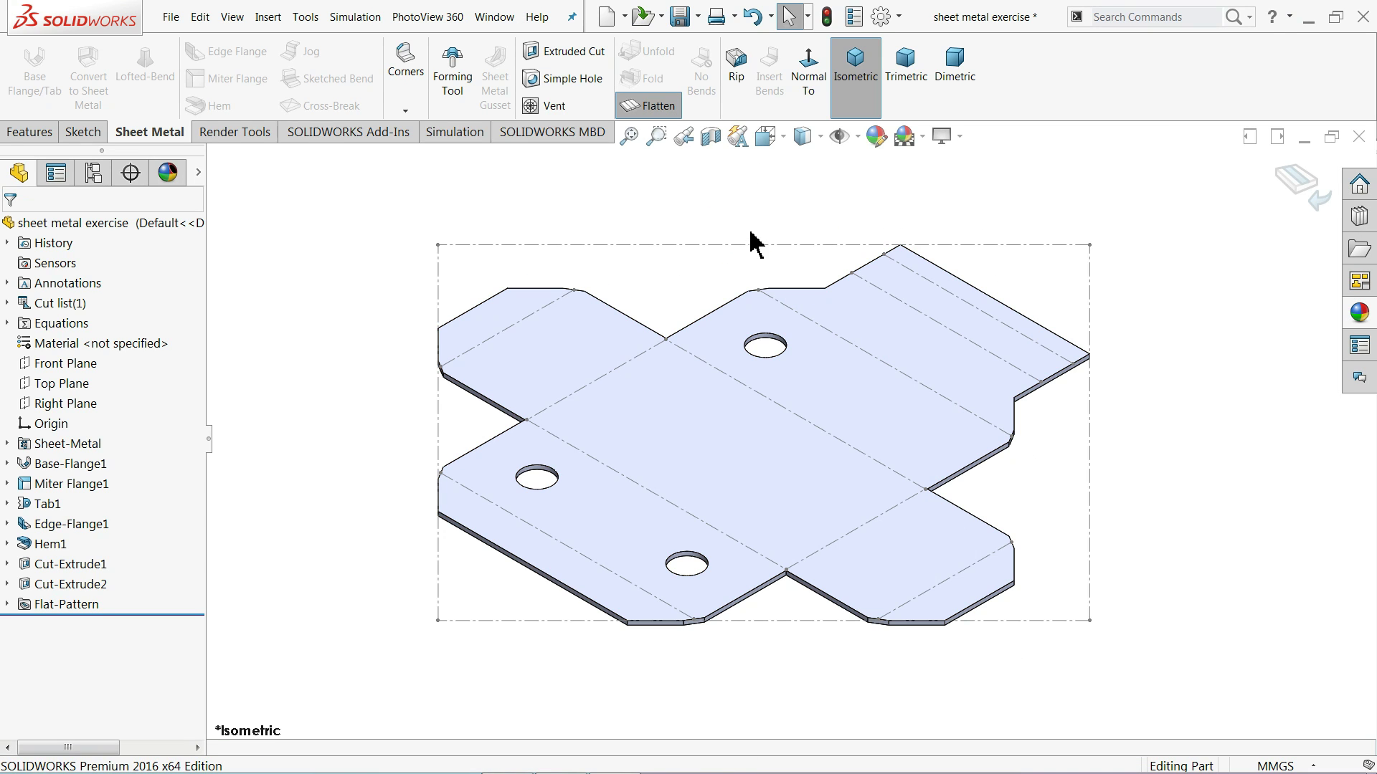
{"action": "left_click", "coordinate": [660, 107]}
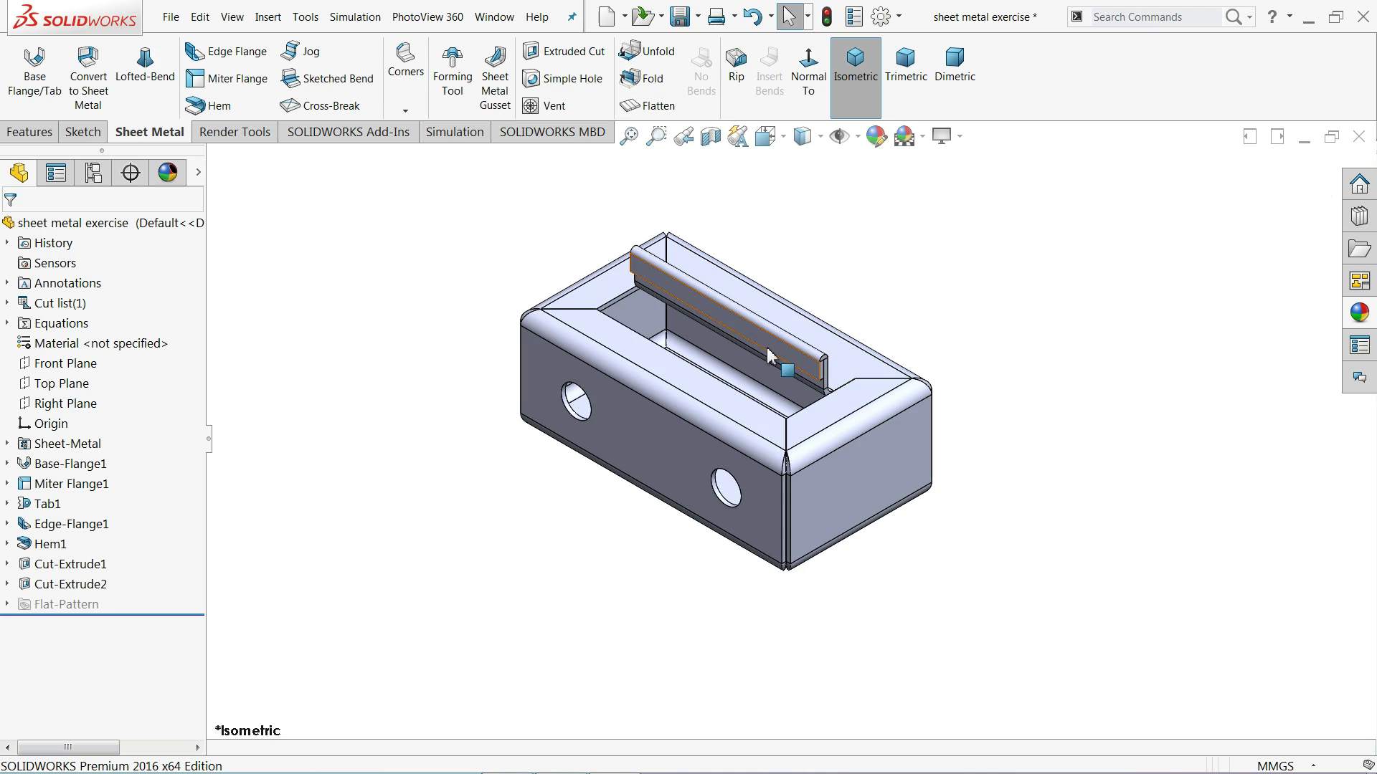
{"action": "scroll", "coordinate": [751, 364], "scroll_direction": "down", "scroll_amount": 2}
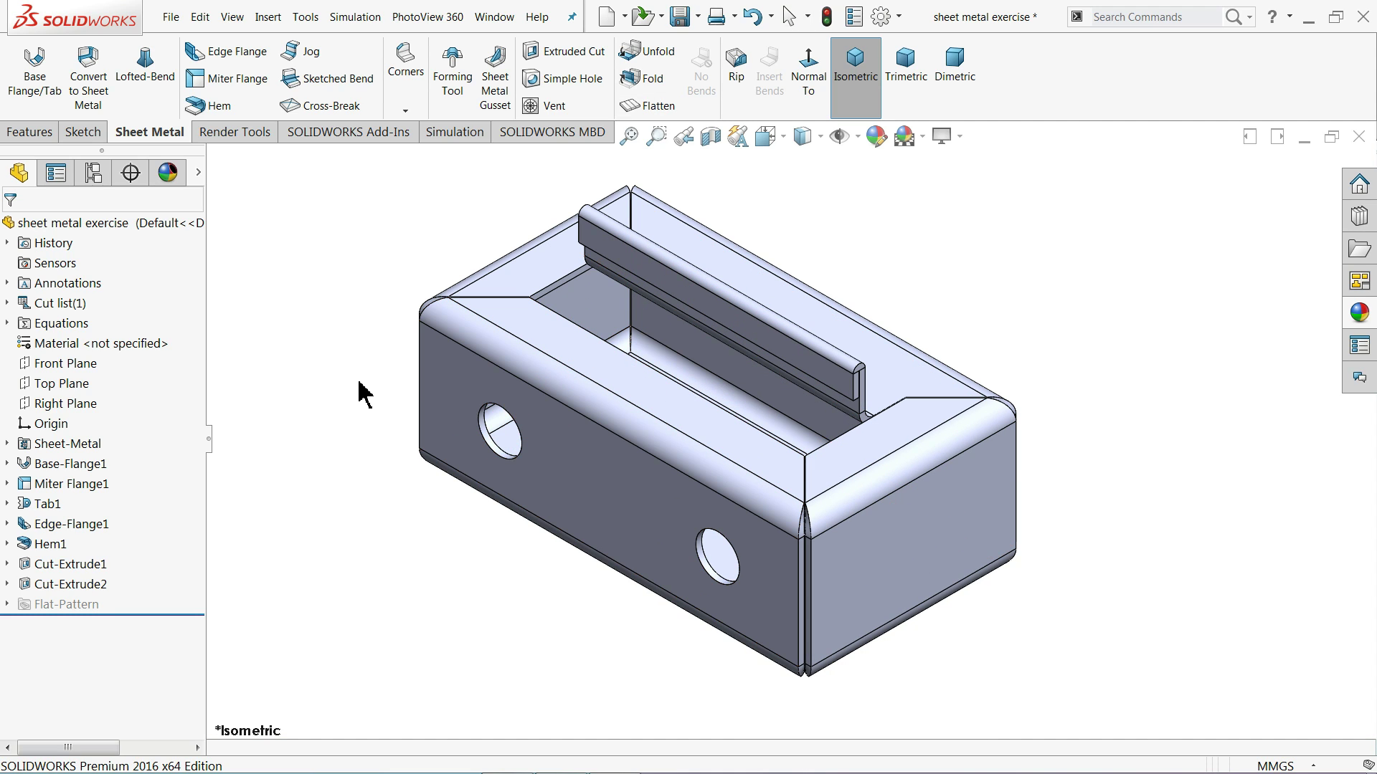
{"action": "middle_click_drag", "start_coordinate": [358, 383], "coordinate": [365, 372]}
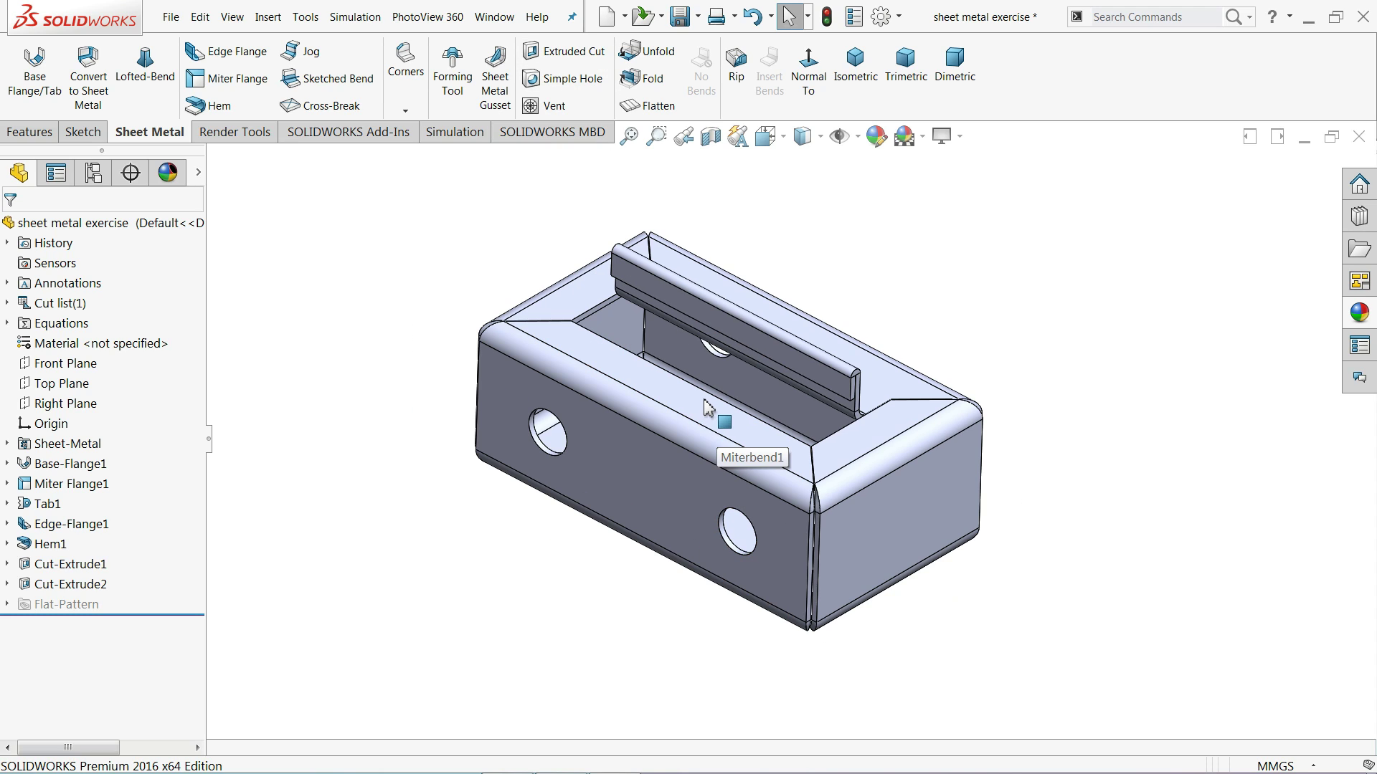
{"action": "scroll", "coordinate": [706, 416], "scroll_direction": "down", "scroll_amount": 2}
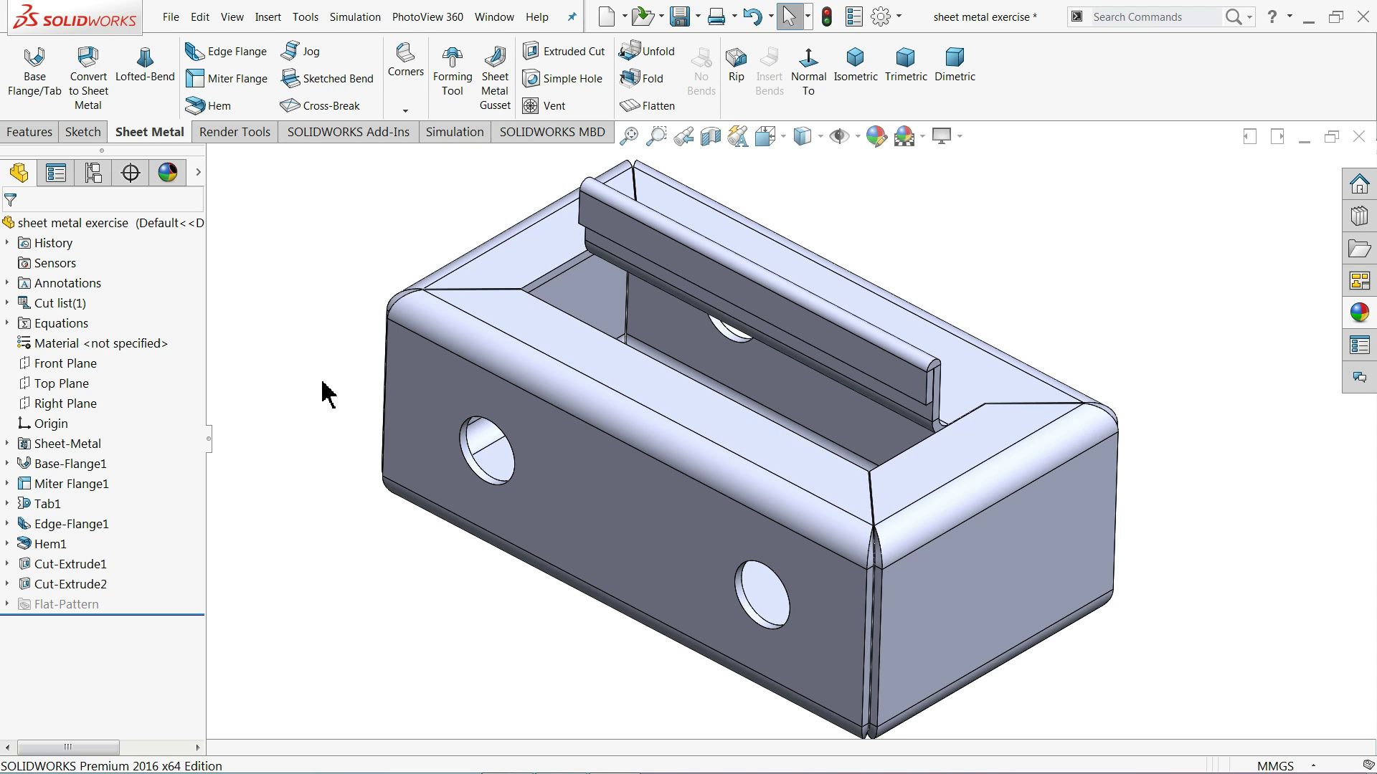
{"action": "mouse_move", "coordinate": [323, 393]}
{"action": "middle_mouse_down"}
{"action": "mouse_move", "coordinate": [249, 359]}
{"action": "mouse_move", "coordinate": [317, 351]}
{"action": "mouse_move", "coordinate": [452, 239]}
{"action": "mouse_move", "coordinate": [326, 376]}
{"action": "middle_mouse_up"}
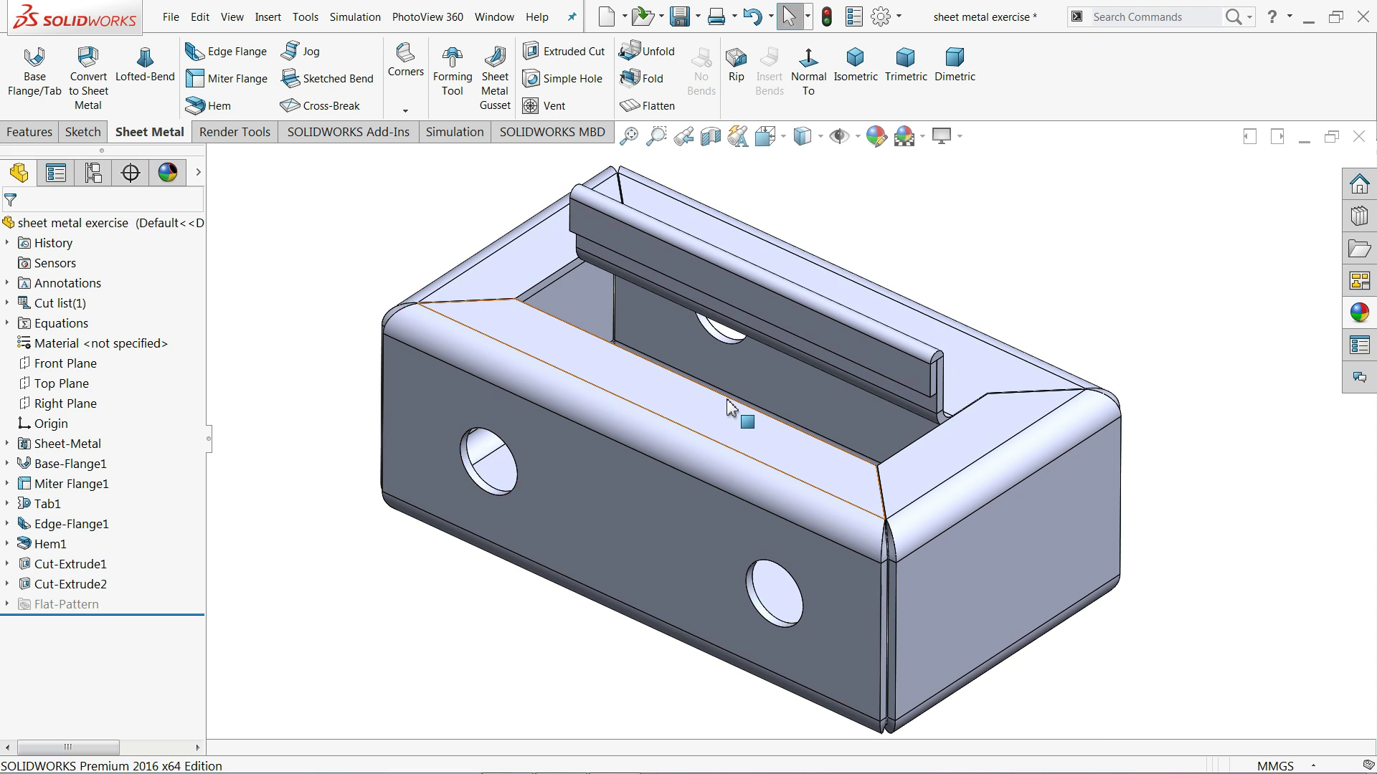